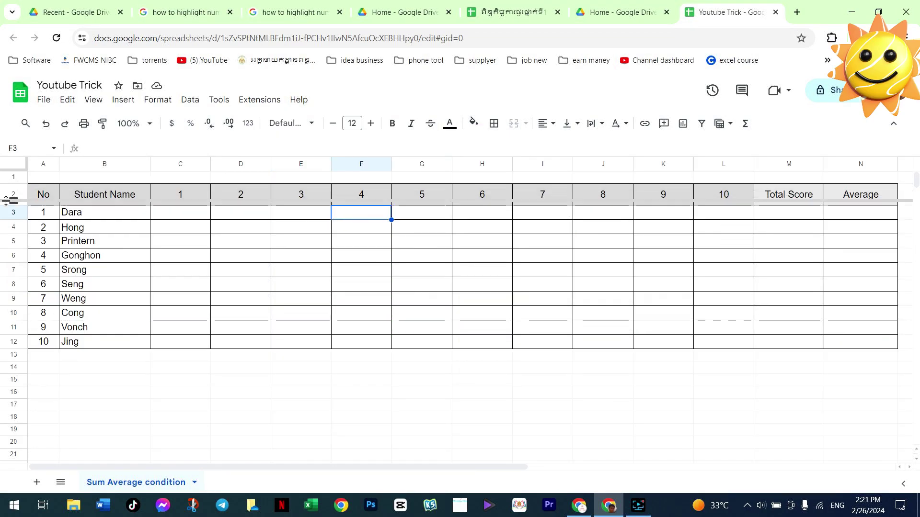
# Step: Heighten row 1 and type the title 'Score List For 2nd Grade' into E1
pyautogui.moveTo(10, 183); pyautogui.dragTo(11, 200)
pyautogui.click(314, 189)
pyautogui.click(255, 186)
pyautogui.click(300, 188)
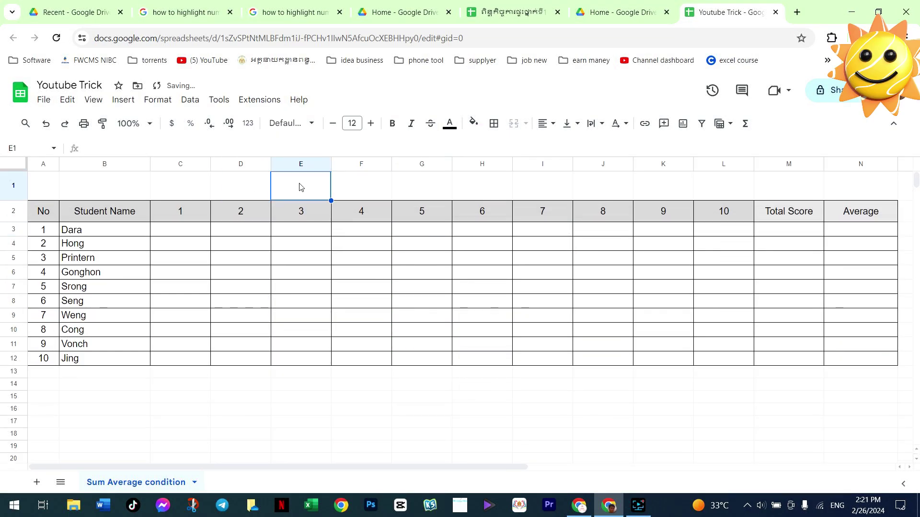
pyautogui.write('Score Lis')
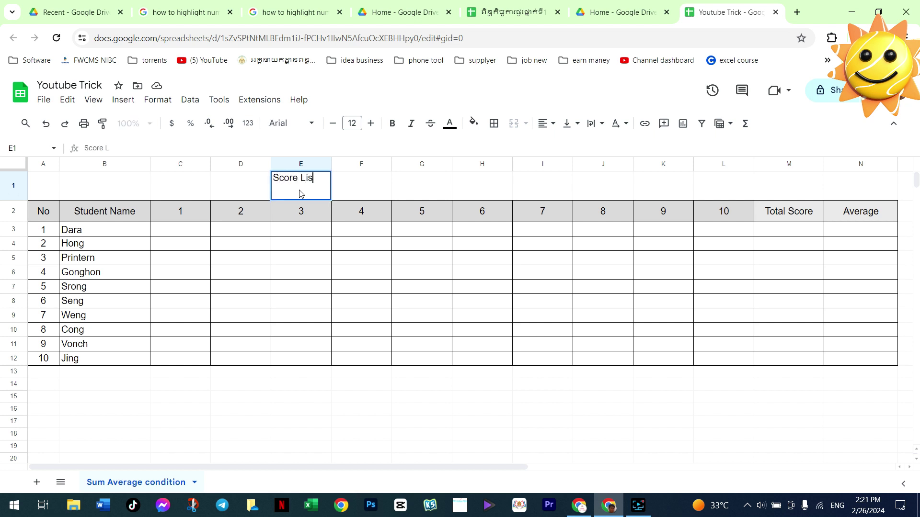
pyautogui.write('t F')
pyautogui.write('or ')
pyautogui.write('1')
pyautogui.press('BackSpace')
pyautogui.write('2nd')
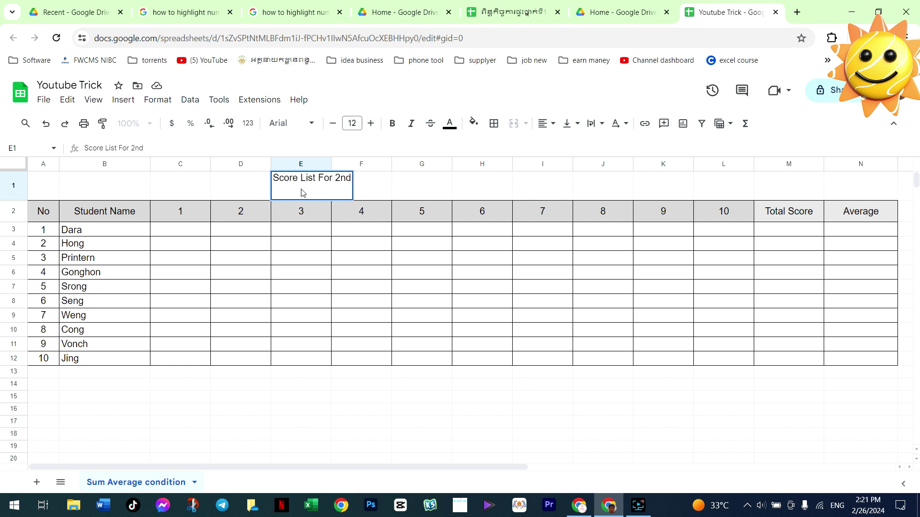
pyautogui.write(' Grad')
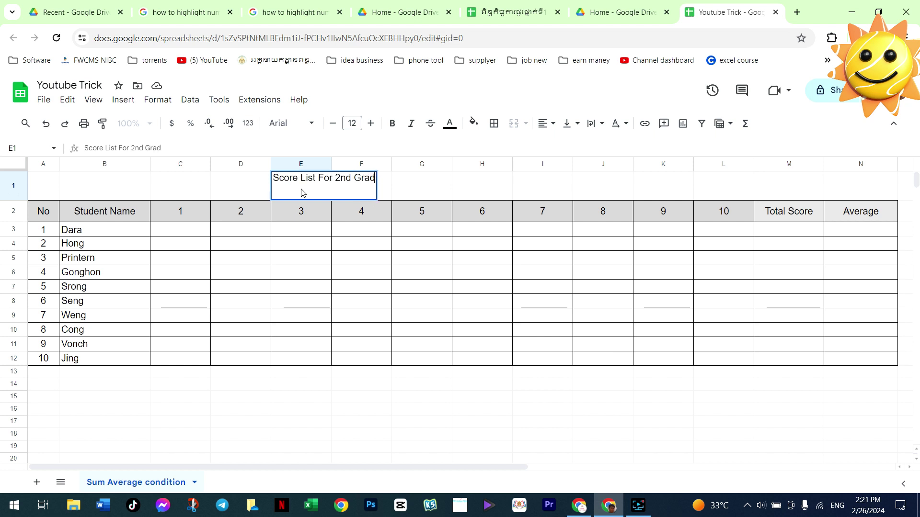
pyautogui.write('e')
pyautogui.press('Return')
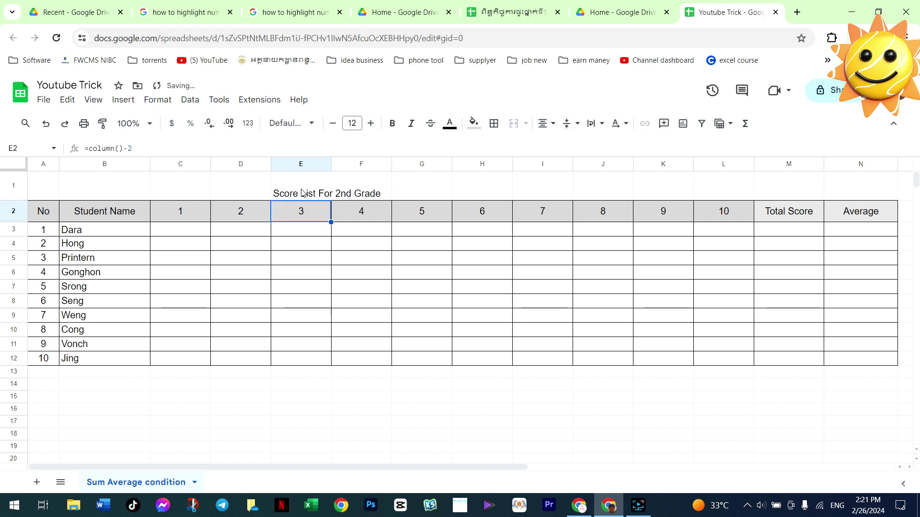
# Step: Merge A1:N1 into one cell, centre the title horizontally, and make it bold
pyautogui.moveTo(56, 187); pyautogui.dragTo(841, 199)
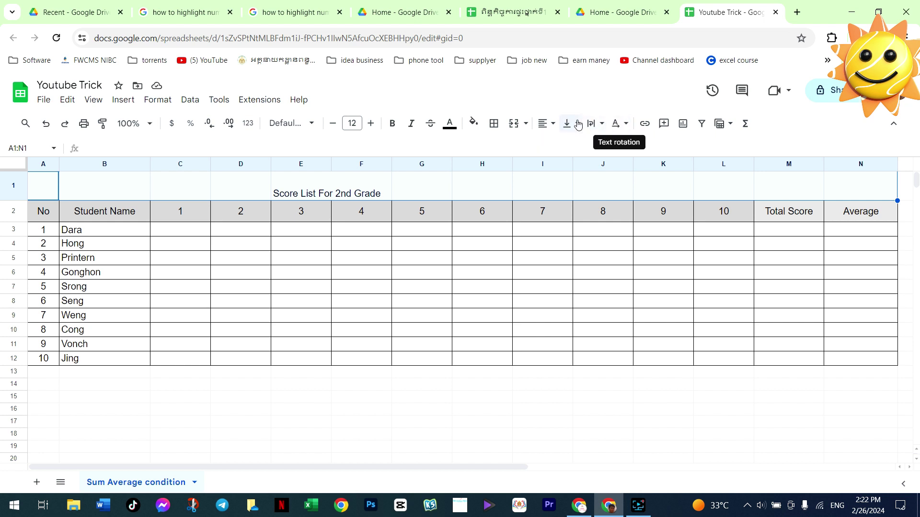
pyautogui.click(527, 125)
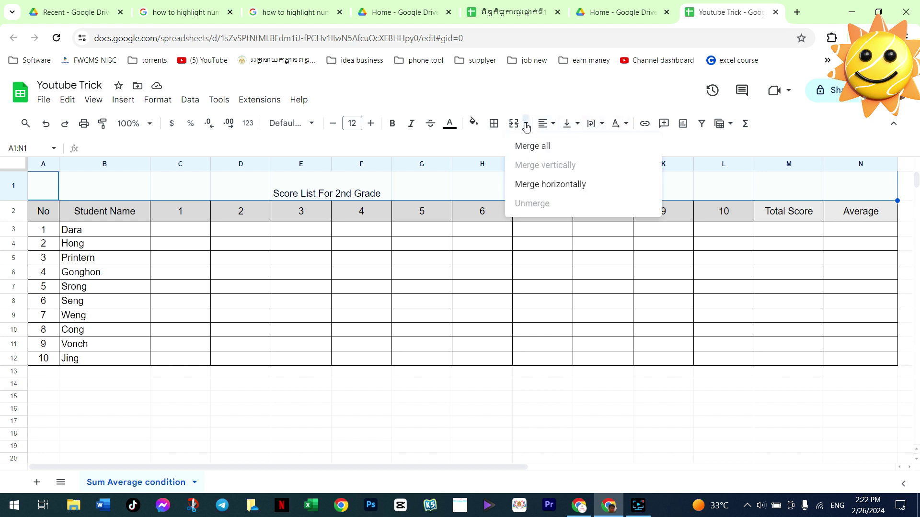
pyautogui.click(533, 146)
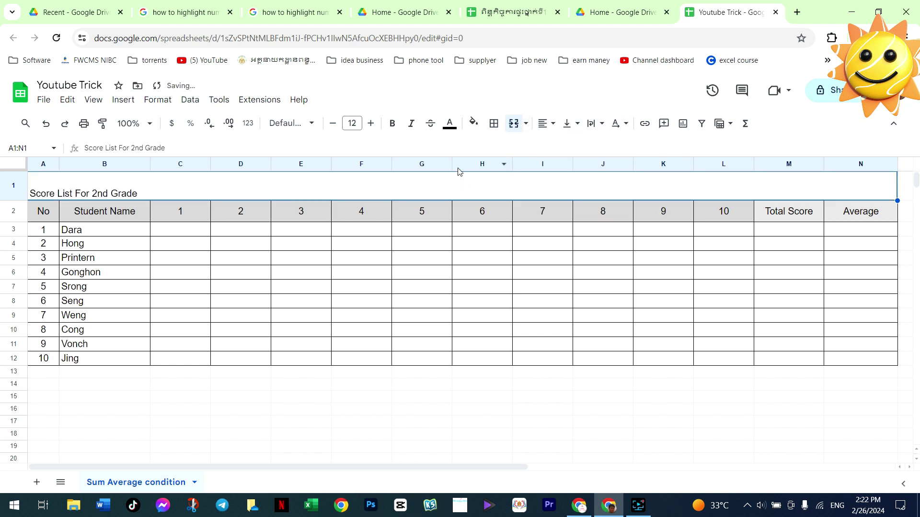
pyautogui.click(546, 124)
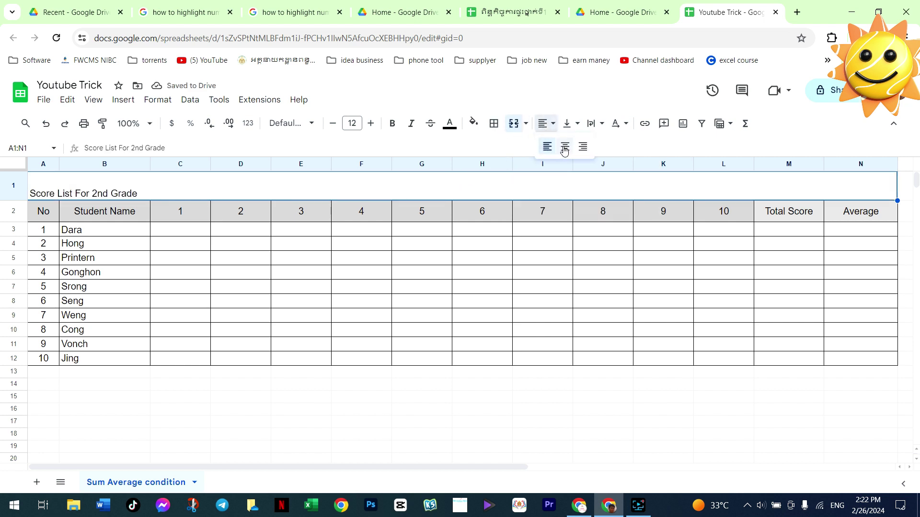
pyautogui.click(565, 147)
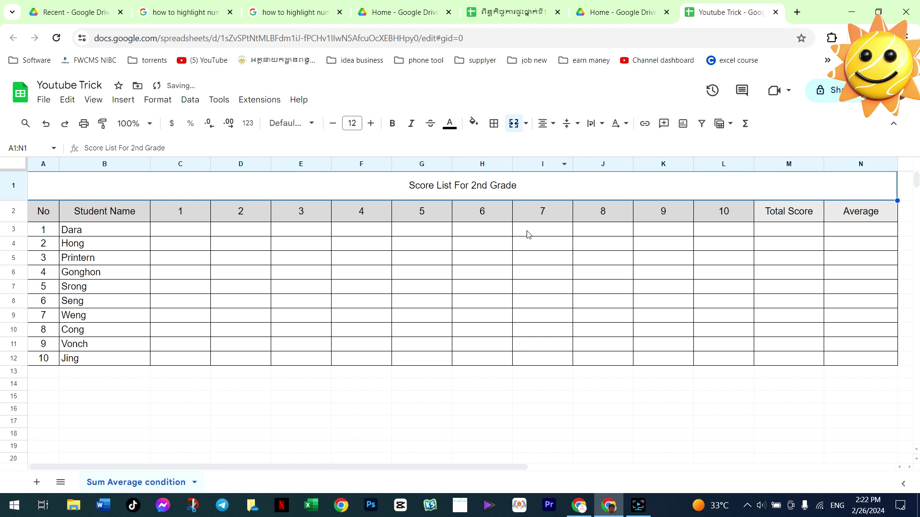
pyautogui.click(527, 234)
pyautogui.click(476, 186)
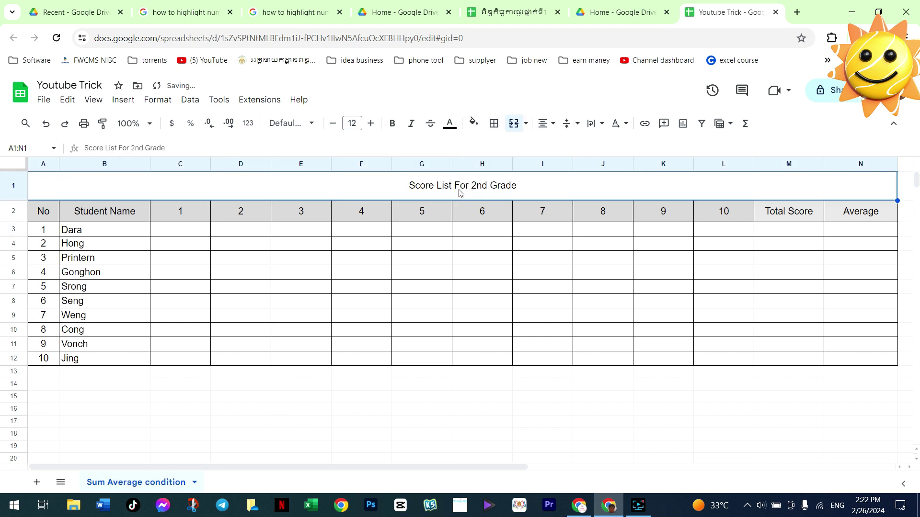
pyautogui.click(392, 124)
pyautogui.click(462, 257)
# Step: Enter =sum(C3:L3) in M3 and fill it down to M12
pyautogui.click(849, 228)
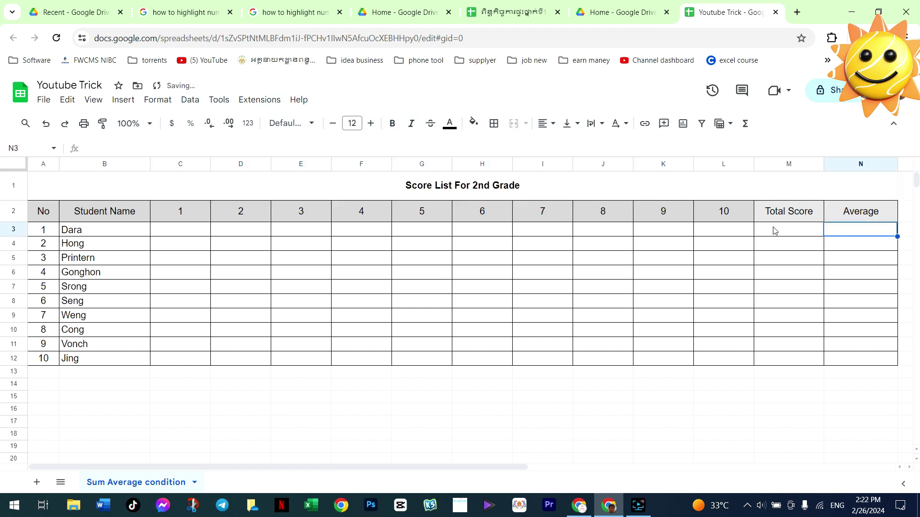
pyautogui.click(775, 231)
pyautogui.write('=')
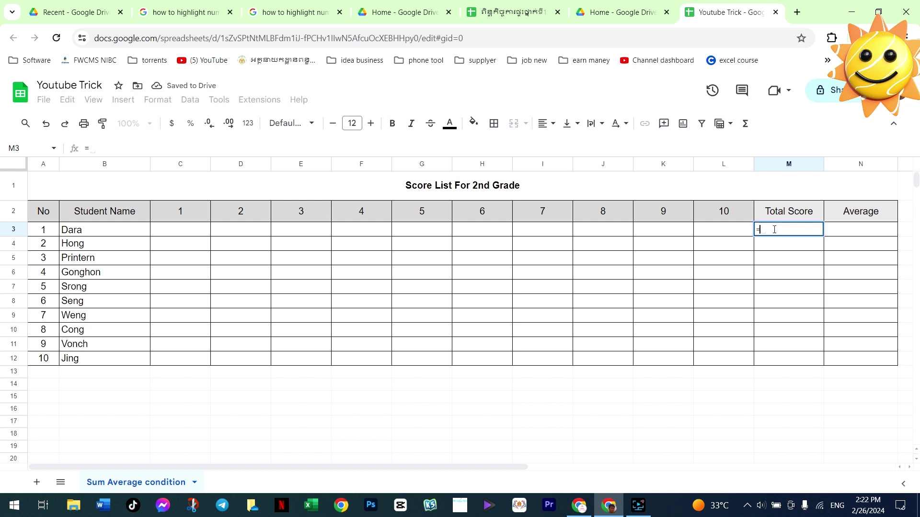
pyautogui.write('sum(')
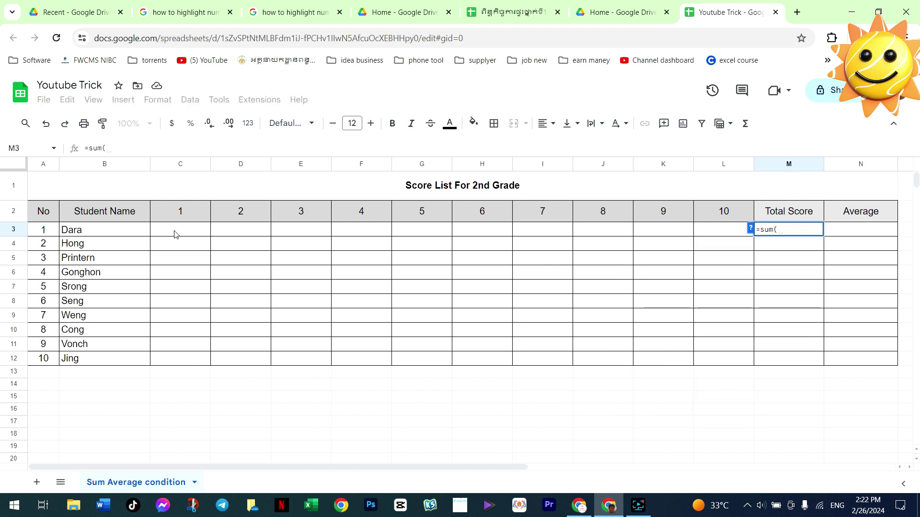
pyautogui.moveTo(175, 231); pyautogui.dragTo(711, 231)
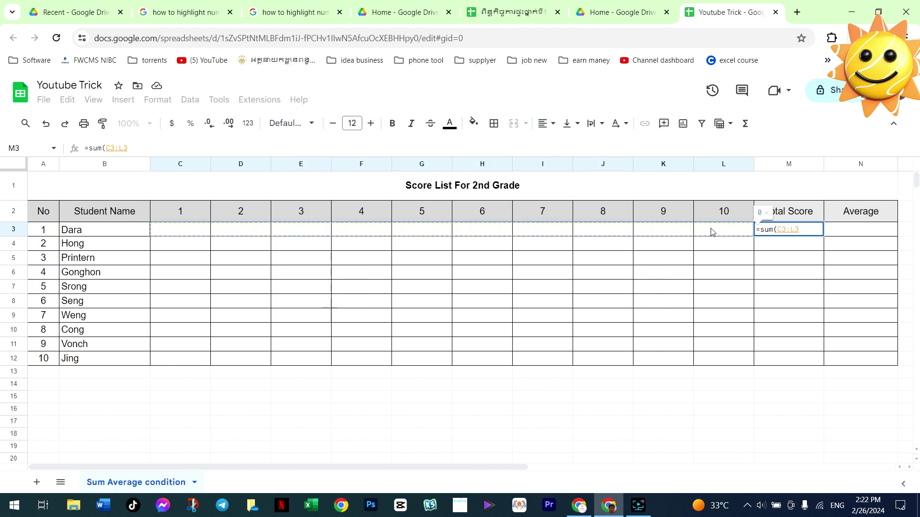
pyautogui.write(')')
pyautogui.press('Return')
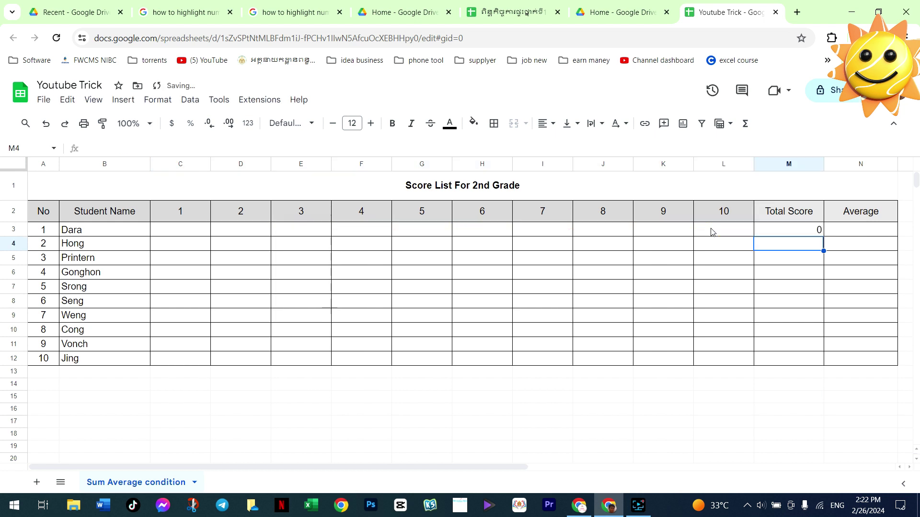
pyautogui.click(817, 234)
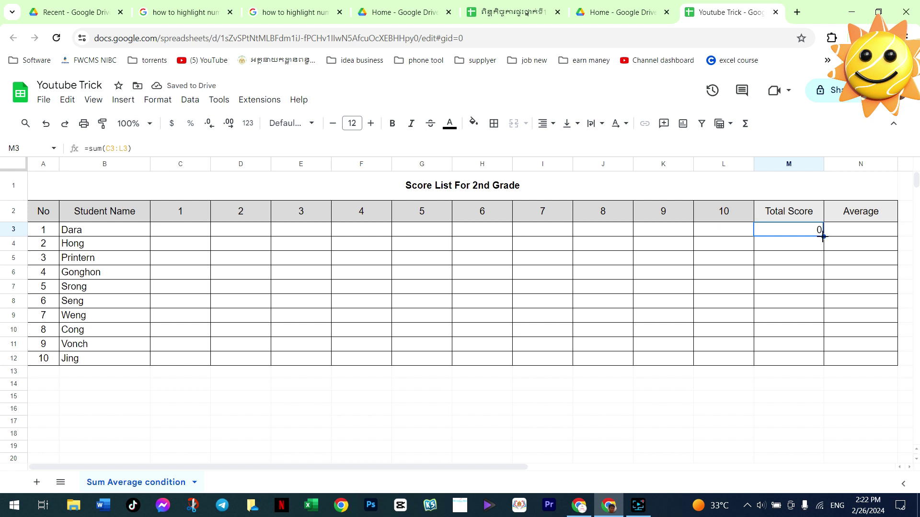
pyautogui.moveTo(823, 236); pyautogui.dragTo(824, 363)
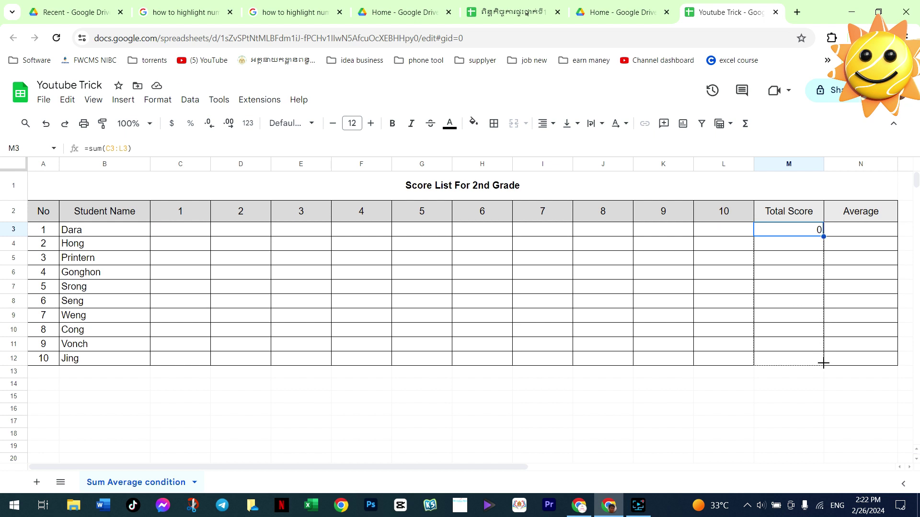
pyautogui.click(851, 235)
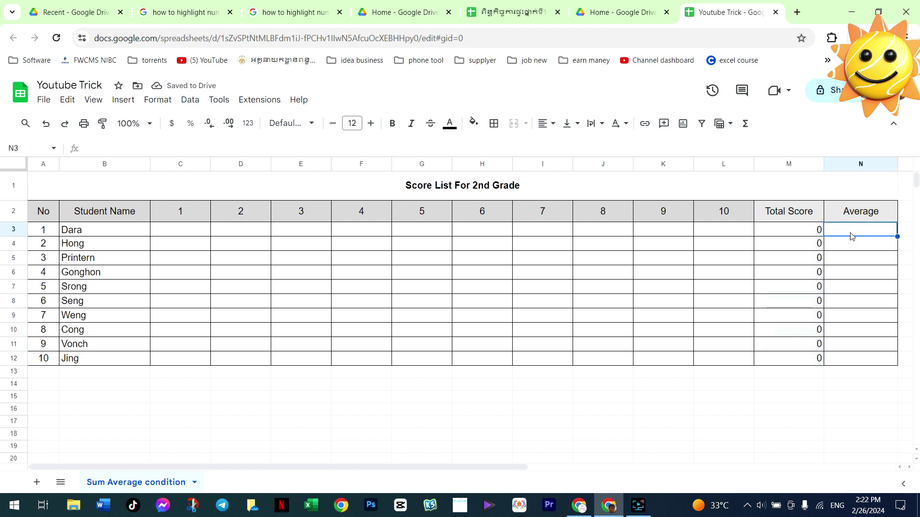
# Step: Replace an abandoned AVERAGE attempt with =M3/count(C3:L3) in N3
pyautogui.write('=a')
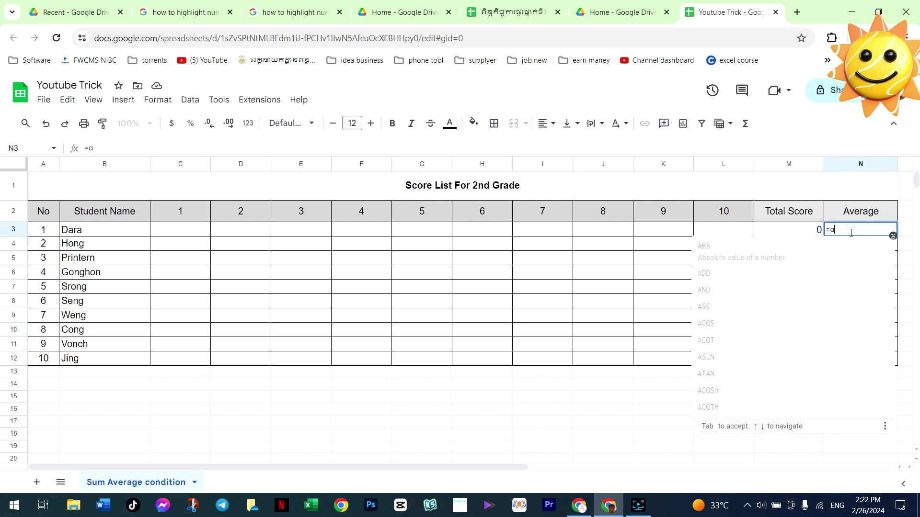
pyautogui.write('ve')
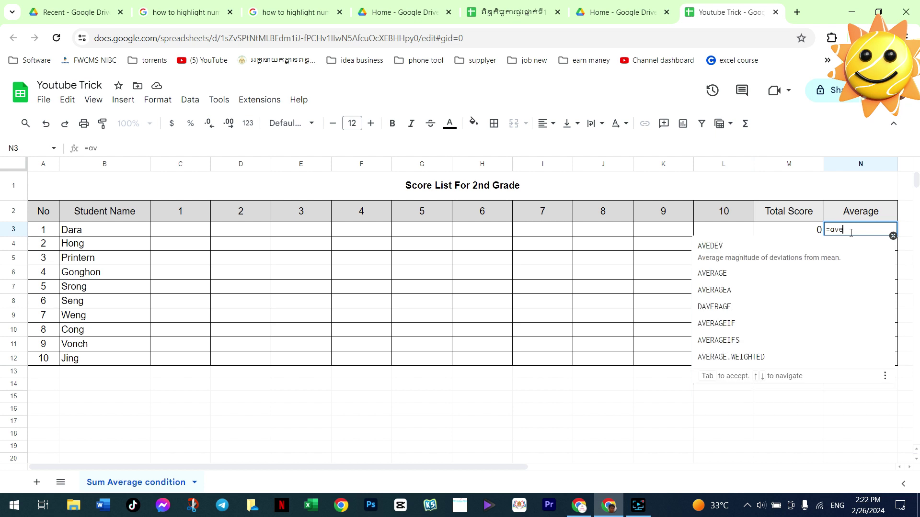
pyautogui.write('rag')
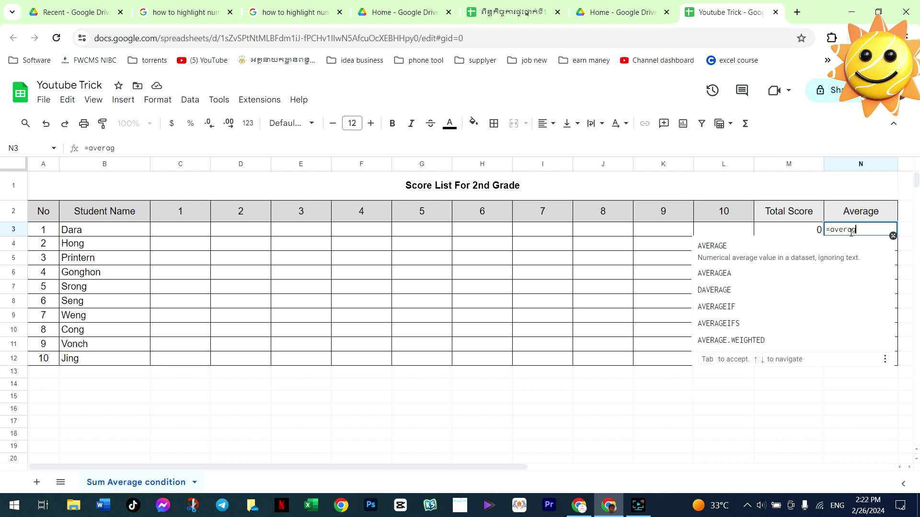
pyautogui.moveTo(866, 227); pyautogui.dragTo(836, 230)
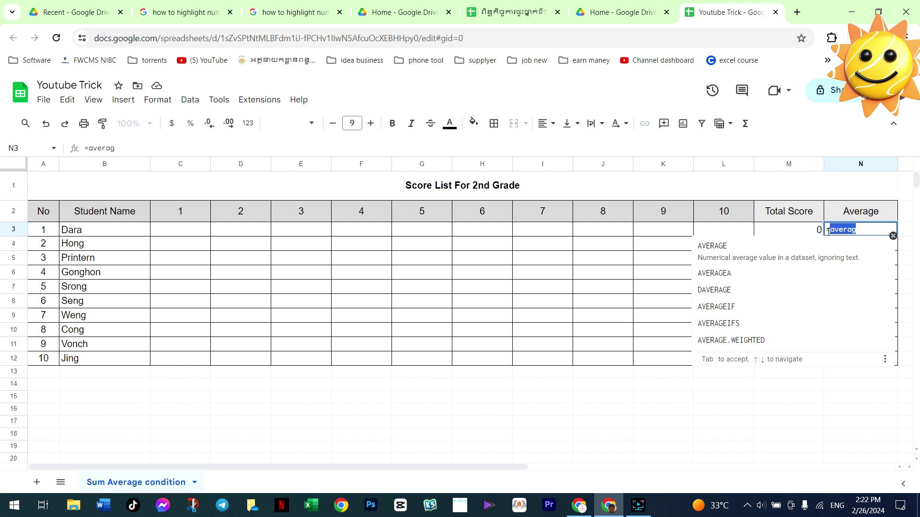
pyautogui.press('Escape')
pyautogui.press('BackSpace')
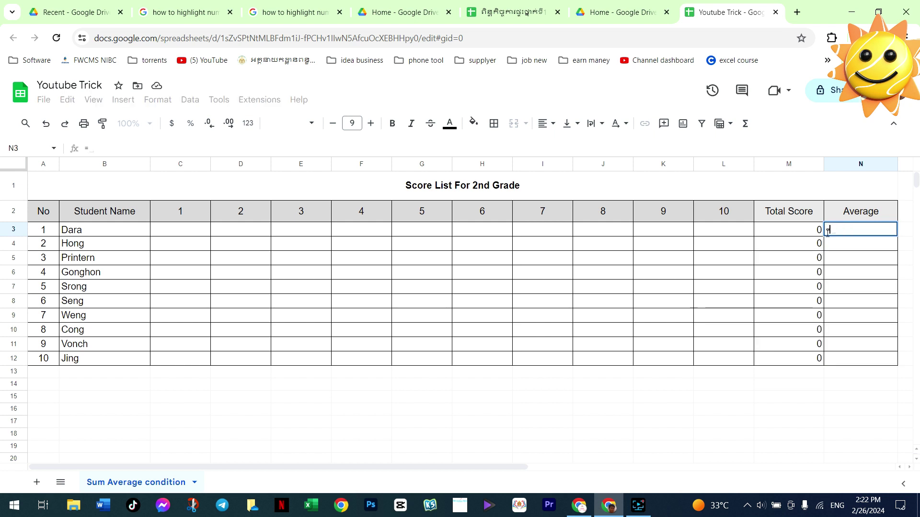
pyautogui.press('BackSpace')
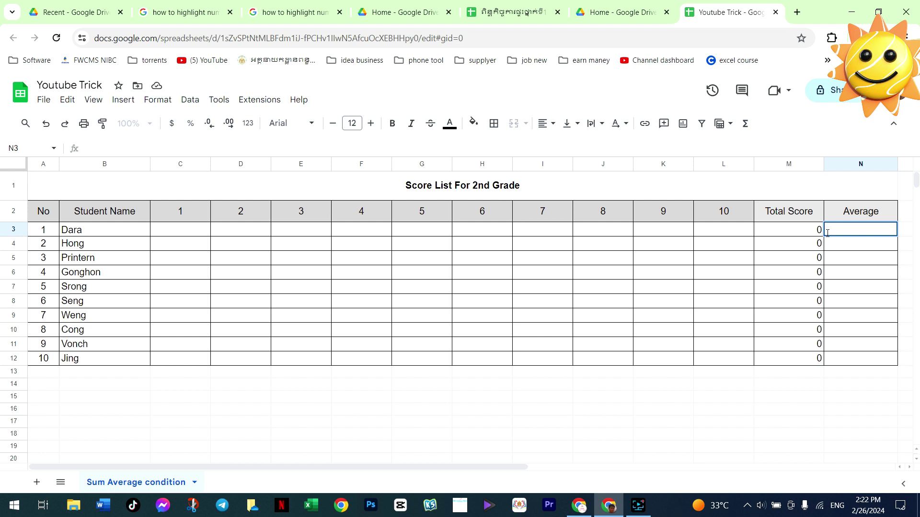
pyautogui.write('=')
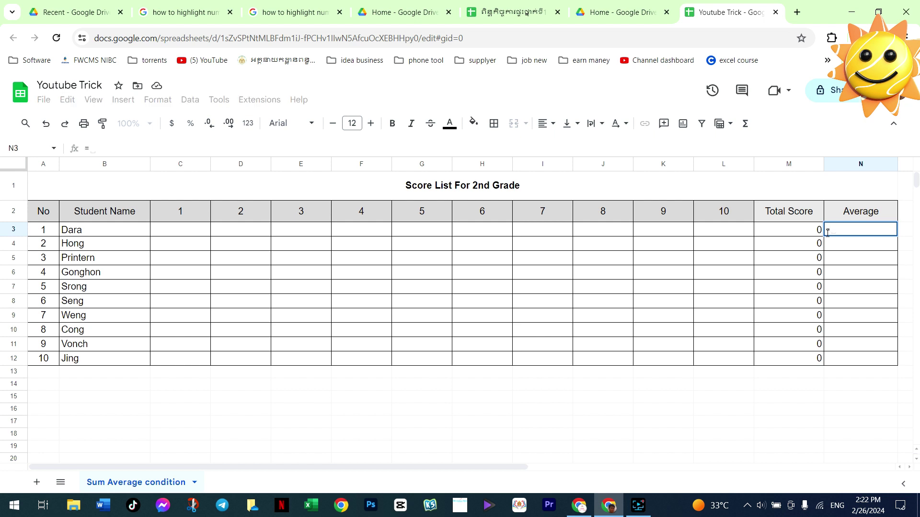
pyautogui.click(804, 238)
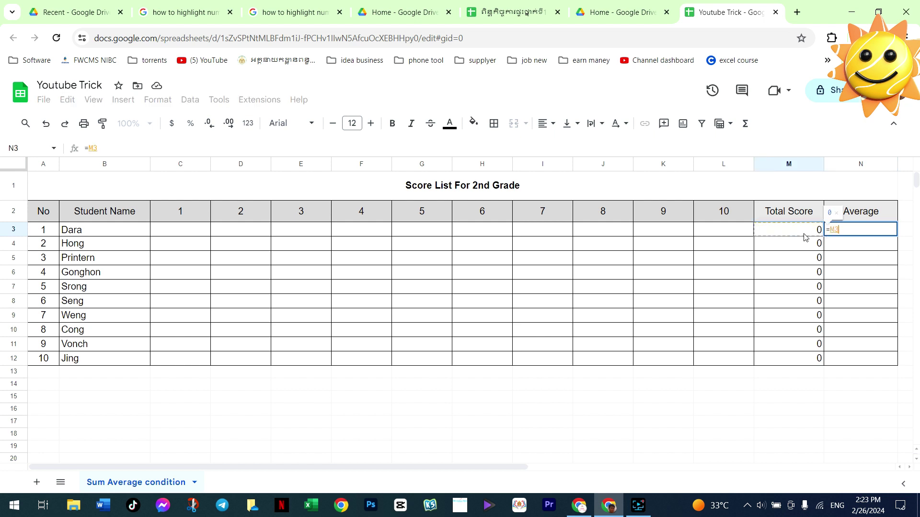
pyautogui.write('/')
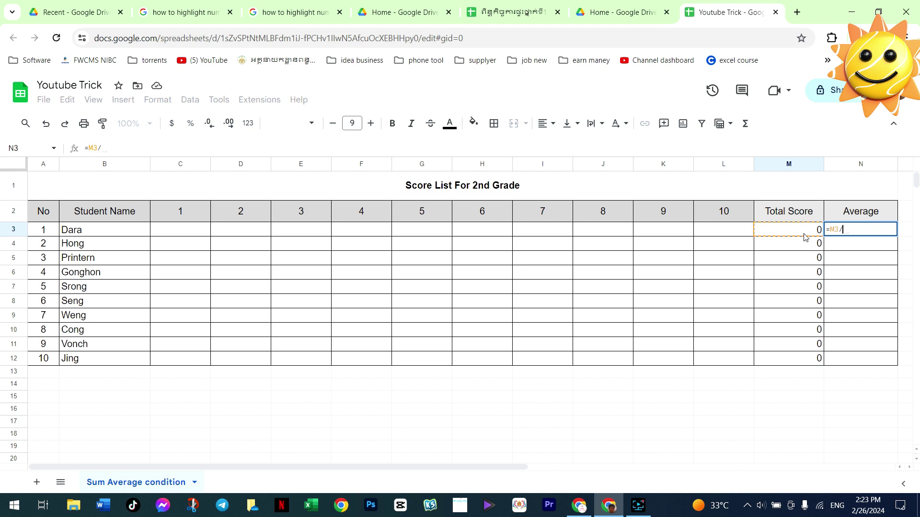
pyautogui.write('count')
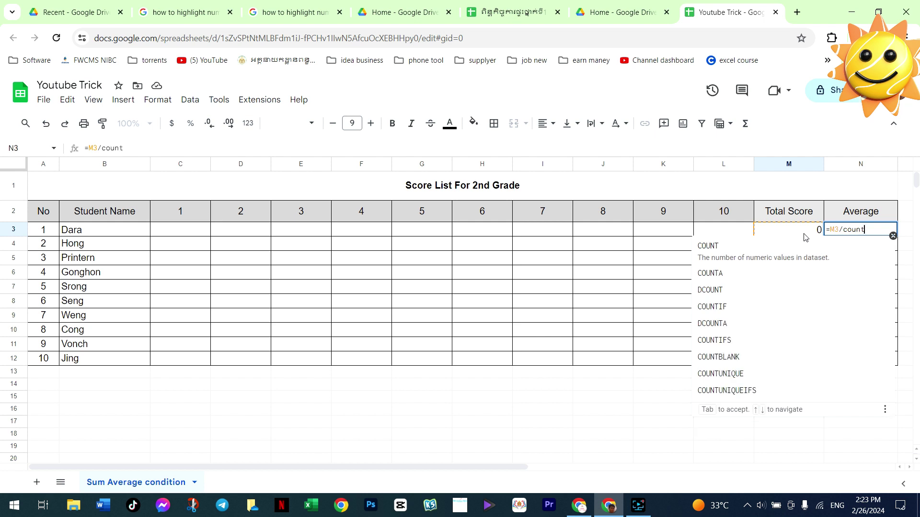
pyautogui.write('(')
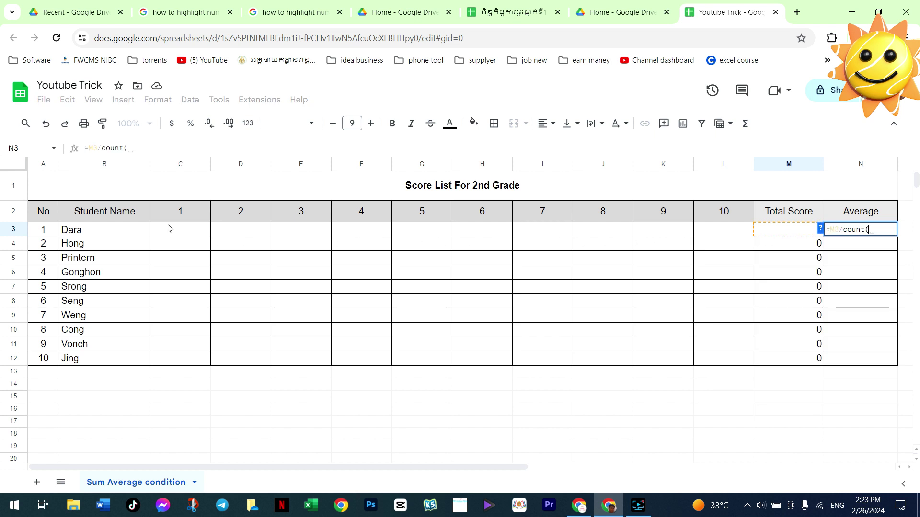
pyautogui.moveTo(169, 228); pyautogui.dragTo(697, 236)
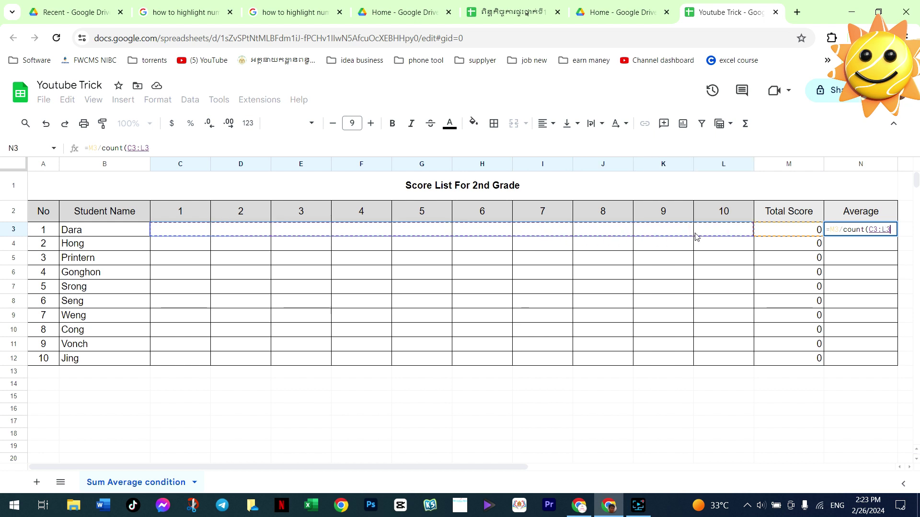
pyautogui.write(')')
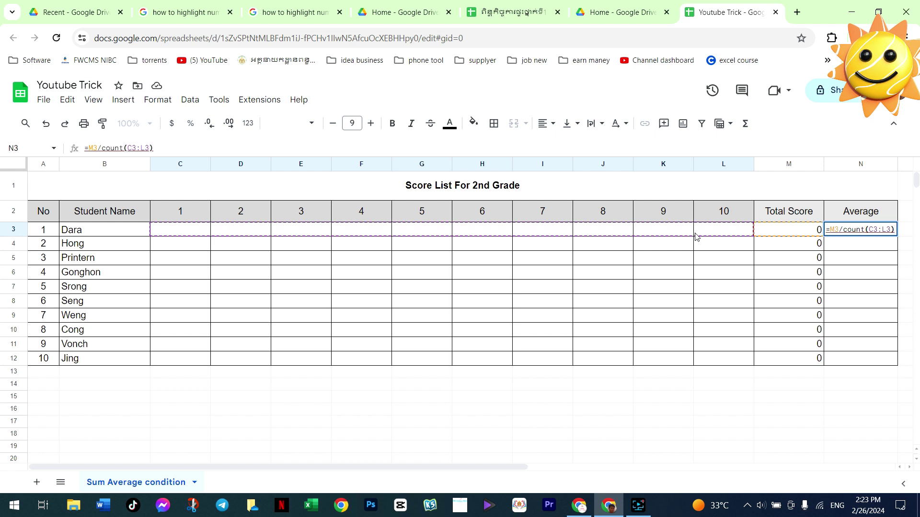
pyautogui.press('Return')
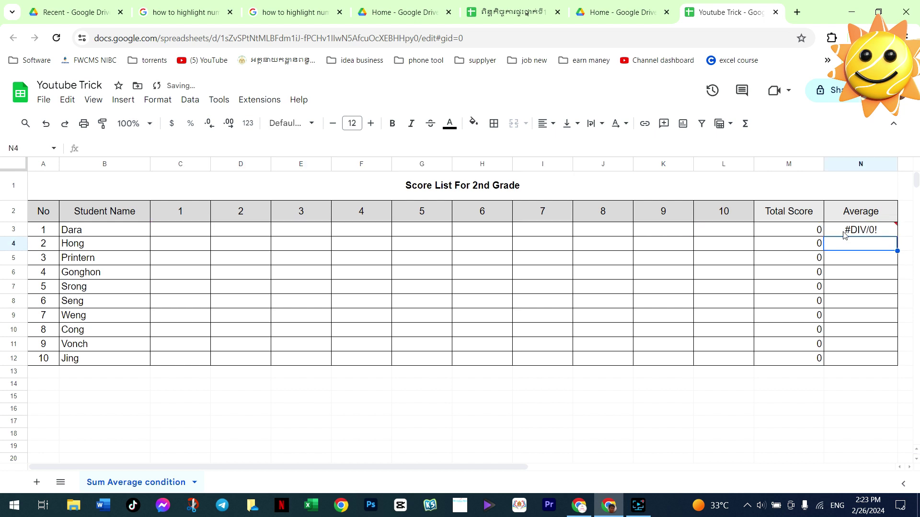
# Step: Copy the N3 average formula down to N12
pyautogui.click(858, 231)
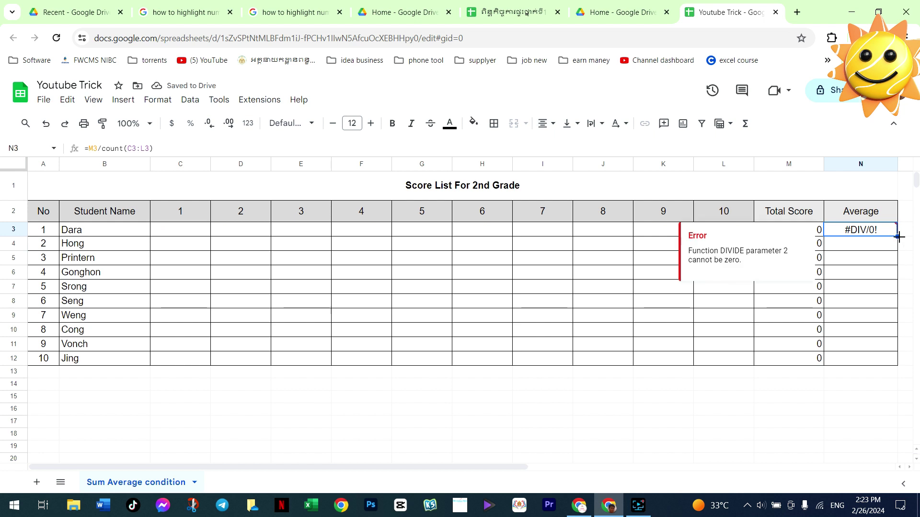
pyautogui.moveTo(894, 237); pyautogui.dragTo(888, 366)
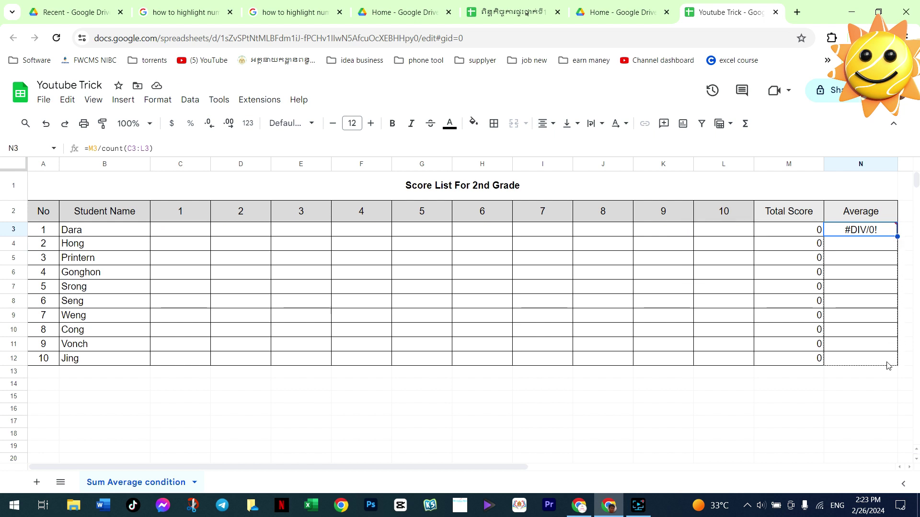
pyautogui.click(781, 307)
pyautogui.moveTo(794, 233); pyautogui.dragTo(863, 359)
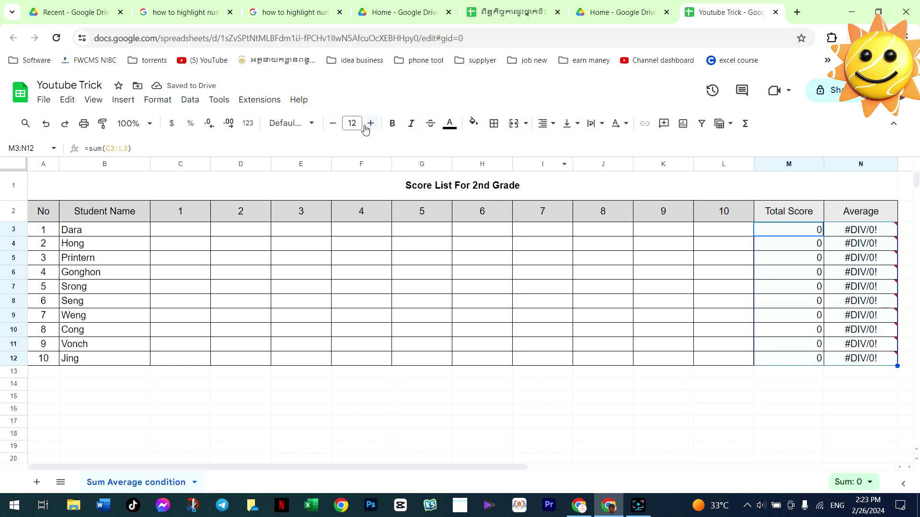
# Step: Make M3:N12 bold with orange text, removing a trial dark green fill
pyautogui.click(392, 123)
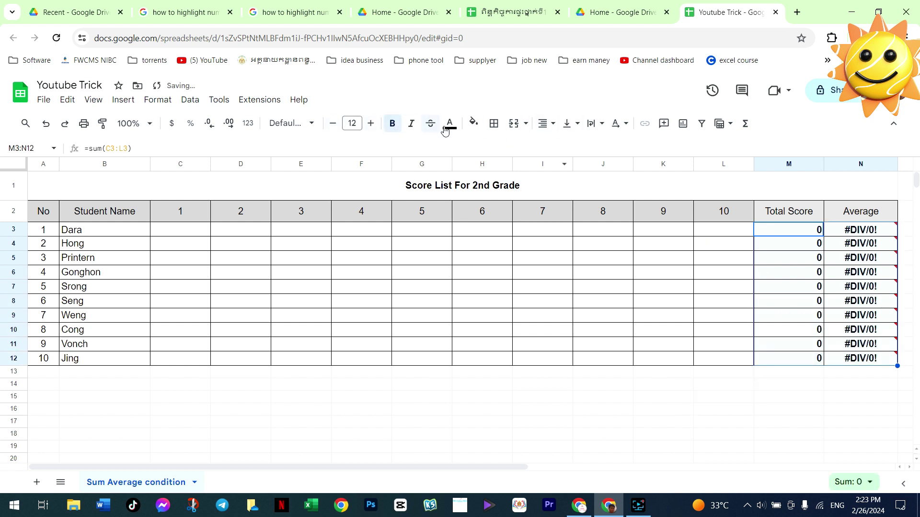
pyautogui.click(473, 123)
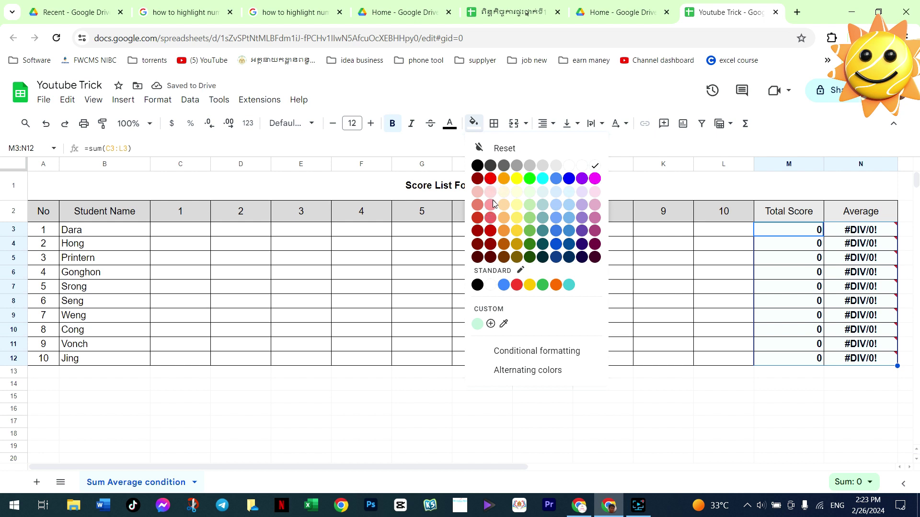
pyautogui.click(529, 244)
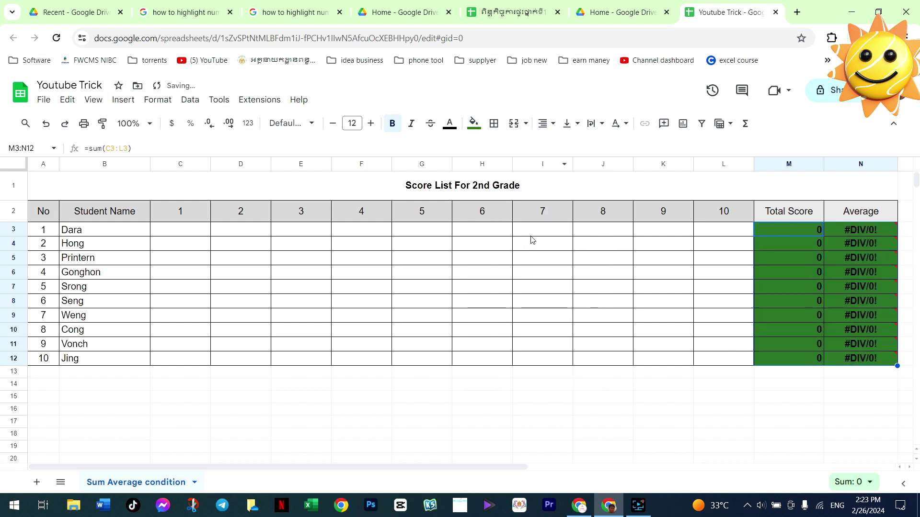
pyautogui.click(473, 123)
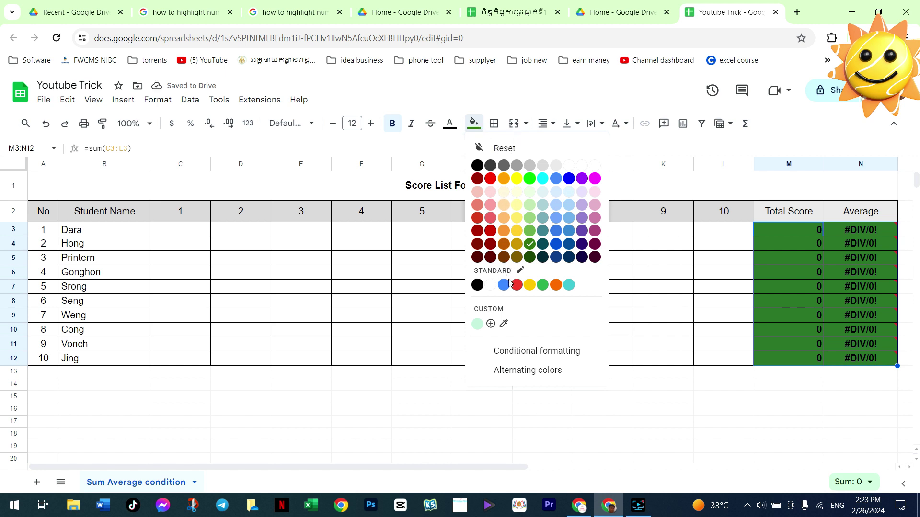
pyautogui.click(526, 152)
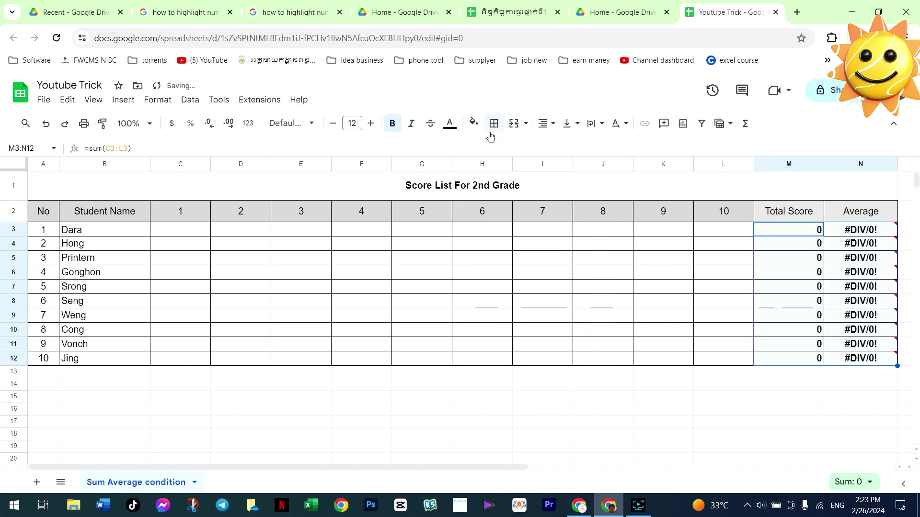
pyautogui.click(454, 130)
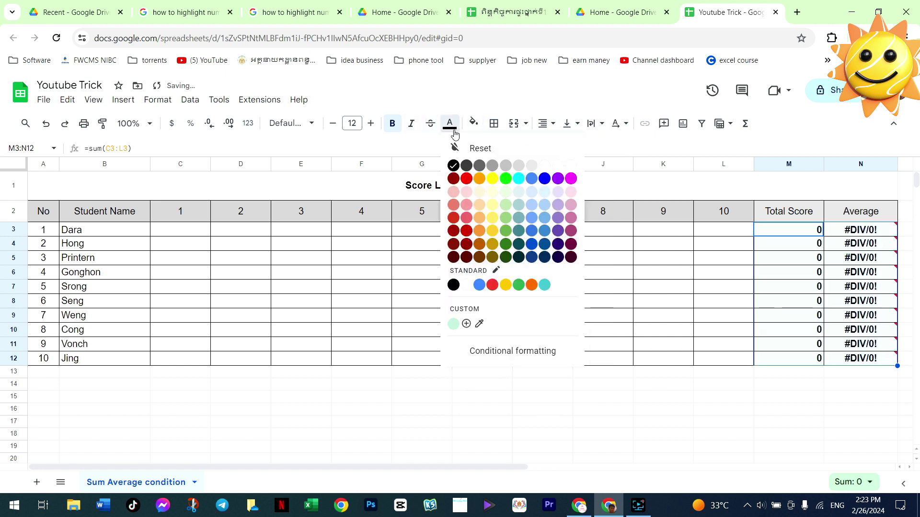
pyautogui.click(478, 179)
pyautogui.click(598, 287)
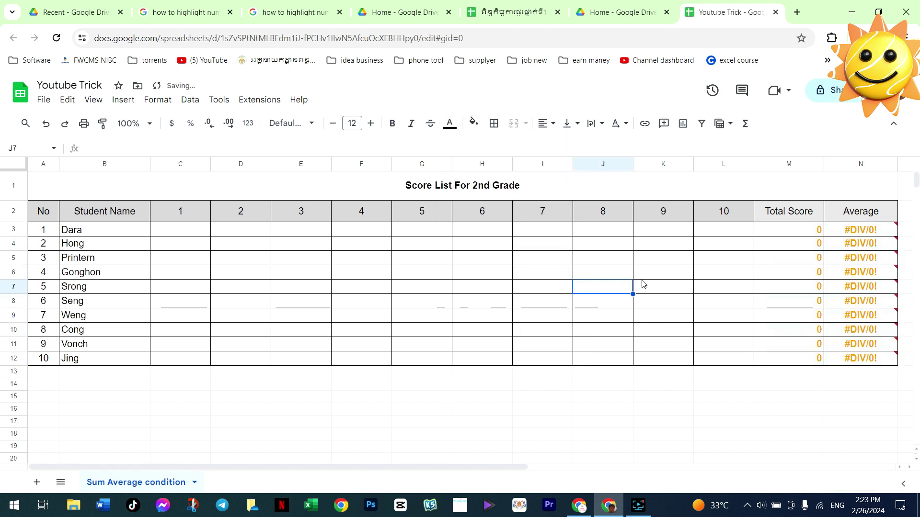
pyautogui.click(275, 235)
# Step: Enter Dara's first five scores 10, 8, 9, 6, 0 in C3:G3
pyautogui.click(177, 234)
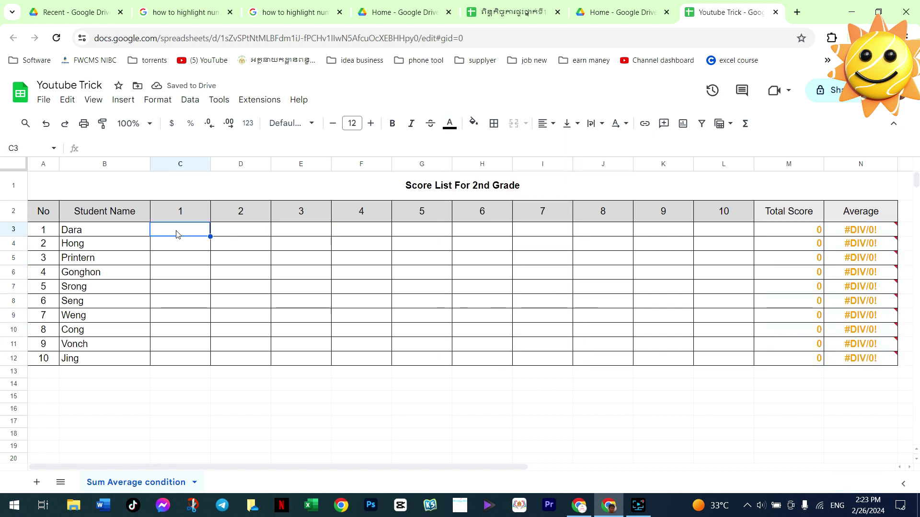
pyautogui.write('10')
pyautogui.press('Tab')
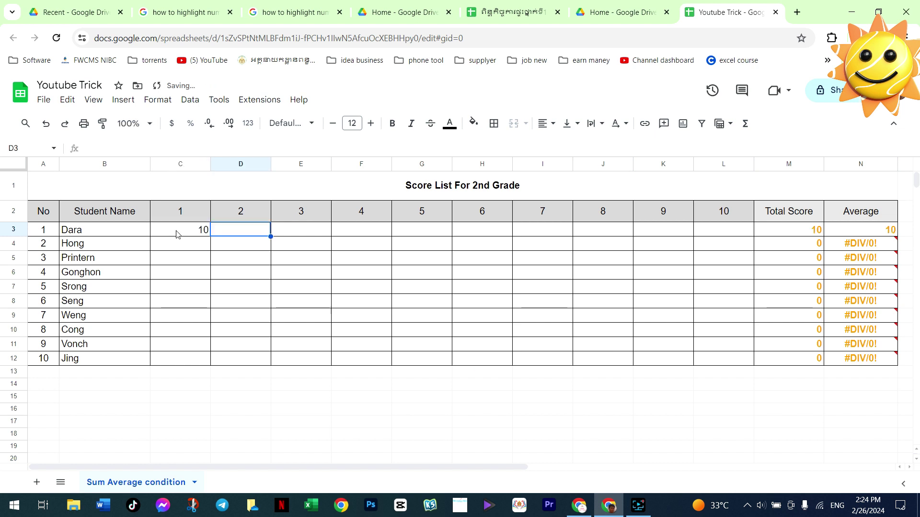
pyautogui.write('8')
pyautogui.press('Tab')
pyautogui.write('9')
pyautogui.press('Tab')
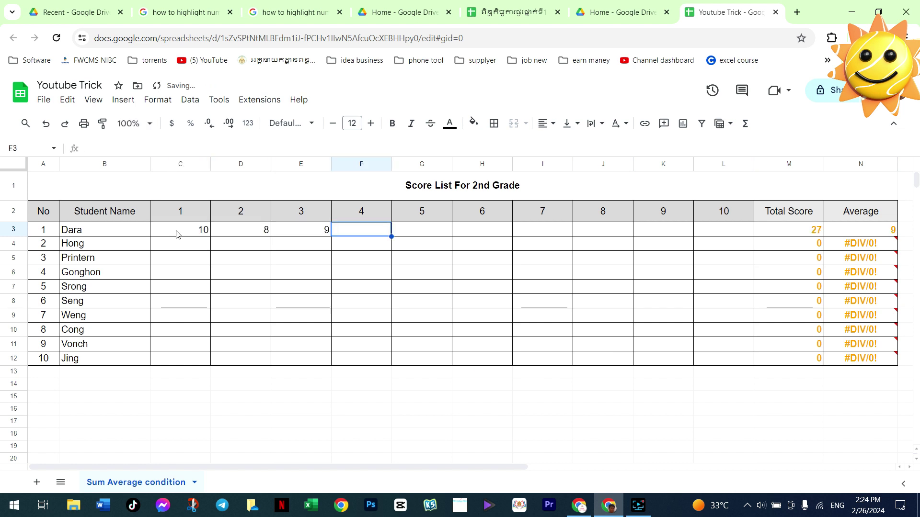
pyautogui.write('6')
pyautogui.press('Tab')
pyautogui.write('0')
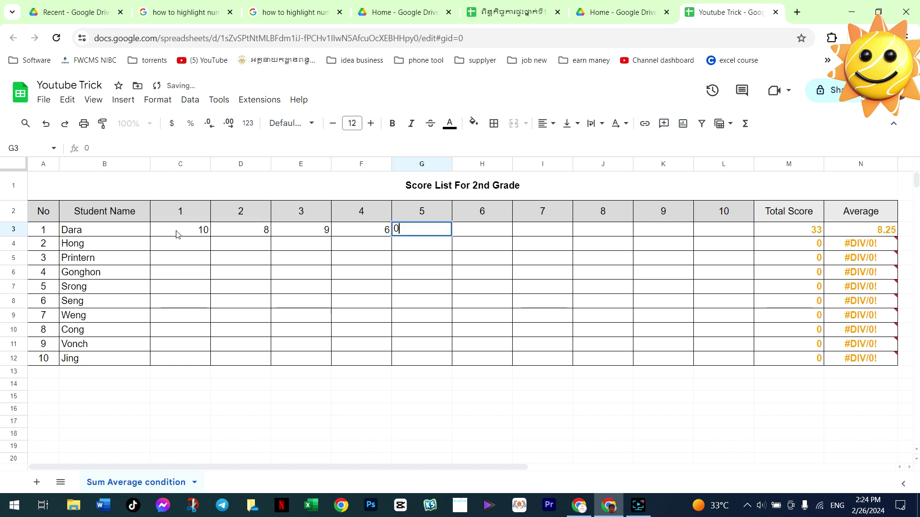
pyautogui.press('Tab')
# Step: Enter Dara's remaining scores 4, 6, 7, 2, 7 in H3:L3
pyautogui.write('4')
pyautogui.press('Tab')
pyautogui.write('6')
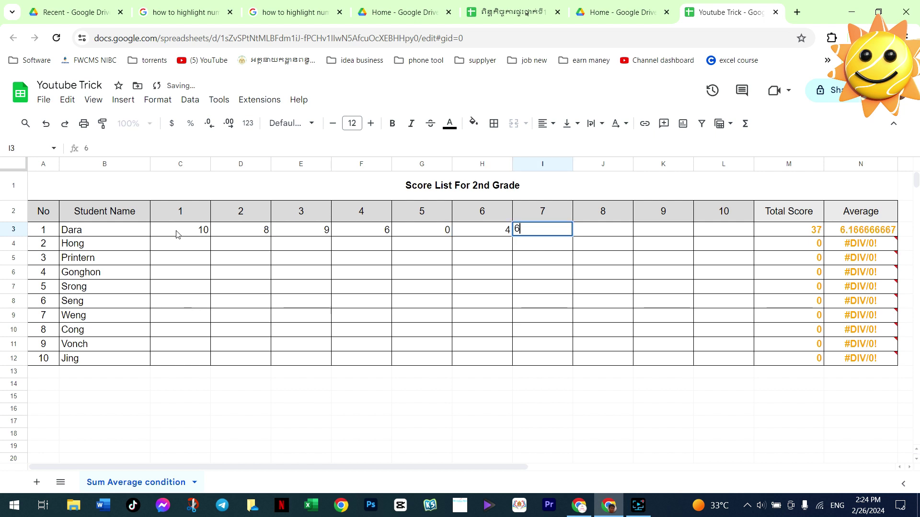
pyautogui.press('Tab')
pyautogui.write('7')
pyautogui.press('Tab')
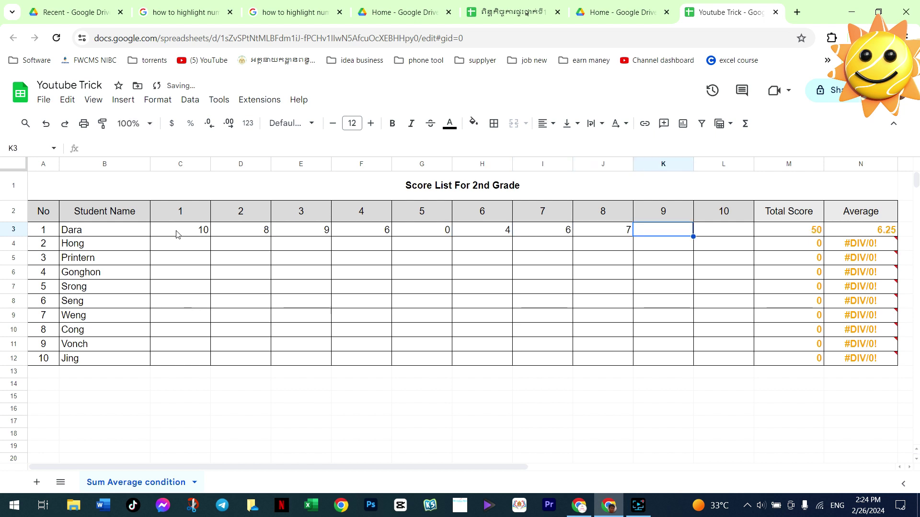
pyautogui.write('2')
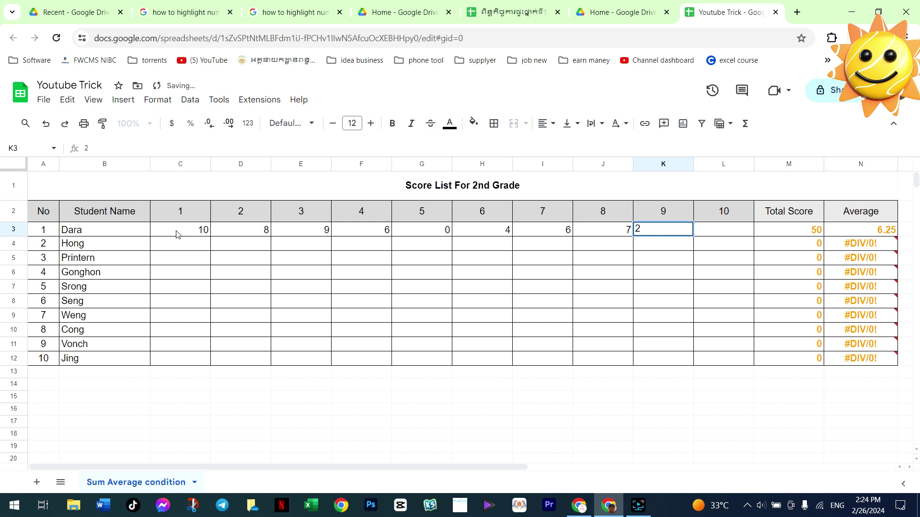
pyautogui.press('Tab')
pyautogui.write('7')
pyautogui.press('Tab')
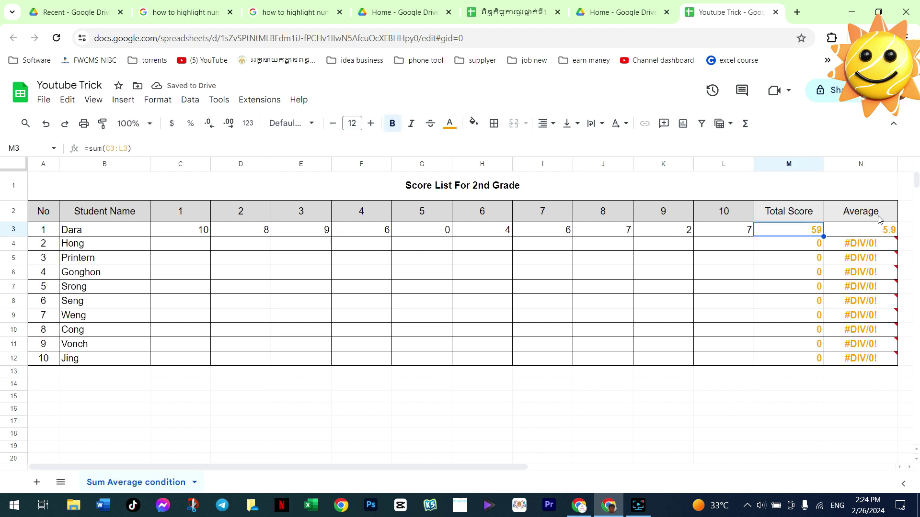
pyautogui.click(166, 246)
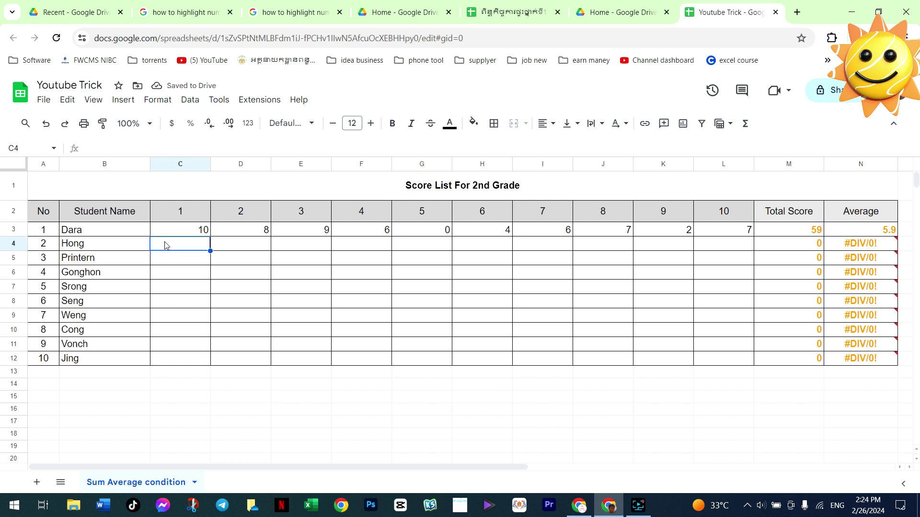
# Step: Enter Hong's first scores 3, 4 and 9 in row 4
pyautogui.write('3')
pyautogui.press('Tab')
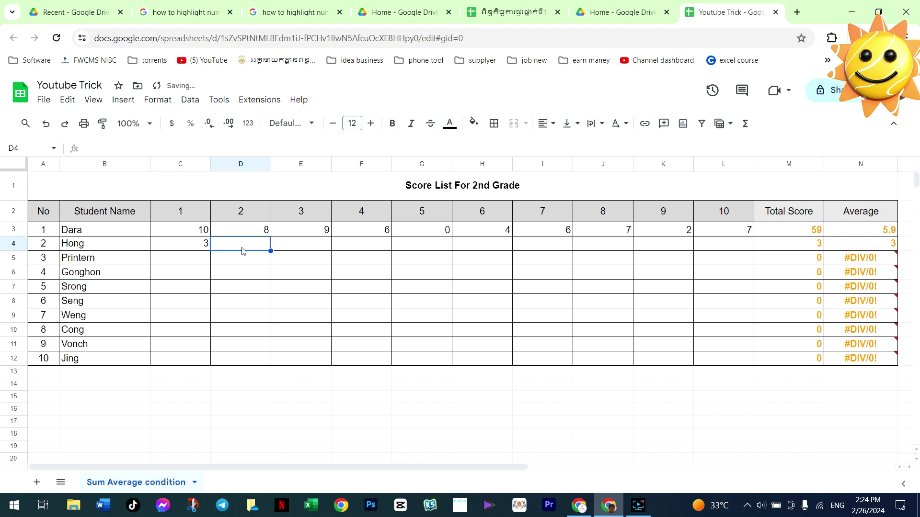
pyautogui.write('44')
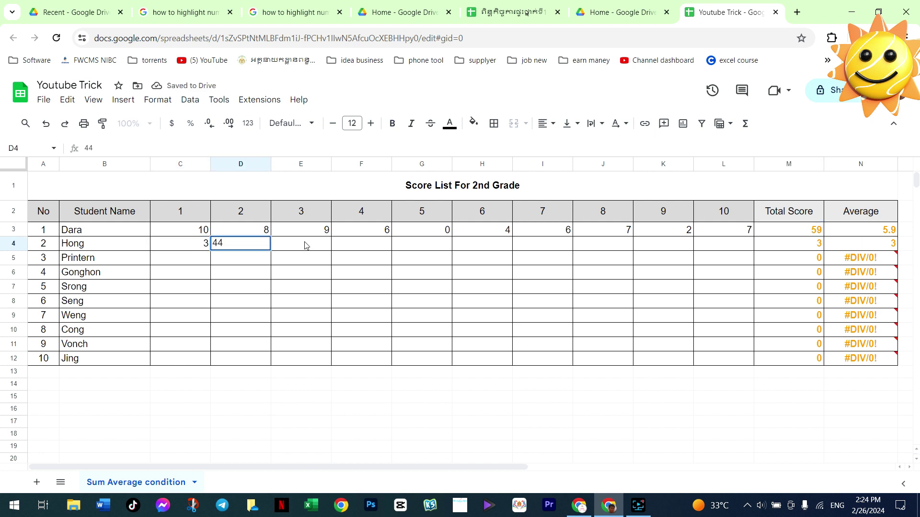
pyautogui.press('BackSpace')
pyautogui.press('Tab')
pyautogui.write('9')
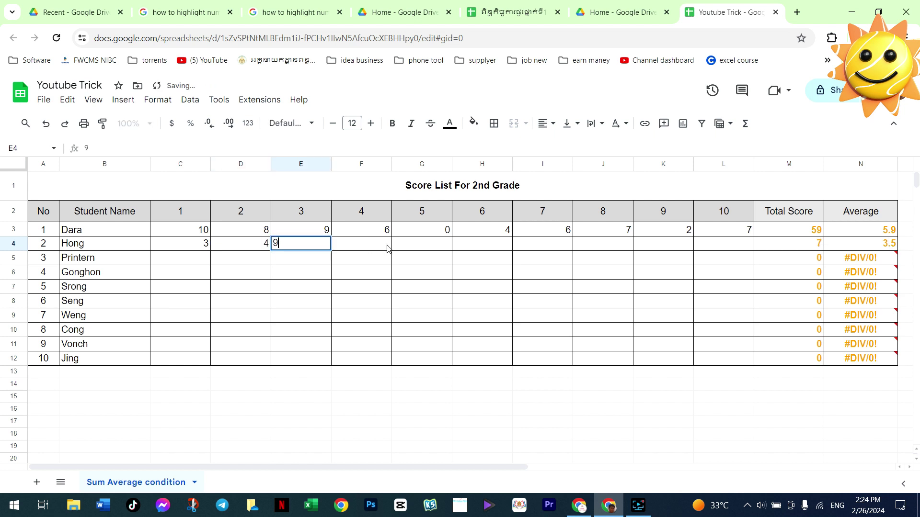
pyautogui.click(380, 248)
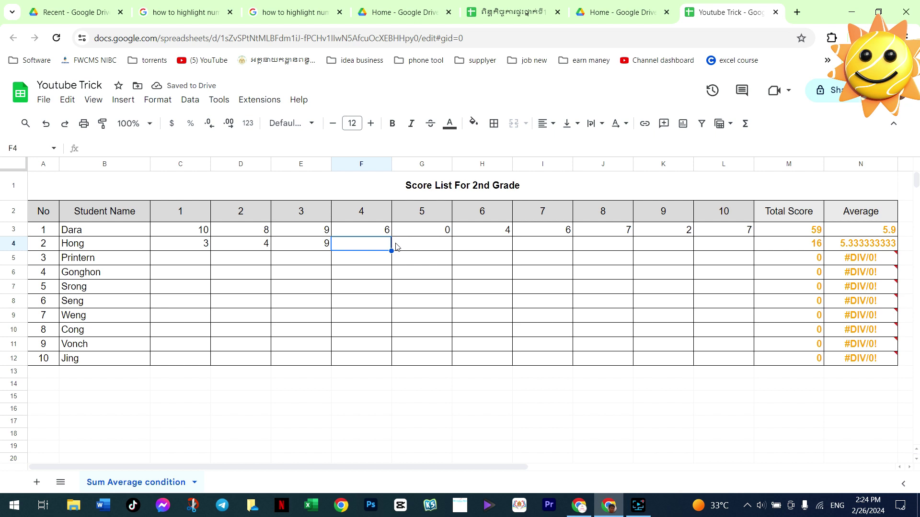
# Step: Fill Hong's next several score cells with 0
pyautogui.write('0')
pyautogui.click(420, 247)
pyautogui.write('0')
pyautogui.click(484, 246)
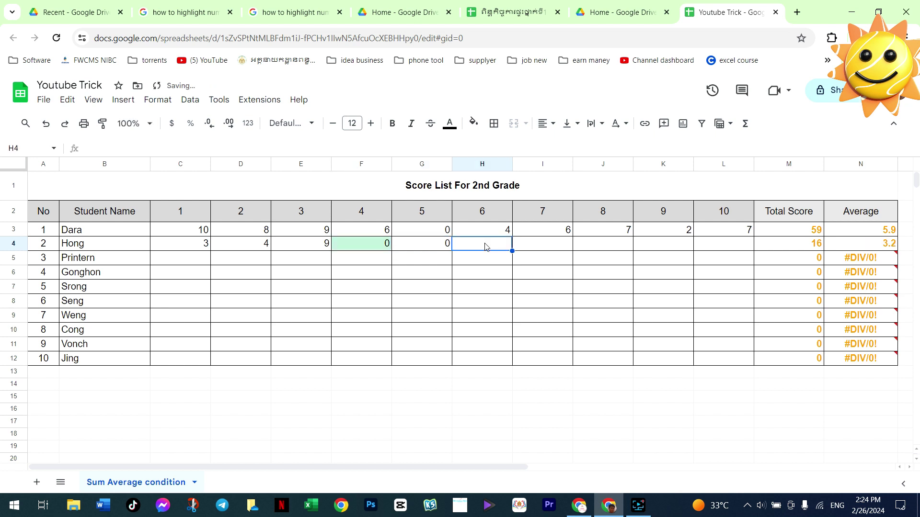
pyautogui.write('0')
pyautogui.click(538, 244)
pyautogui.write('0')
pyautogui.click(602, 247)
pyautogui.write('0')
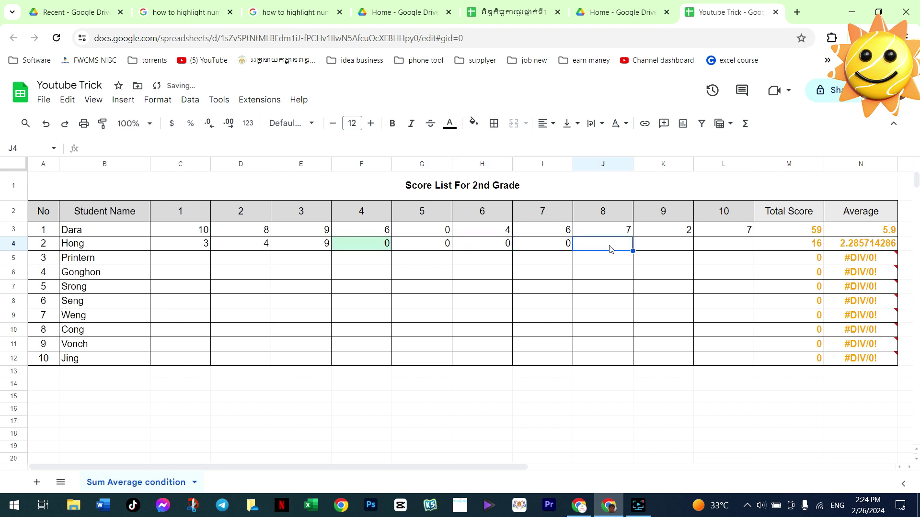
pyautogui.click(666, 248)
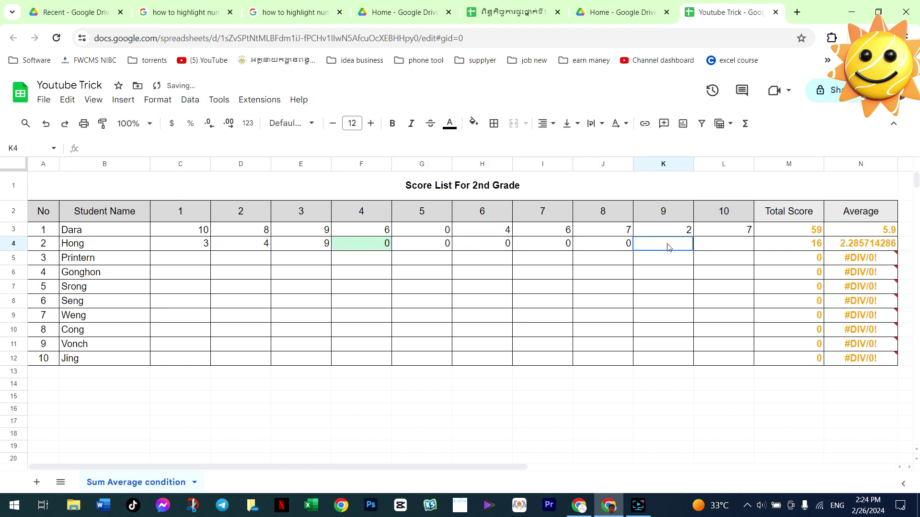
# Step: Enter 0 in L4, correct F4 to 9, and put 0 in K4
pyautogui.click(379, 248)
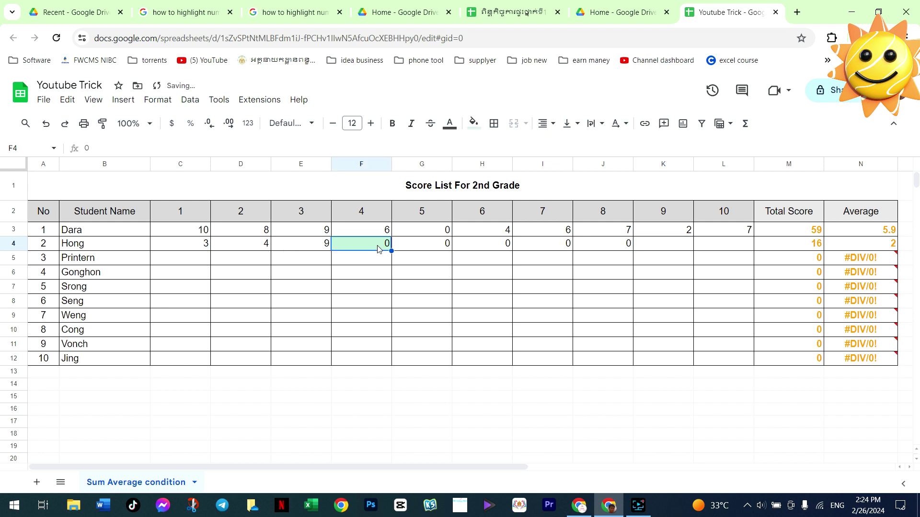
pyautogui.click(695, 253)
pyautogui.write('0')
pyautogui.click(657, 249)
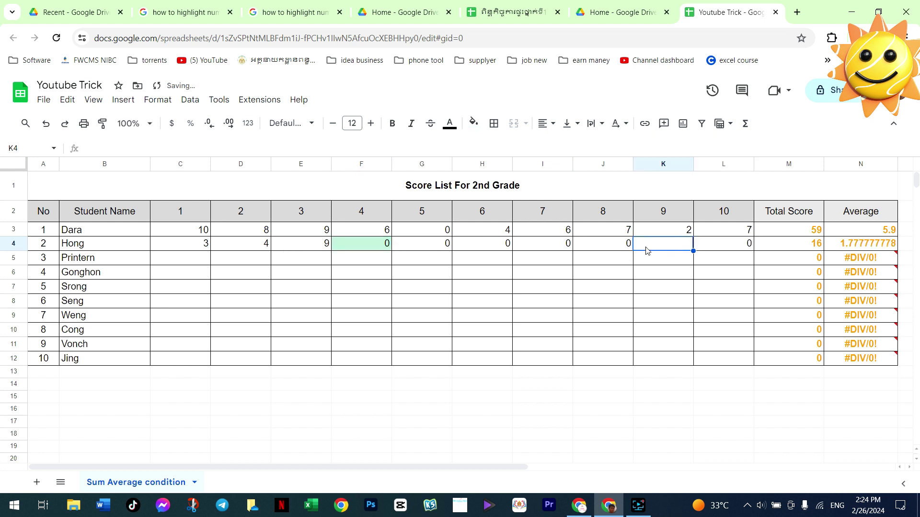
pyautogui.click(364, 249)
pyautogui.write('9')
pyautogui.click(419, 273)
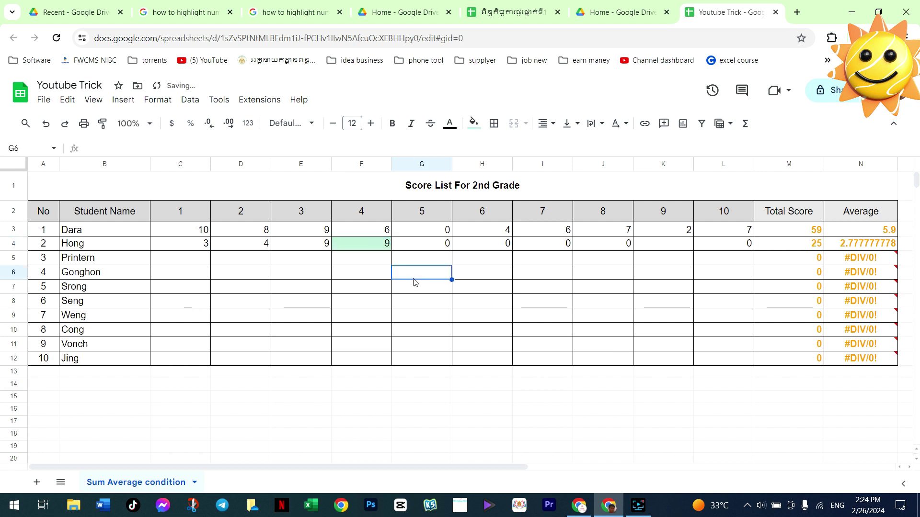
pyautogui.click(375, 248)
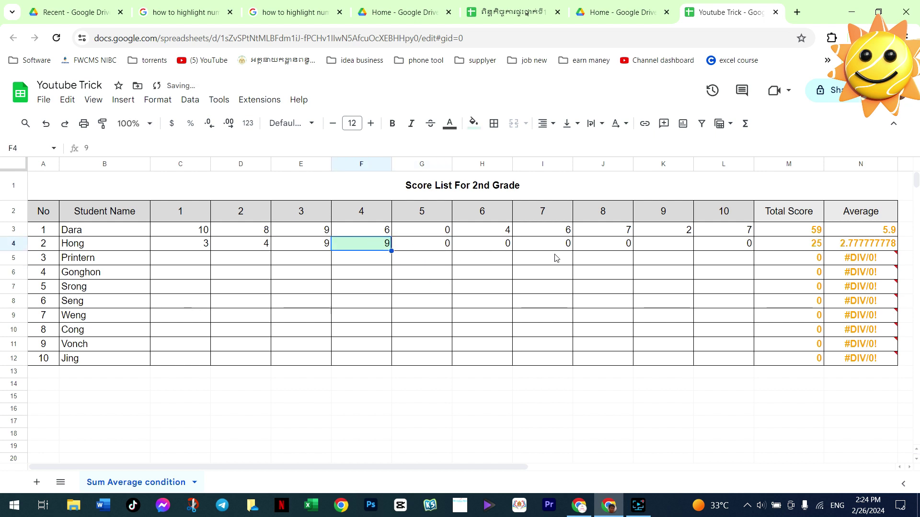
pyautogui.click(673, 246)
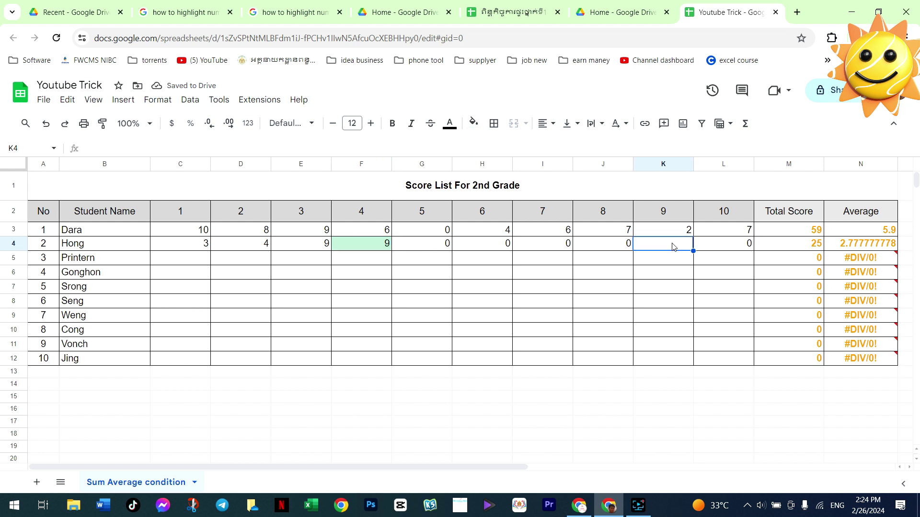
pyautogui.write('0')
pyautogui.click(714, 261)
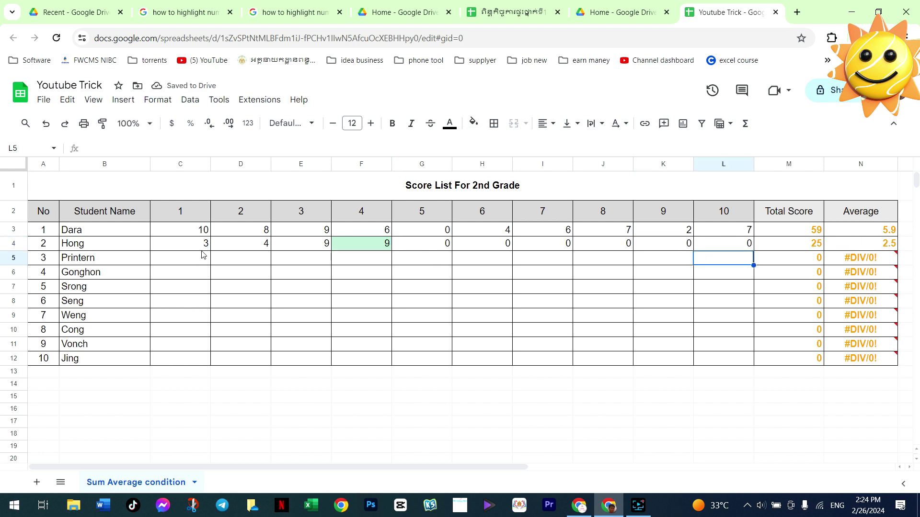
# Step: Inspect F4's fill colour, leaving its light green fill in place
pyautogui.click(373, 248)
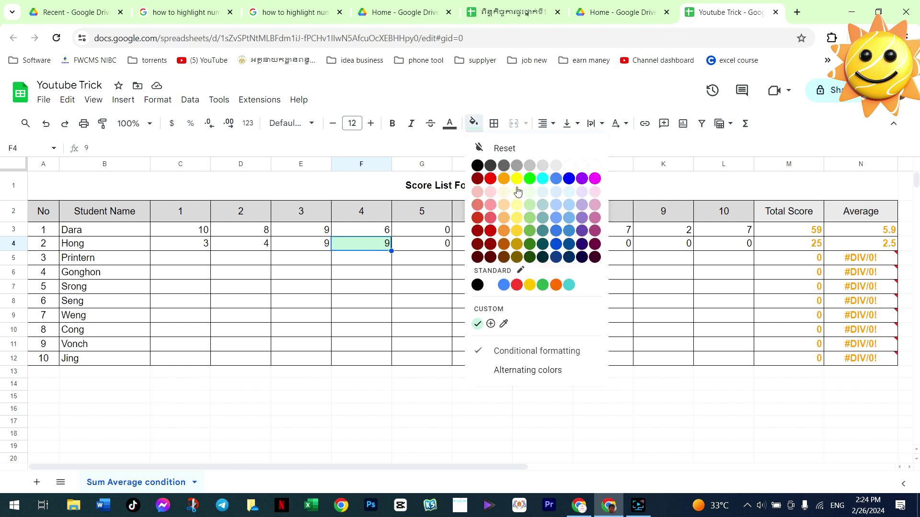
pyautogui.click(504, 149)
pyautogui.click(394, 263)
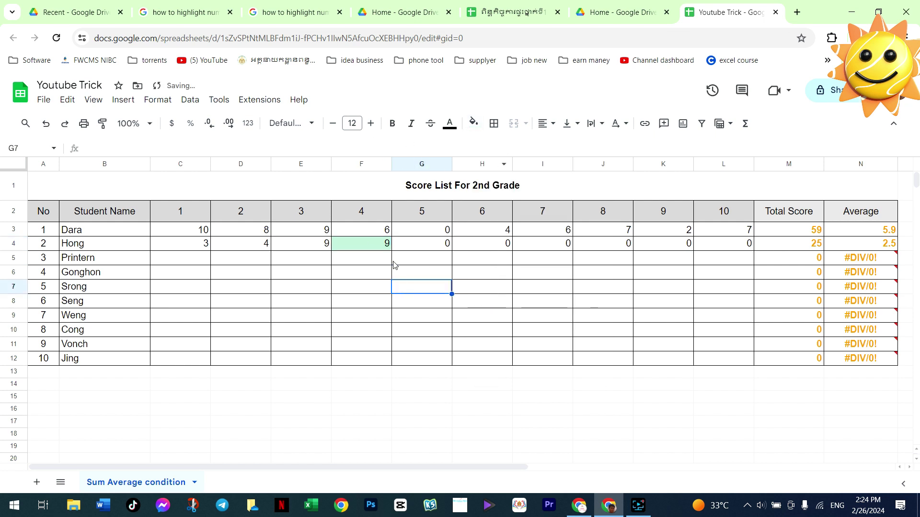
pyautogui.click(382, 245)
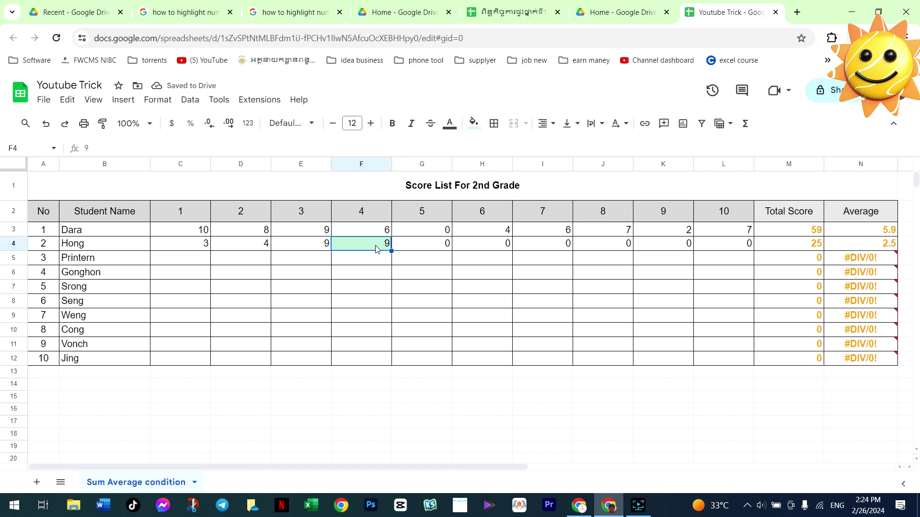
# Step: Enter 7 in F5, 8 in F6 and 5 in E6
pyautogui.click(370, 260)
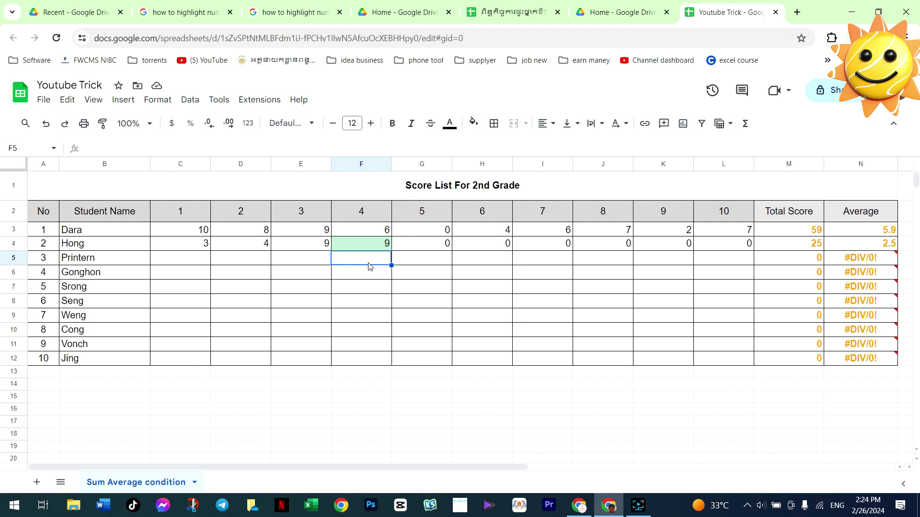
pyautogui.write('7')
pyautogui.click(369, 281)
pyautogui.write('8')
pyautogui.click(443, 288)
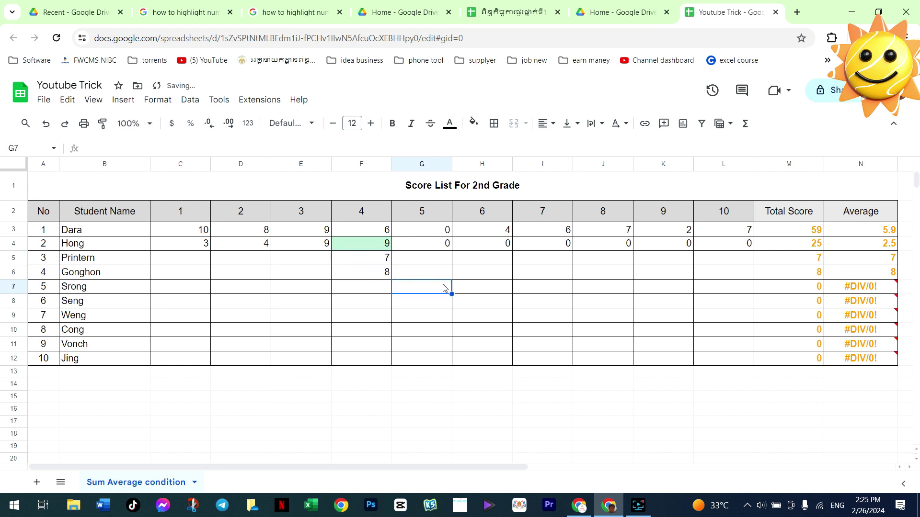
pyautogui.click(285, 278)
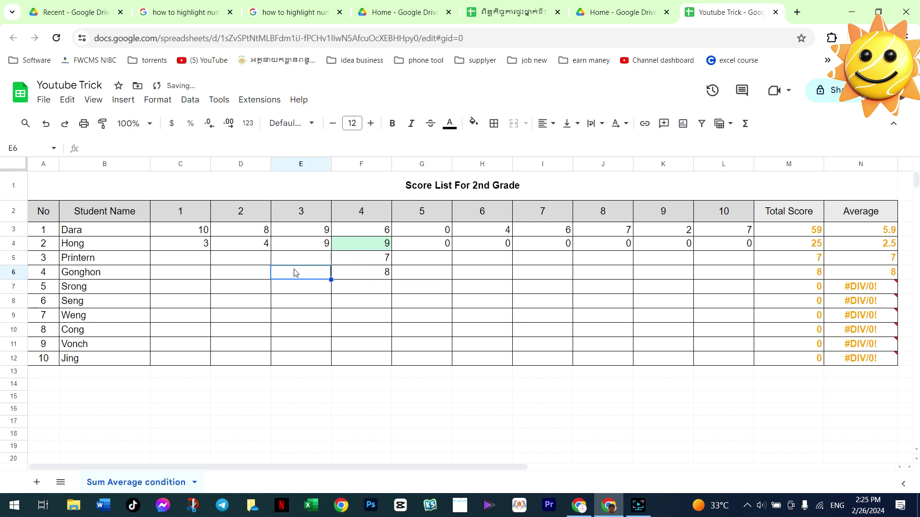
pyautogui.write('5')
pyautogui.press('Return')
# Step: Fill C5:C12 with the alternating 10 and 3 pattern from C3:C4
pyautogui.click(207, 232)
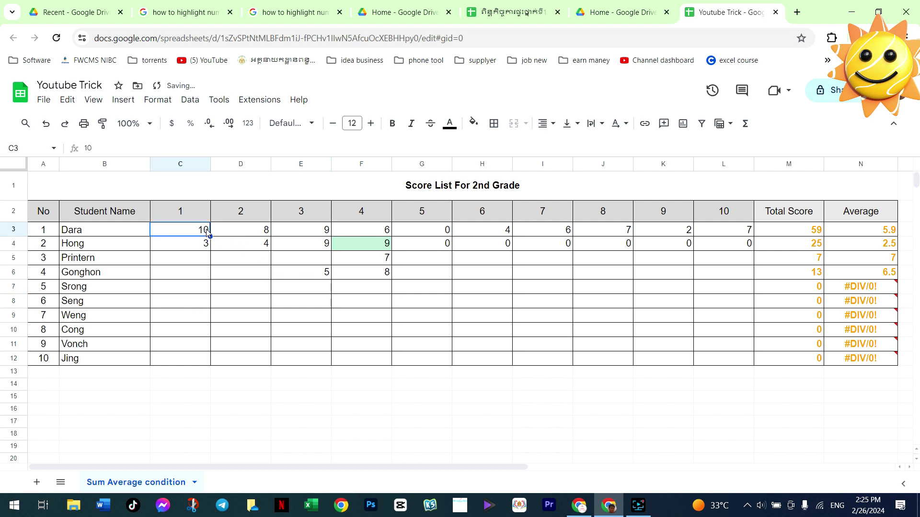
pyautogui.moveTo(207, 236); pyautogui.dragTo(208, 245)
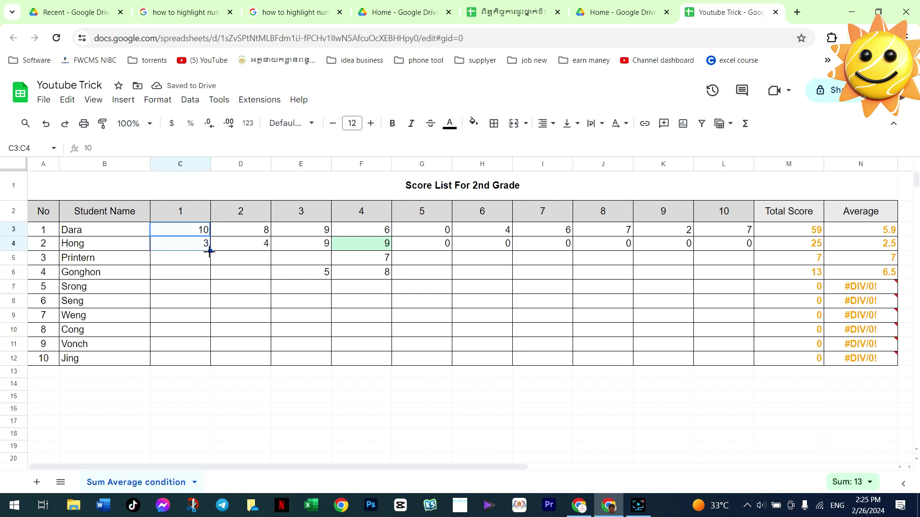
pyautogui.moveTo(210, 250); pyautogui.dragTo(210, 366)
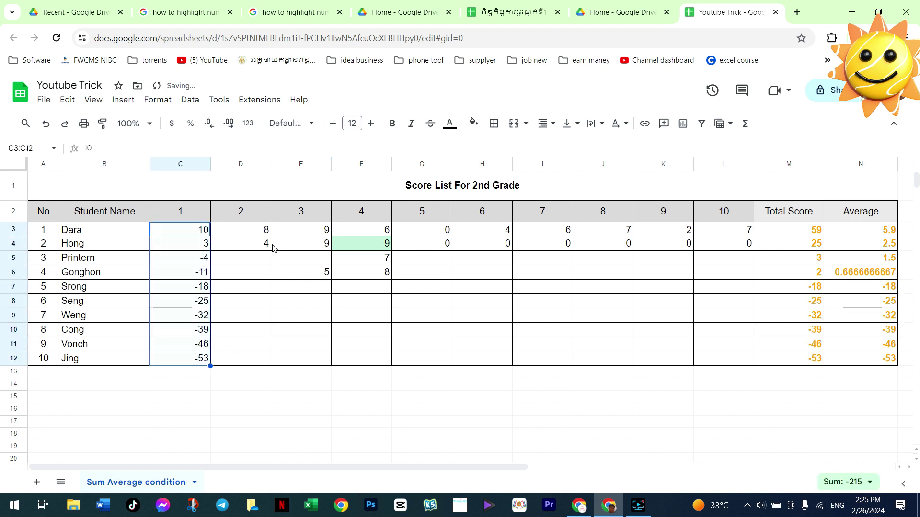
pyautogui.click(203, 259)
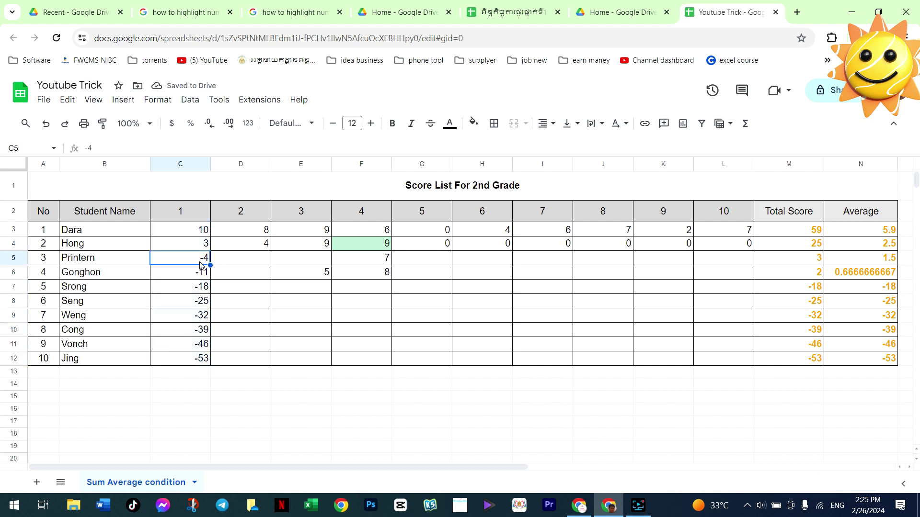
pyautogui.click(201, 235)
pyautogui.moveTo(201, 237); pyautogui.dragTo(217, 360)
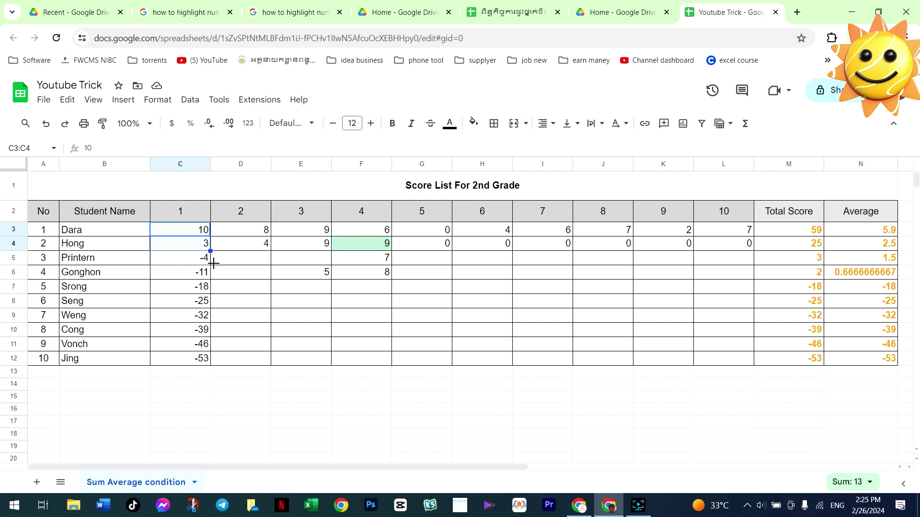
pyautogui.click(241, 317)
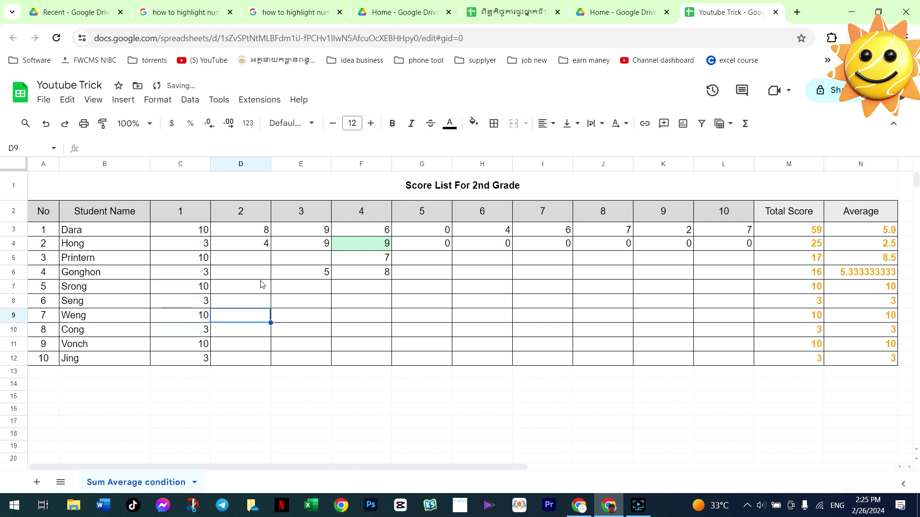
# Step: Fill D5:D12 with alternating 8 and 4, then enter 6 in E5
pyautogui.moveTo(263, 242)
pyautogui.mouseDown()
pyautogui.moveTo(266, 233)
pyautogui.moveTo(269, 365)
pyautogui.mouseUp()
pyautogui.click(301, 316)
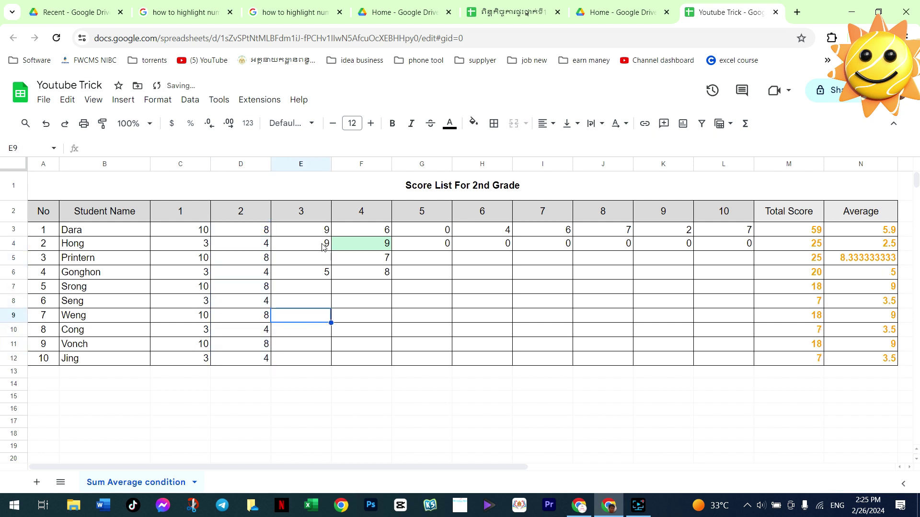
pyautogui.click(322, 247)
pyautogui.click(319, 261)
pyautogui.write('6')
pyautogui.press('Return')
# Step: Commit 6 in E5 and fill the column E and F score patterns down to row 12
pyautogui.press('Right')
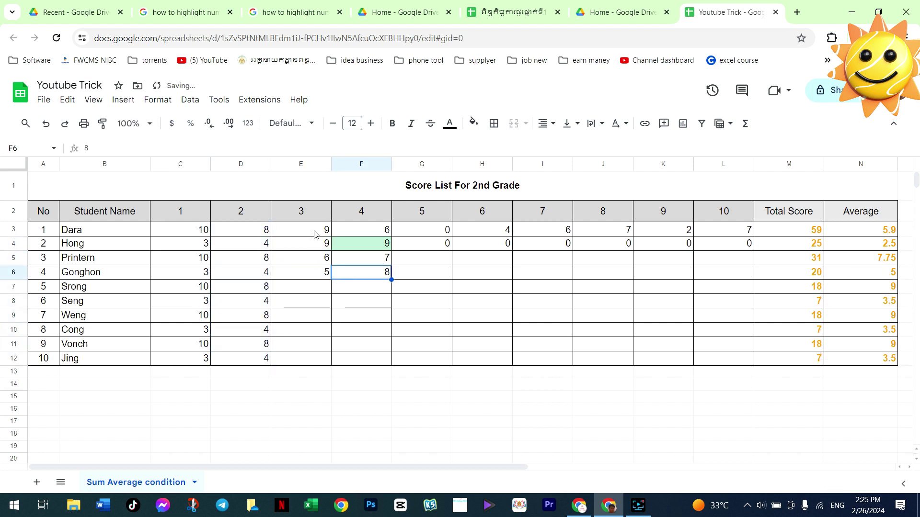
pyautogui.moveTo(315, 234); pyautogui.dragTo(317, 274)
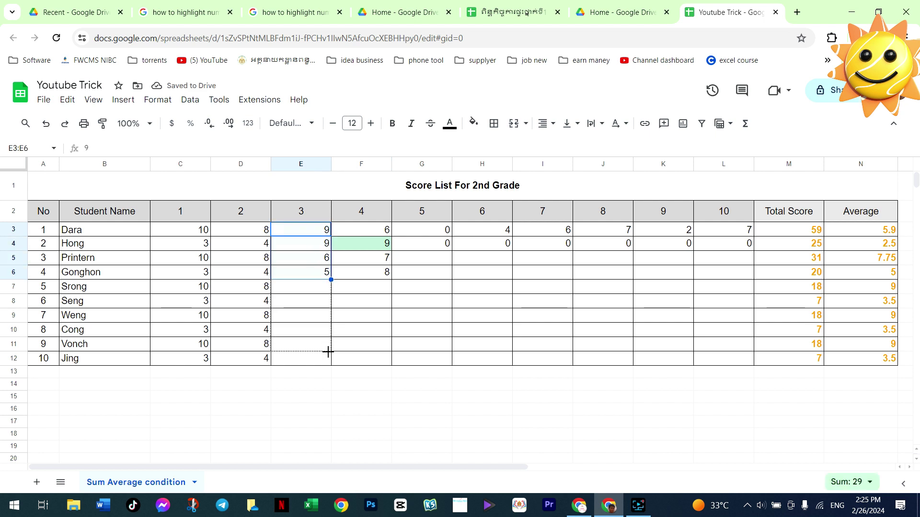
pyautogui.moveTo(331, 279); pyautogui.dragTo(329, 360)
pyautogui.click(364, 272)
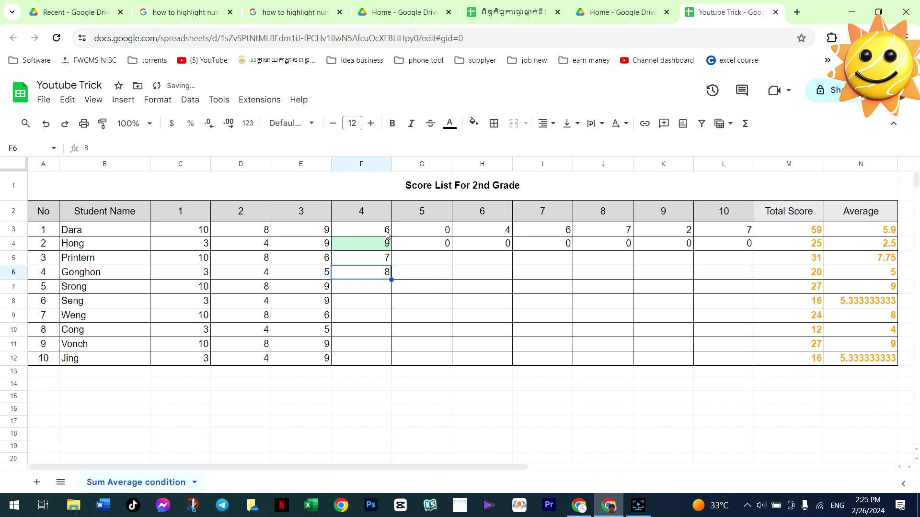
pyautogui.moveTo(387, 232); pyautogui.dragTo(395, 362)
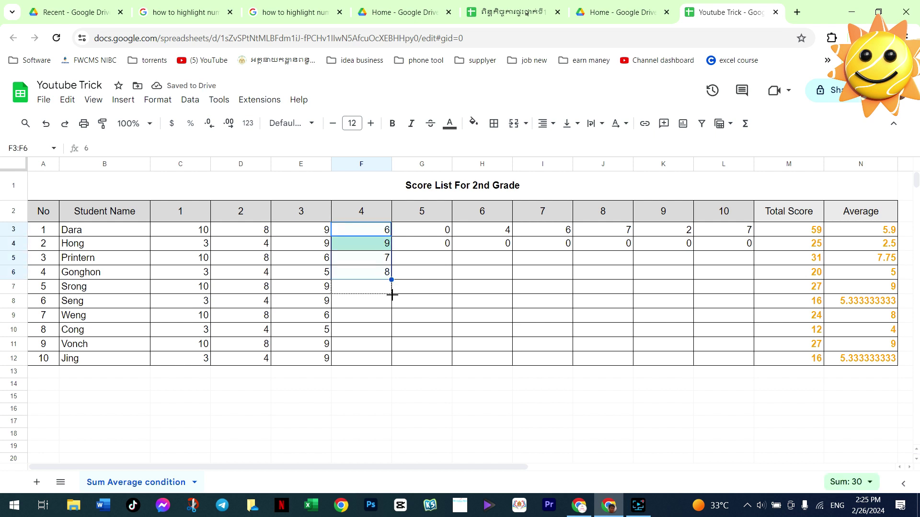
# Step: Enter 6 in G5 and 7 in G3, then fill column G down to row 12
pyautogui.click(439, 259)
pyautogui.write('6')
pyautogui.press('Return')
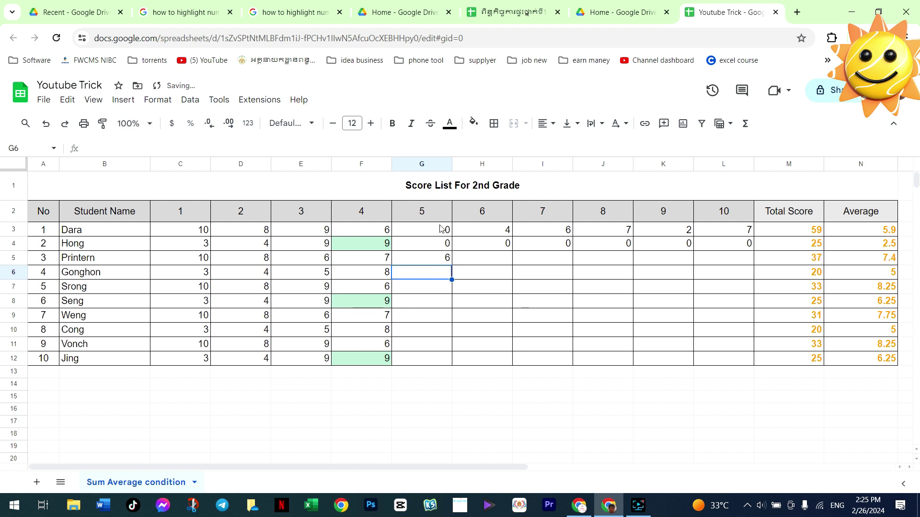
pyautogui.click(440, 229)
pyautogui.write('7')
pyautogui.click(480, 262)
pyautogui.moveTo(440, 229); pyautogui.dragTo(455, 364)
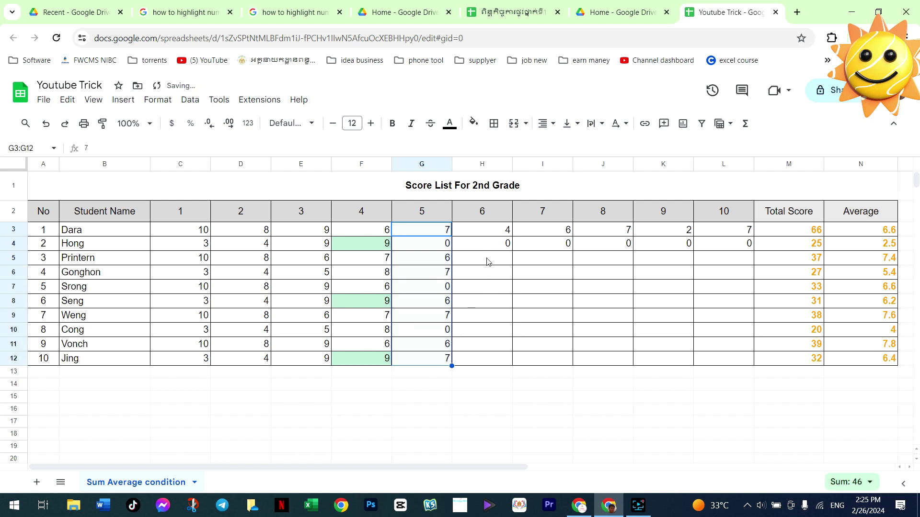
# Step: Fill column H's 4-and-0 pattern down, then enter 8 in I5 and fill column I down
pyautogui.click(502, 232)
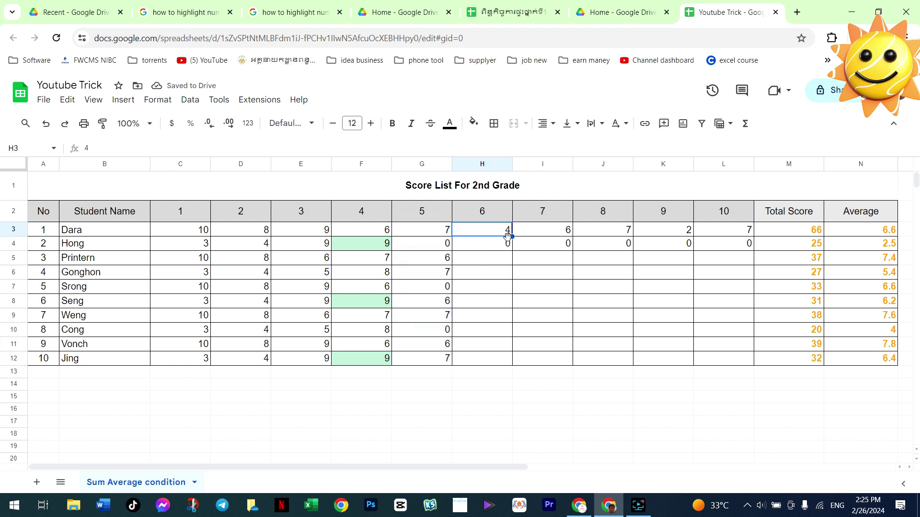
pyautogui.moveTo(504, 234); pyautogui.dragTo(509, 360)
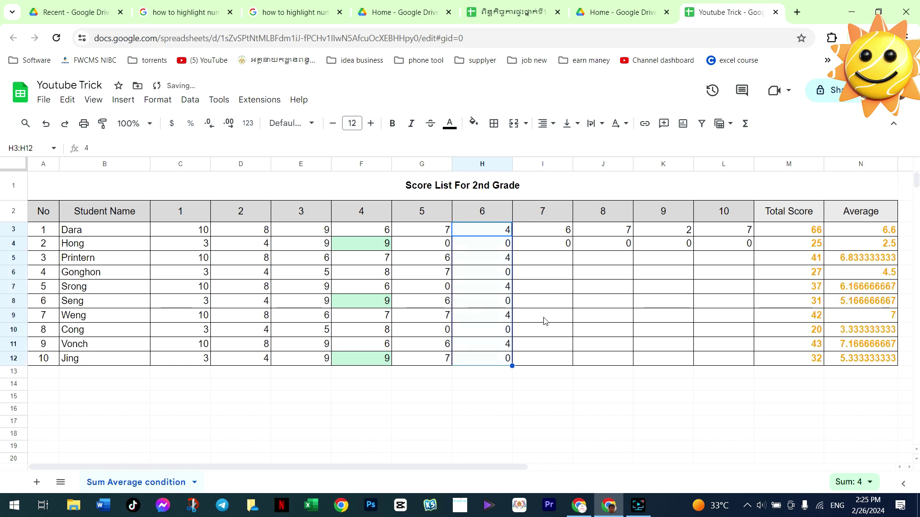
pyautogui.click(567, 232)
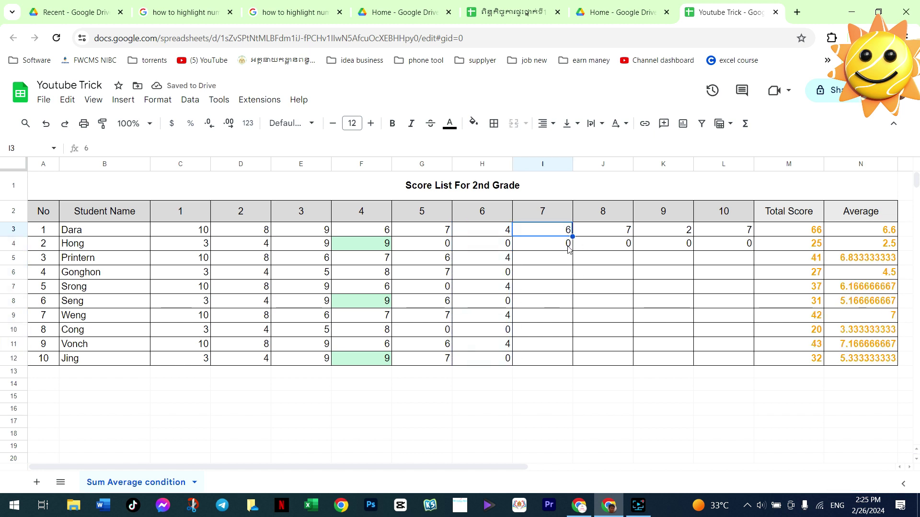
pyautogui.click(558, 258)
pyautogui.write('8')
pyautogui.press('Return')
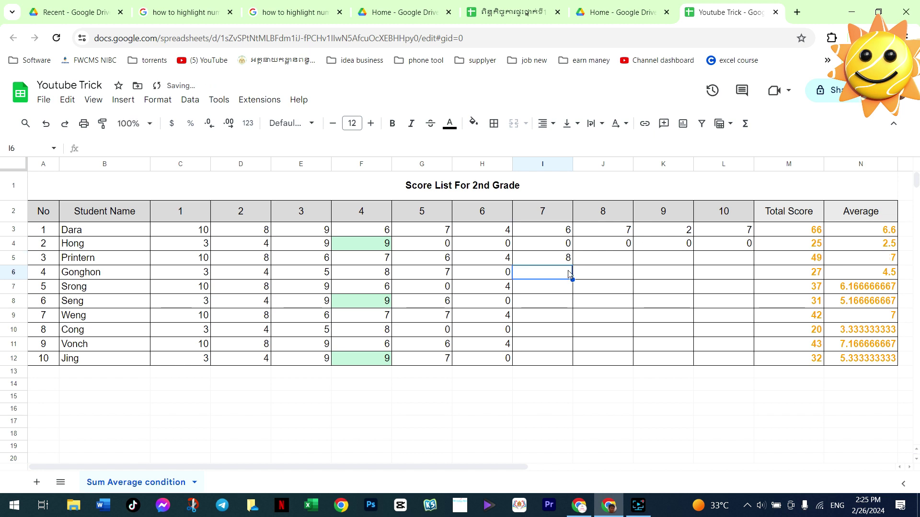
pyautogui.moveTo(557, 234)
pyautogui.mouseDown()
pyautogui.moveTo(568, 258)
pyautogui.moveTo(567, 363)
pyautogui.mouseUp()
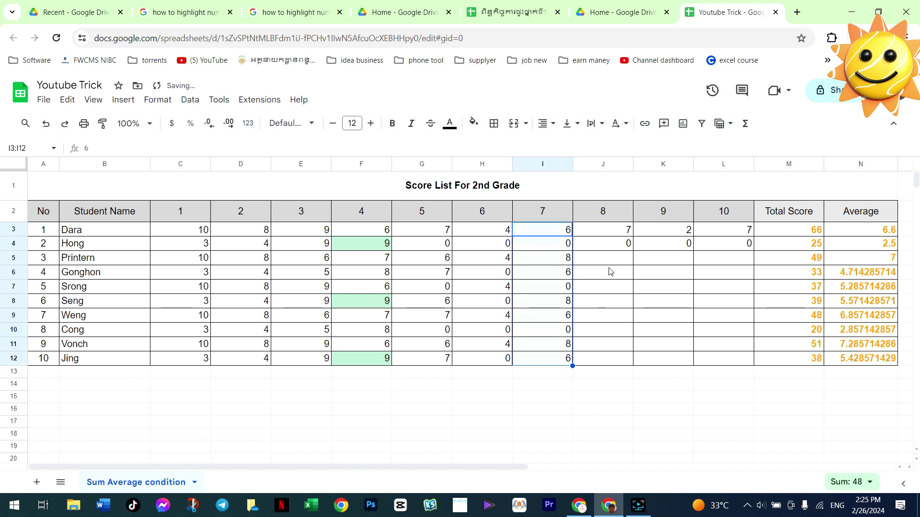
# Step: Enter 8 in J5 and fill column J's 7, 0, 8 pattern down to row 12
pyautogui.click(619, 233)
pyautogui.click(620, 262)
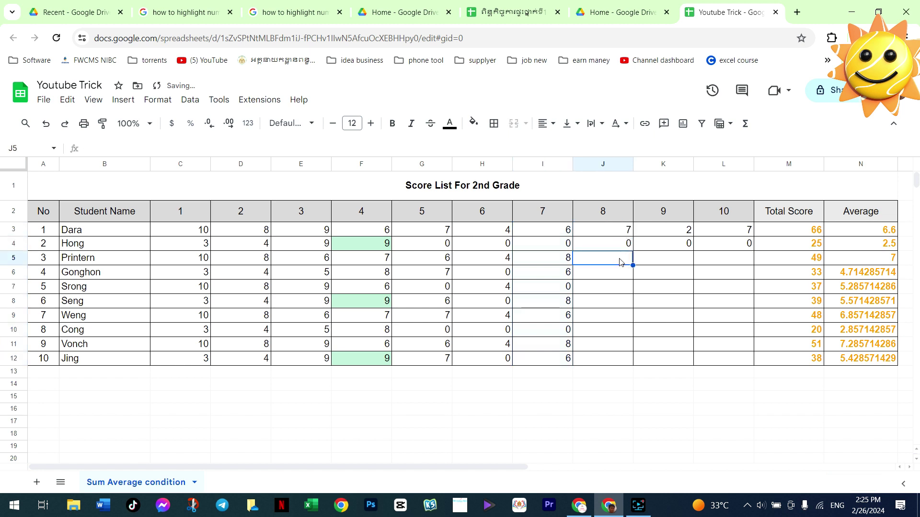
pyautogui.write('8')
pyautogui.press('Return')
pyautogui.moveTo(622, 234); pyautogui.dragTo(637, 360)
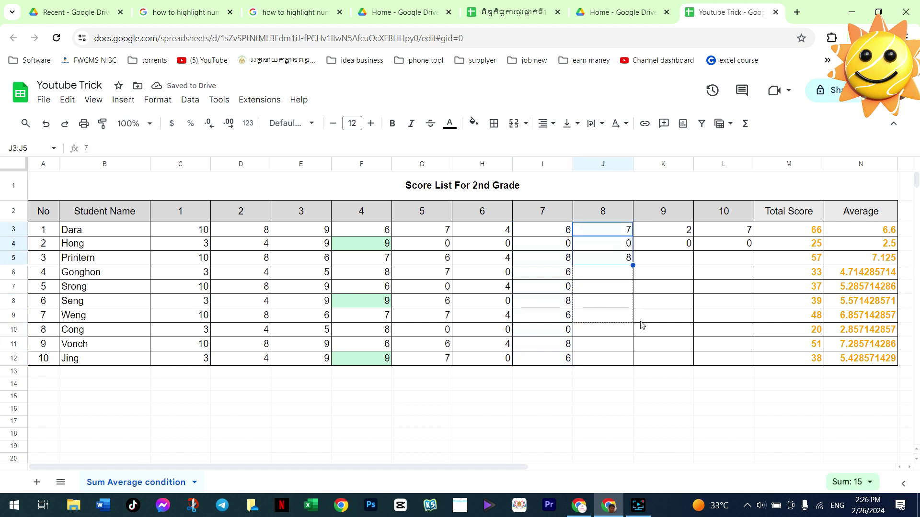
# Step: Type the missing column K scores 0, 9, 8, 8 and 5, including Srong's 5
pyautogui.click(676, 267)
pyautogui.write('0')
pyautogui.press('Return')
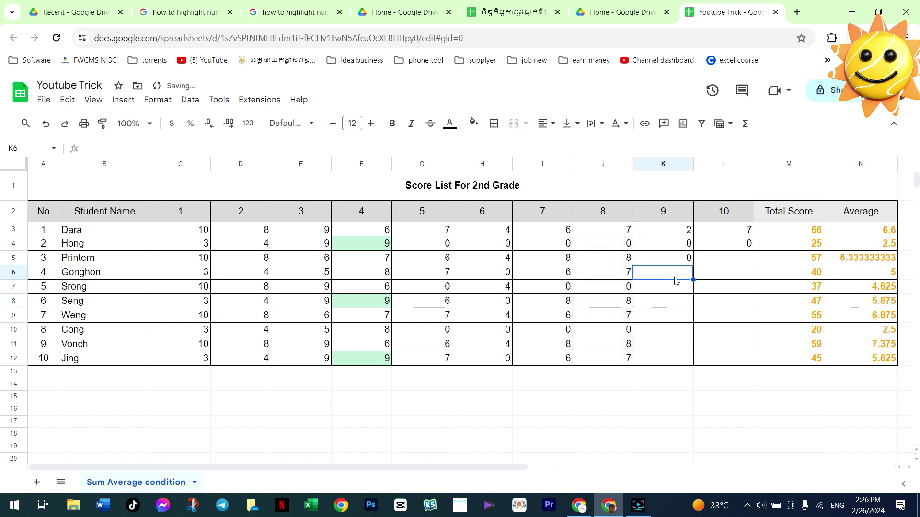
pyautogui.write('9')
pyautogui.press('Return')
pyautogui.press('Return')
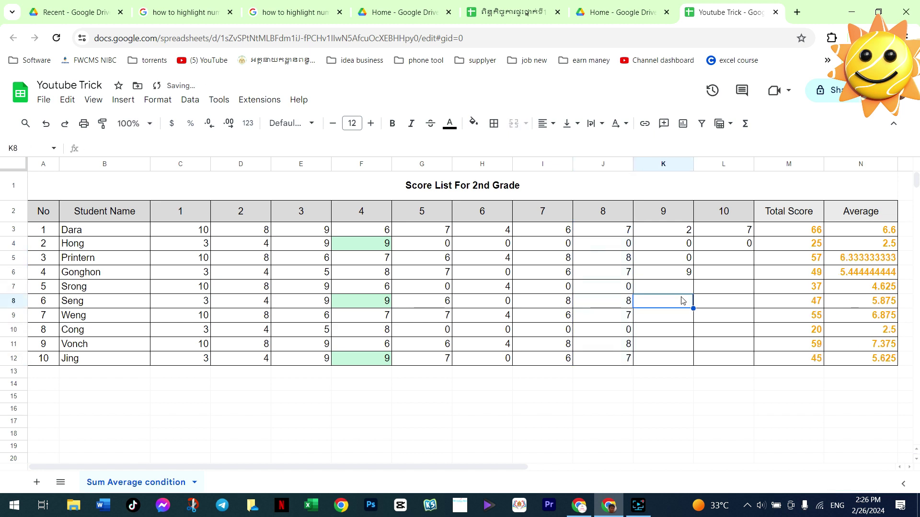
pyautogui.write('8')
pyautogui.press('Return')
pyautogui.write('8')
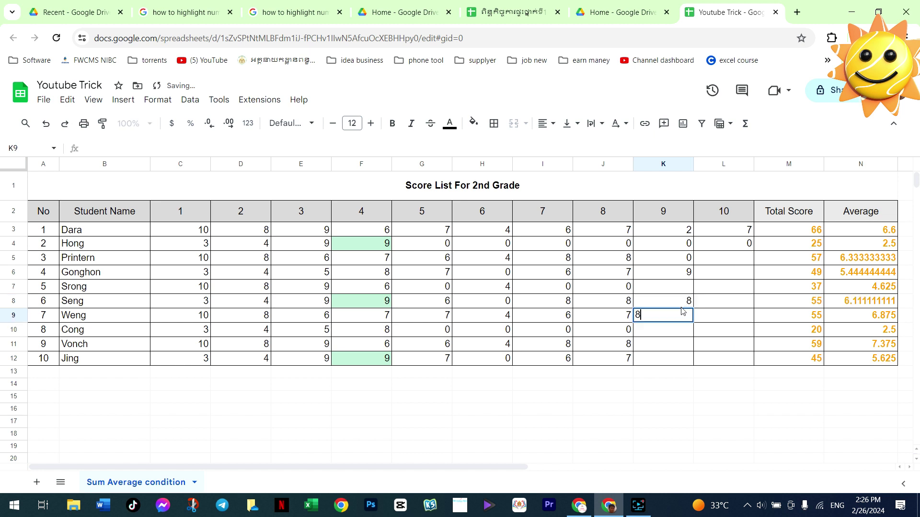
pyautogui.click(676, 292)
pyautogui.write('5')
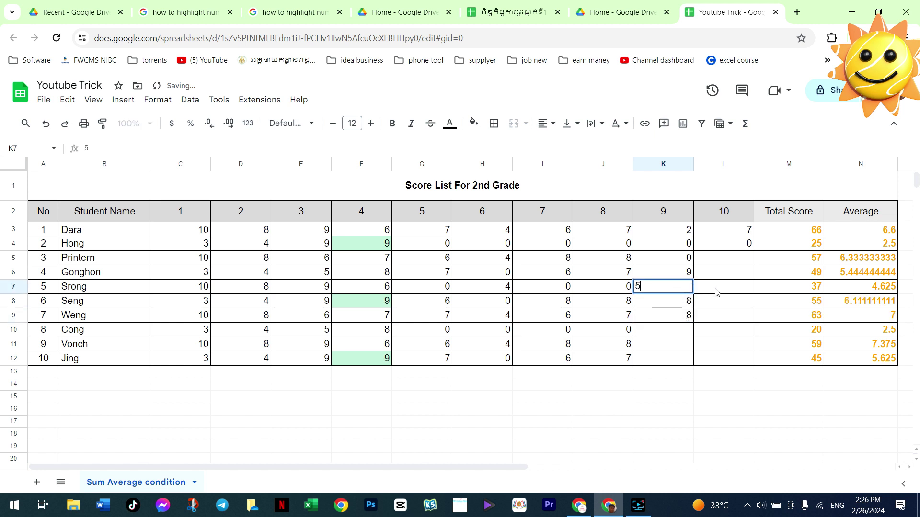
pyautogui.click(718, 293)
# Step: Enter 4 for Printern in column L, then fill L3:L5 and K6:K8 down to row 12
pyautogui.click(725, 263)
pyautogui.write('4')
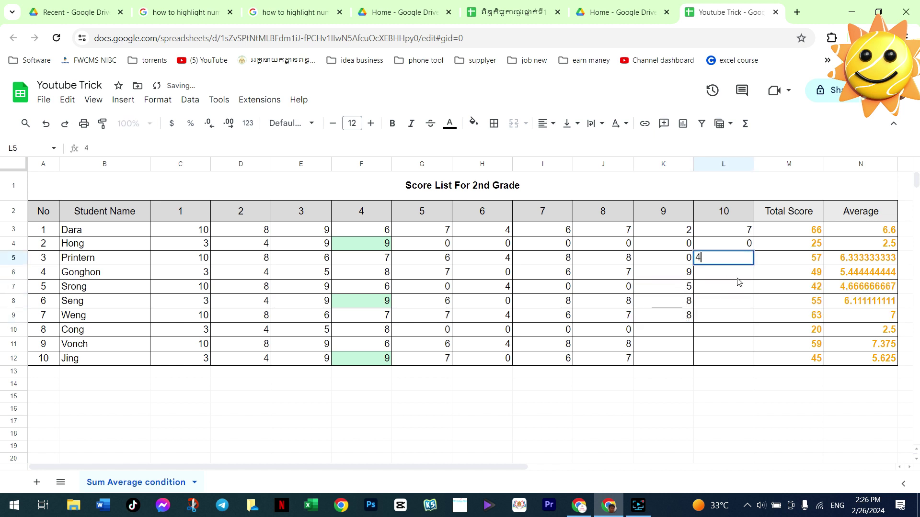
pyautogui.press('Return')
pyautogui.click(739, 235)
pyautogui.moveTo(736, 246); pyautogui.dragTo(750, 273)
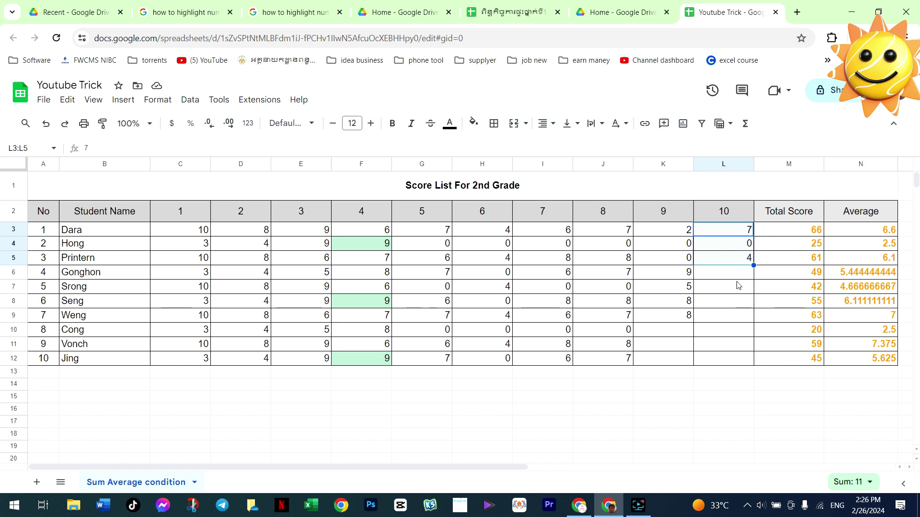
pyautogui.moveTo(752, 265); pyautogui.dragTo(729, 366)
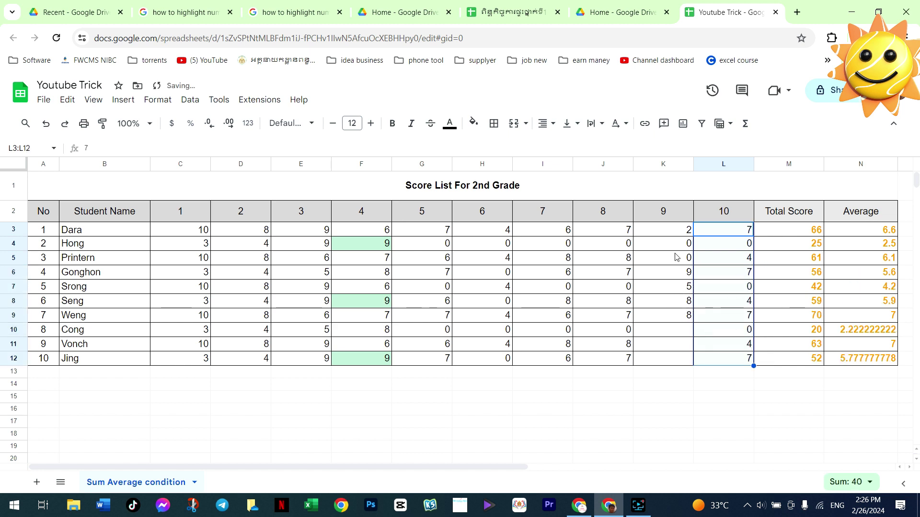
pyautogui.moveTo(678, 272); pyautogui.dragTo(693, 364)
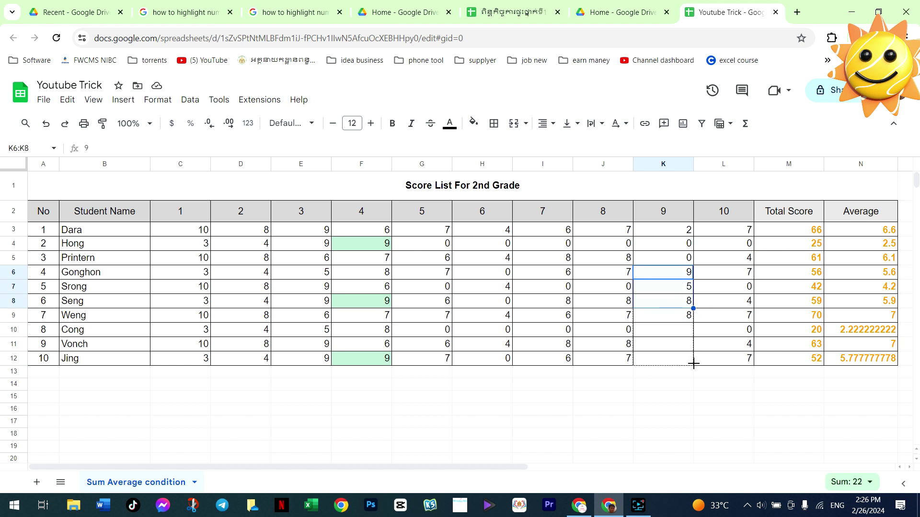
pyautogui.click(726, 348)
# Step: Review the average formulas and the green-highlighted column F scores from Hong to Jing
pyautogui.press('Right')
pyautogui.press('Right')
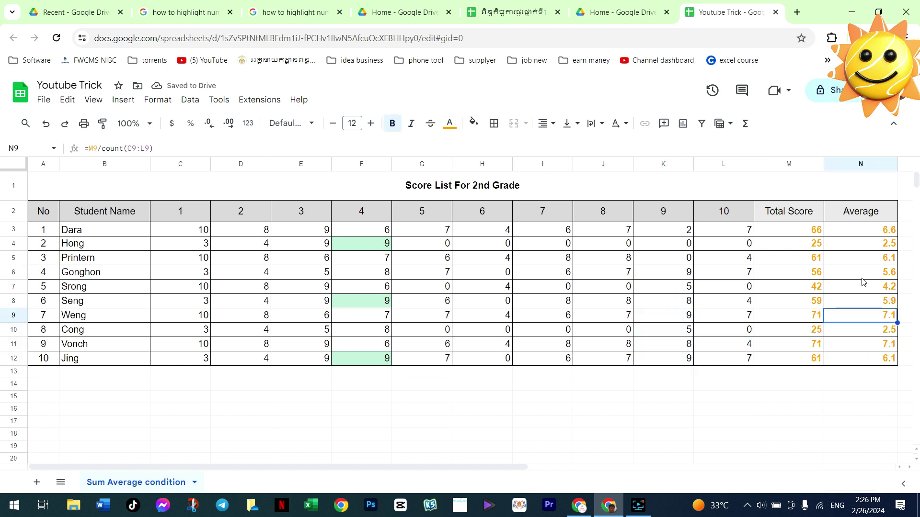
pyautogui.click(886, 233)
pyautogui.press('Down')
pyautogui.press('Down')
pyautogui.press('Down')
pyautogui.press('Down')
pyautogui.press('Down')
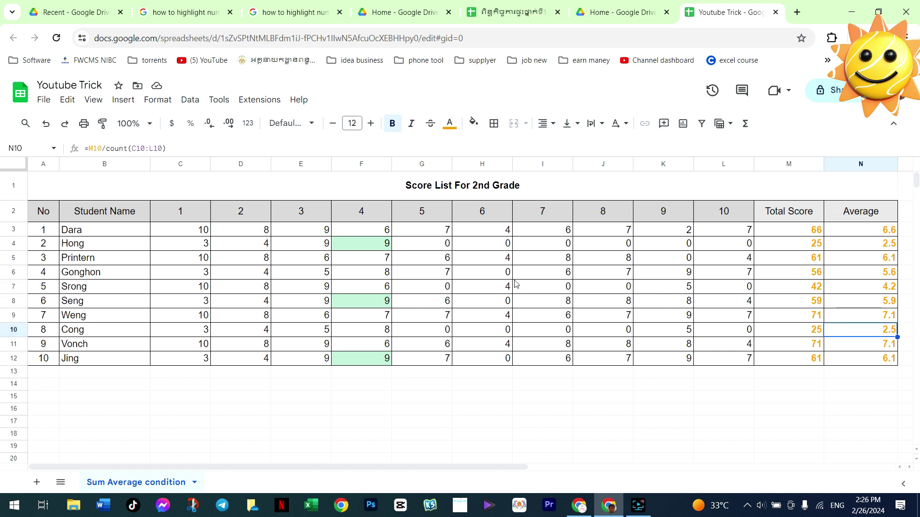
pyautogui.click(488, 285)
pyautogui.click(354, 242)
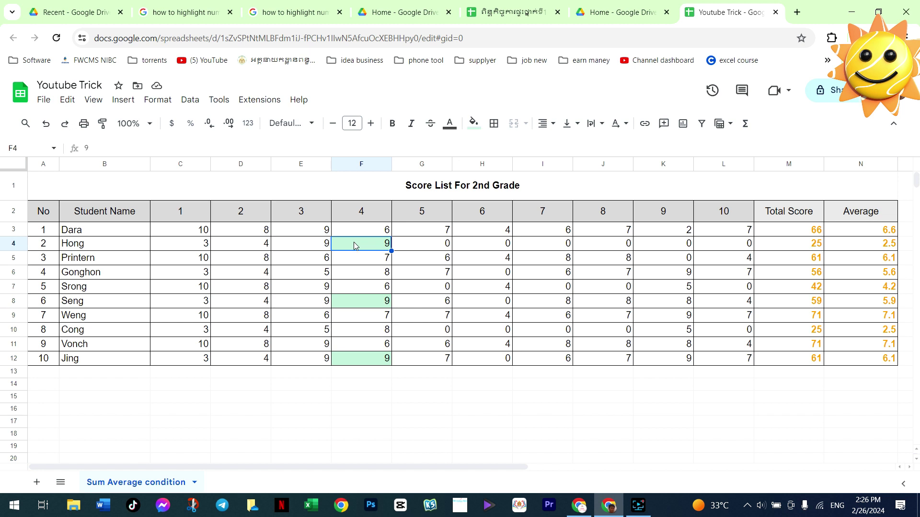
pyautogui.moveTo(381, 245); pyautogui.dragTo(373, 358)
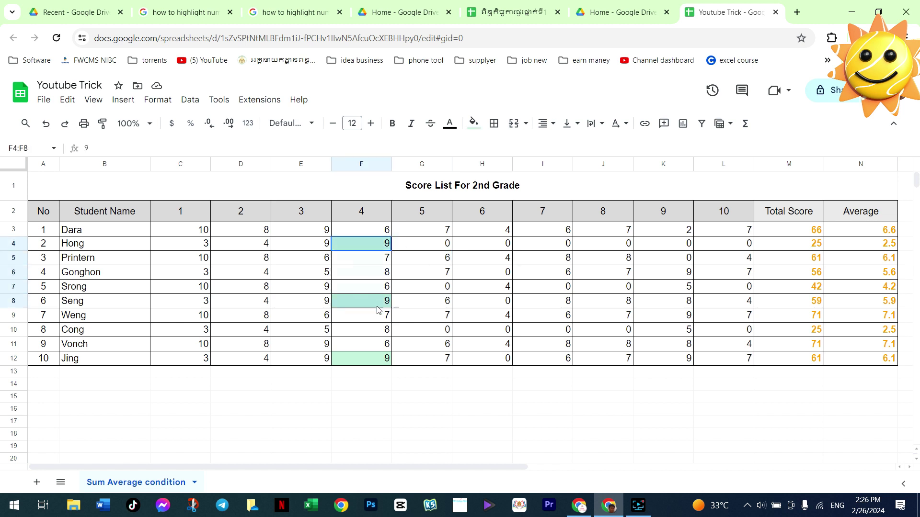
pyautogui.click(590, 303)
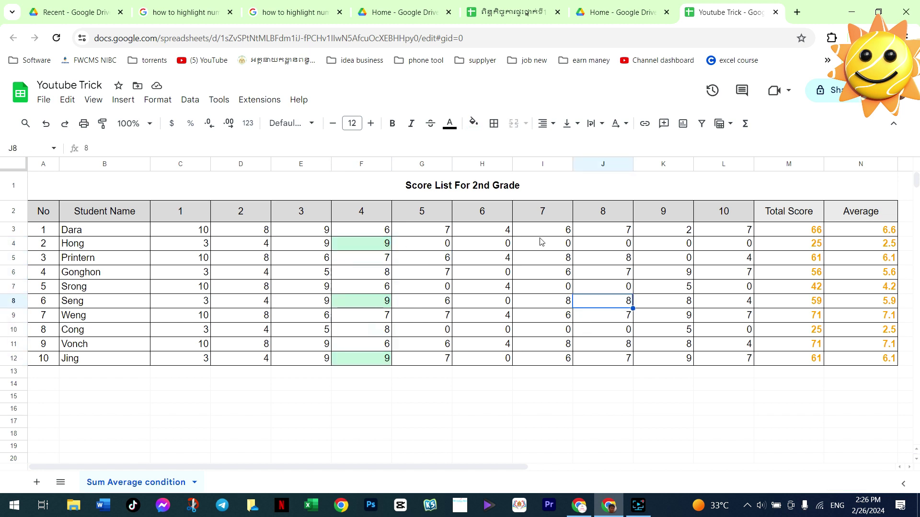
pyautogui.click(598, 238)
pyautogui.click(422, 218)
pyautogui.click(379, 233)
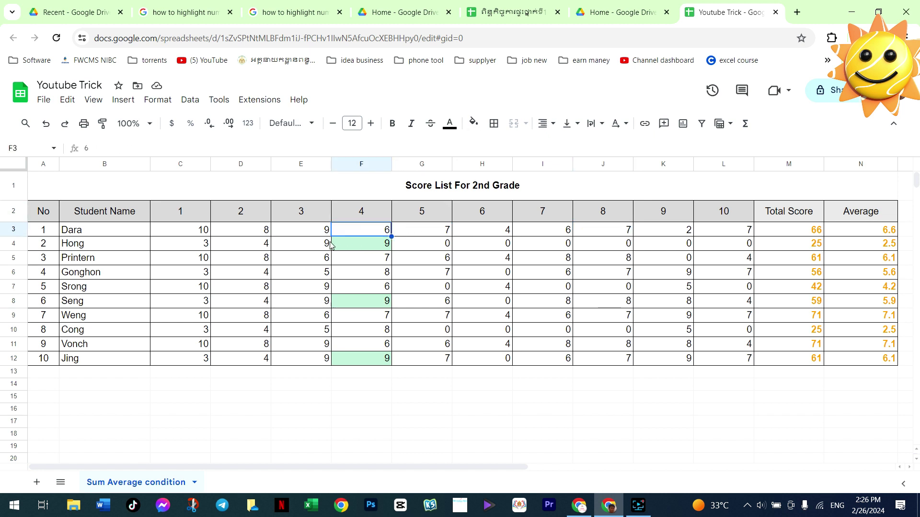
pyautogui.press('Left')
pyautogui.moveTo(360, 247); pyautogui.dragTo(357, 363)
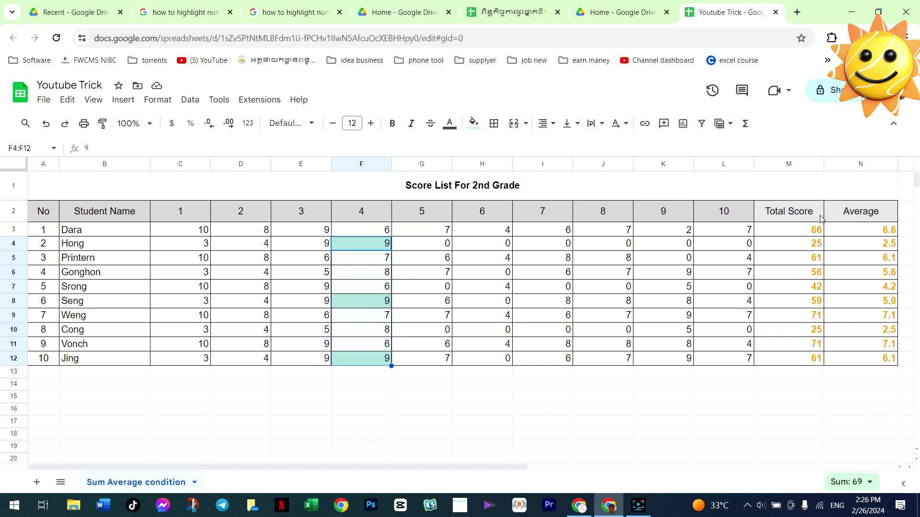
# Step: Centre the Total Score and Average values in M3:N12
pyautogui.moveTo(801, 231); pyautogui.dragTo(860, 361)
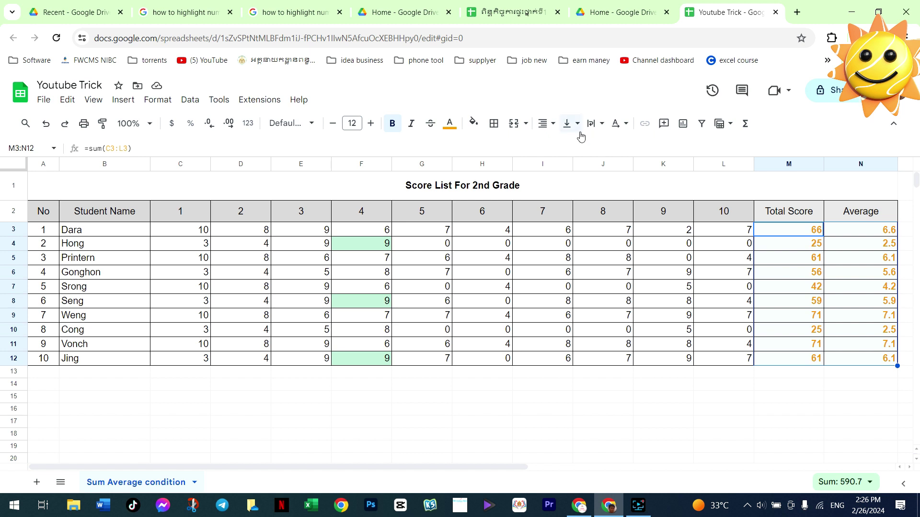
pyautogui.click(549, 124)
pyautogui.click(568, 149)
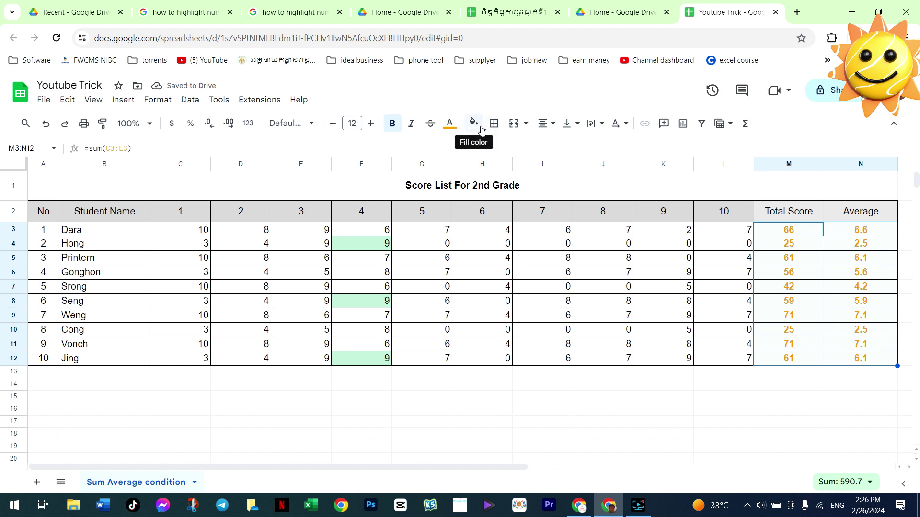
pyautogui.click(791, 328)
pyautogui.click(843, 245)
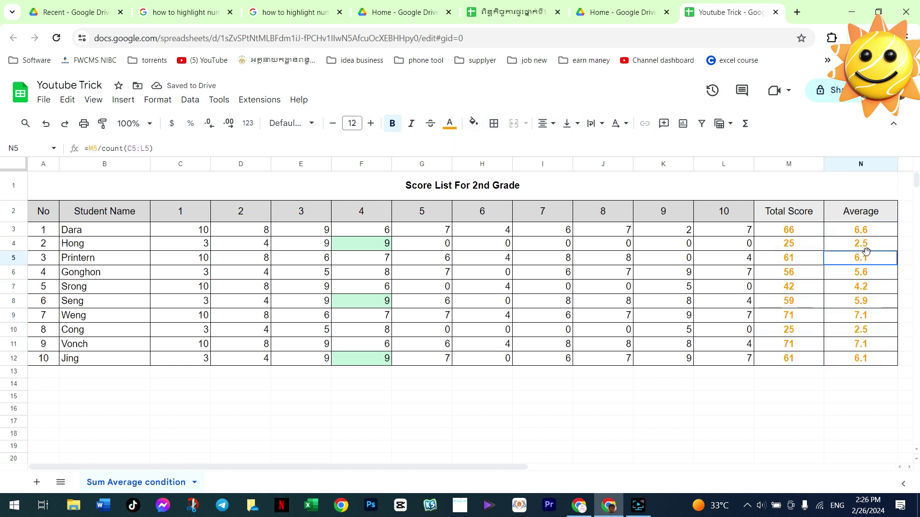
pyautogui.click(821, 247)
pyautogui.click(860, 287)
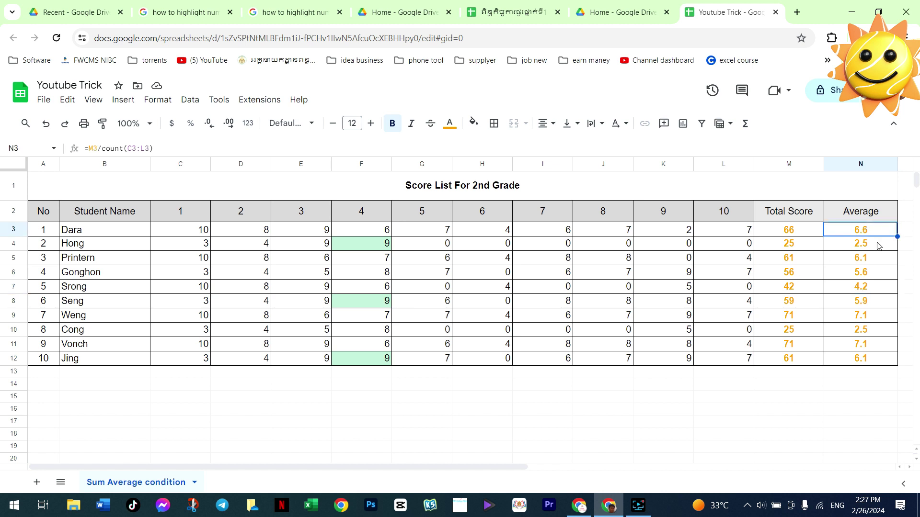
# Step: Show the averages in N3:N12 with two decimal places, e.g. 6.60 for Dara
pyautogui.moveTo(860, 231); pyautogui.dragTo(871, 362)
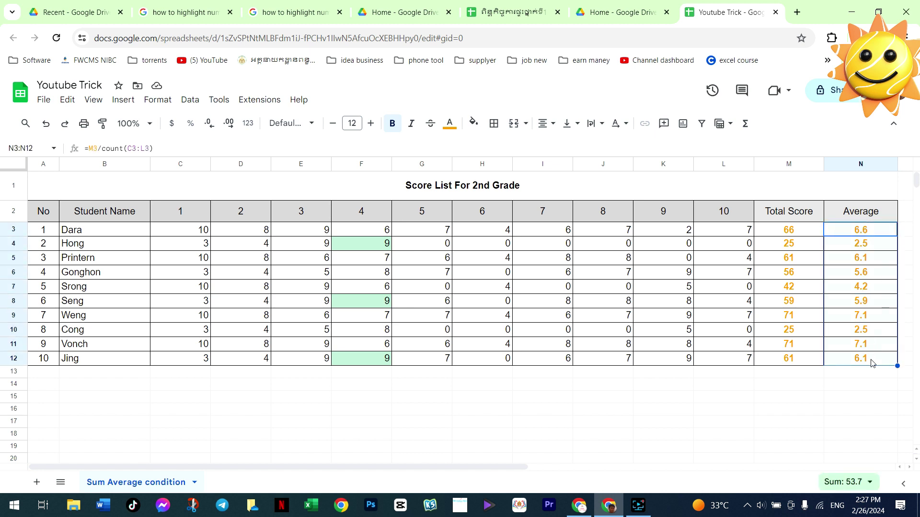
pyautogui.click(226, 125)
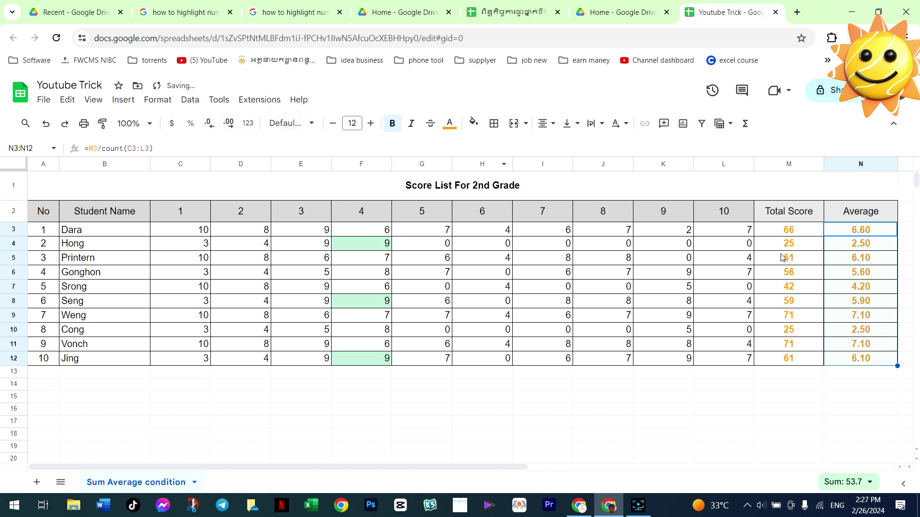
pyautogui.click(882, 324)
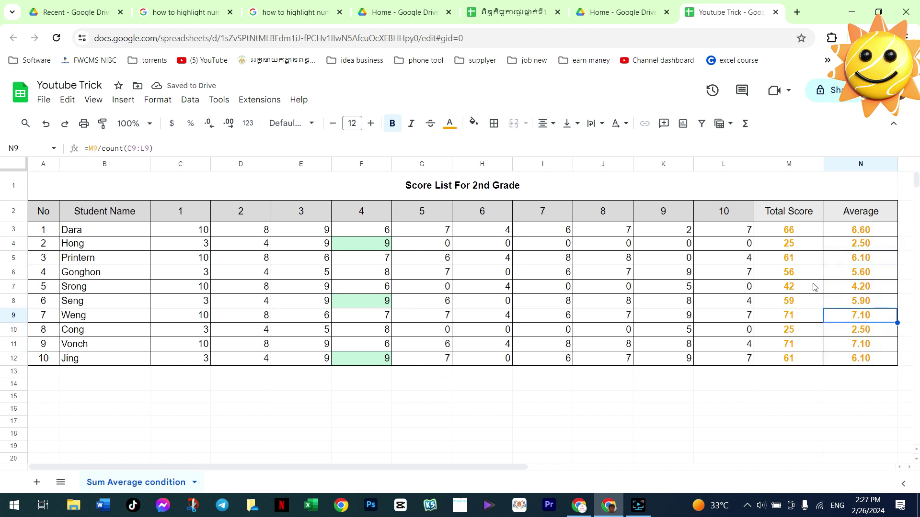
pyautogui.click(858, 248)
pyautogui.click(858, 287)
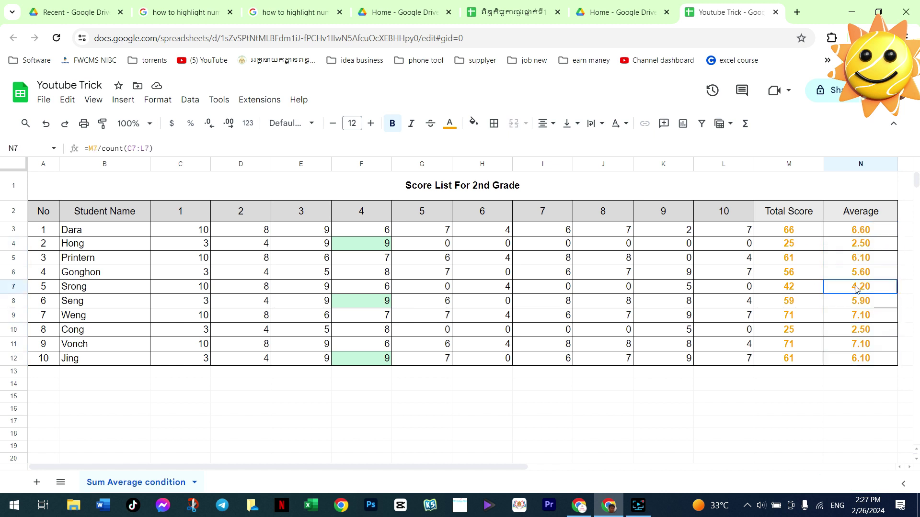
pyautogui.click(856, 303)
pyautogui.click(860, 245)
pyautogui.click(864, 230)
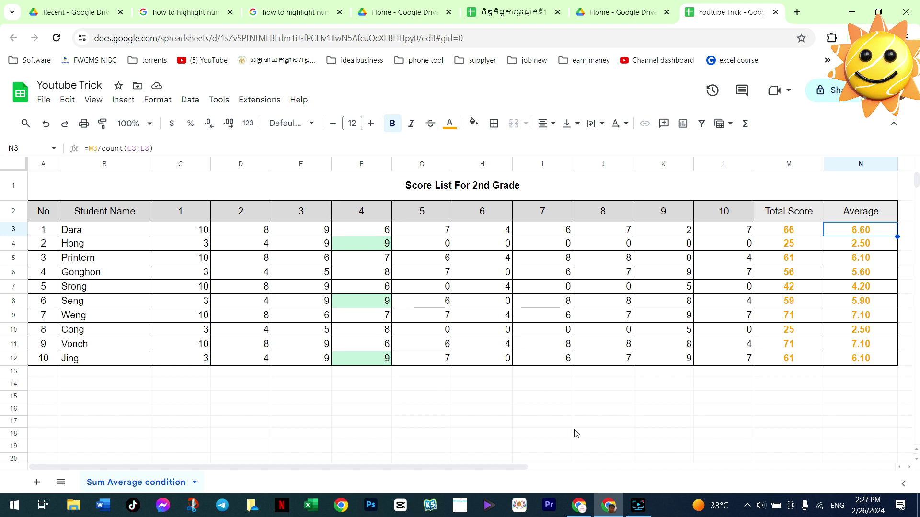
# Step: Delete the conditional rule highlighting column F's 9s in green and close the rules panel
pyautogui.click(562, 336)
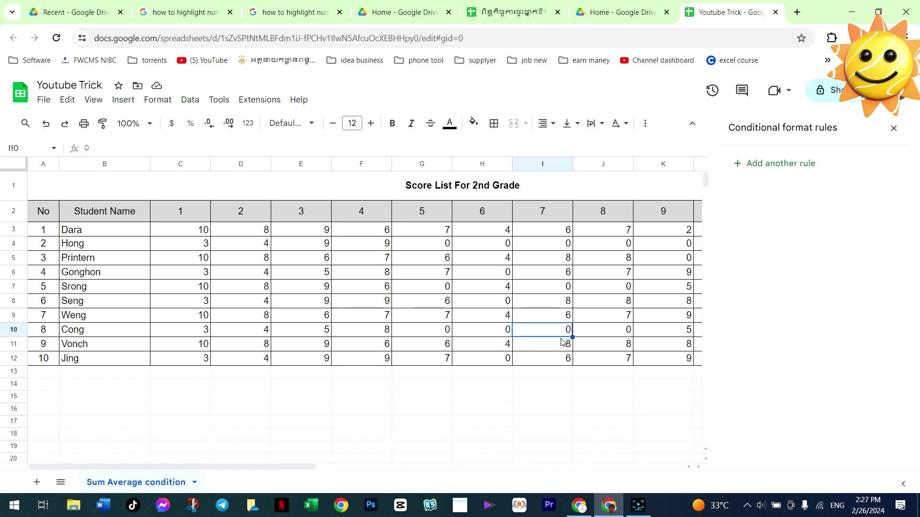
pyautogui.click(427, 314)
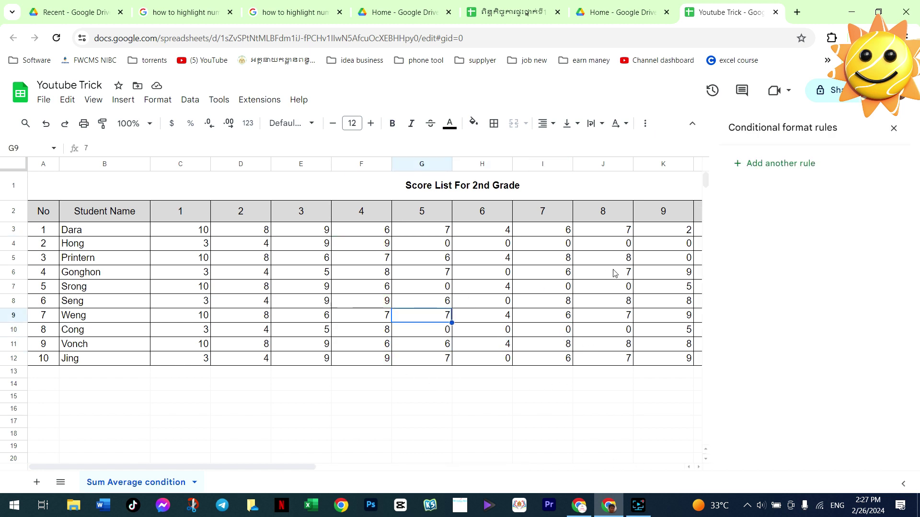
pyautogui.click(902, 132)
pyautogui.click(724, 315)
pyautogui.click(723, 287)
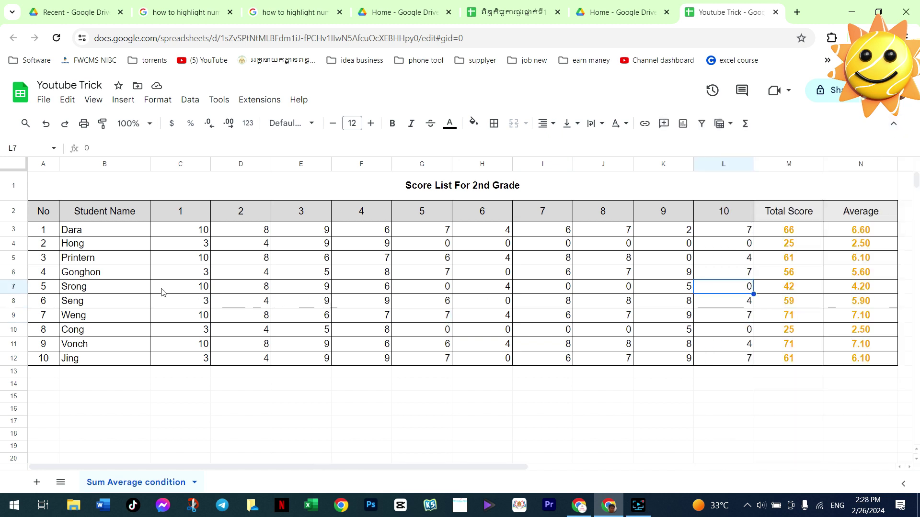
pyautogui.click(642, 381)
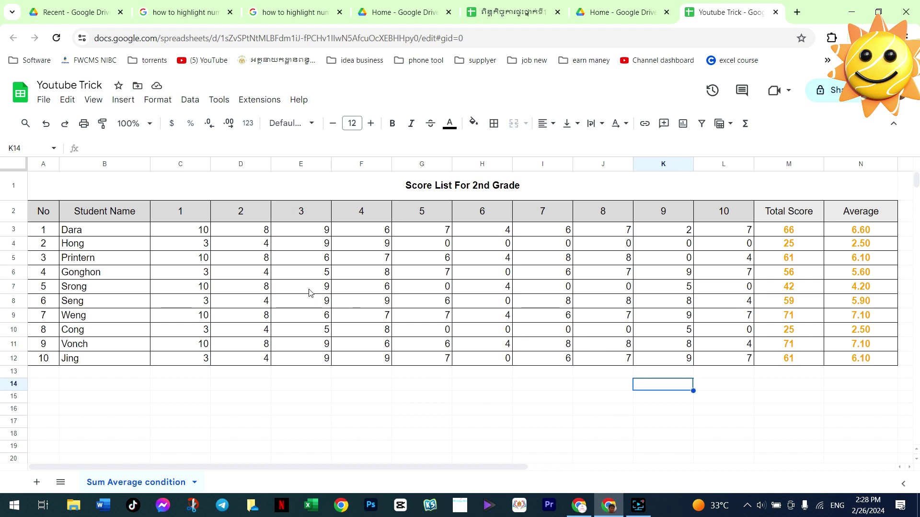
# Step: Select the scores C3:L12 and start a conditional rule with the Less than condition
pyautogui.moveTo(186, 233)
pyautogui.mouseDown()
pyautogui.moveTo(728, 347)
pyautogui.moveTo(726, 363)
pyautogui.mouseUp()
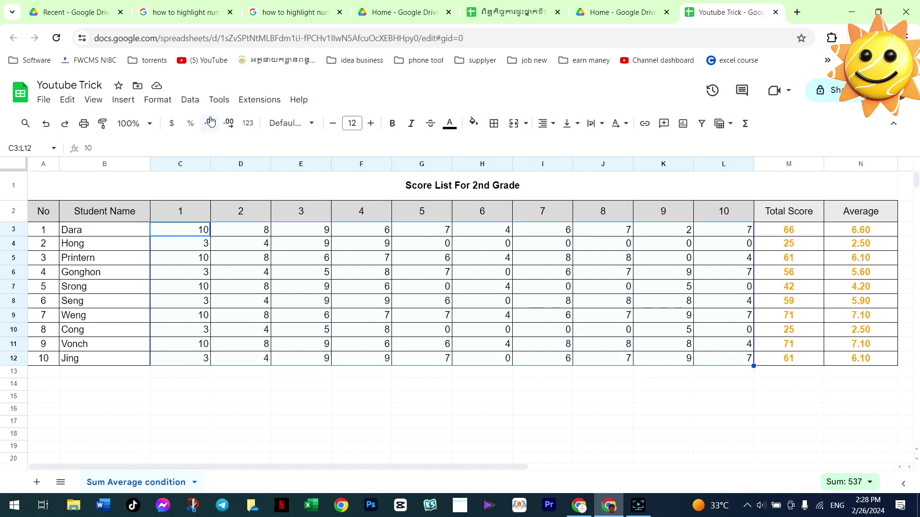
pyautogui.click(163, 103)
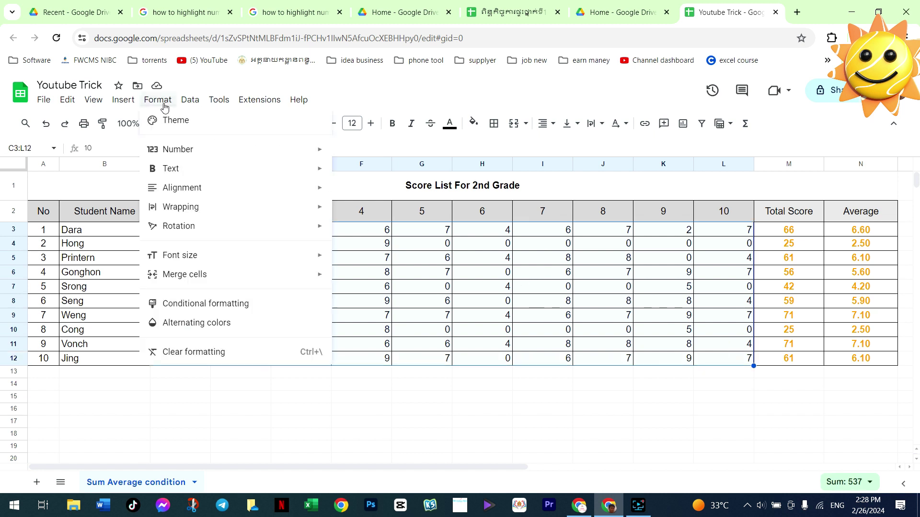
pyautogui.click(201, 306)
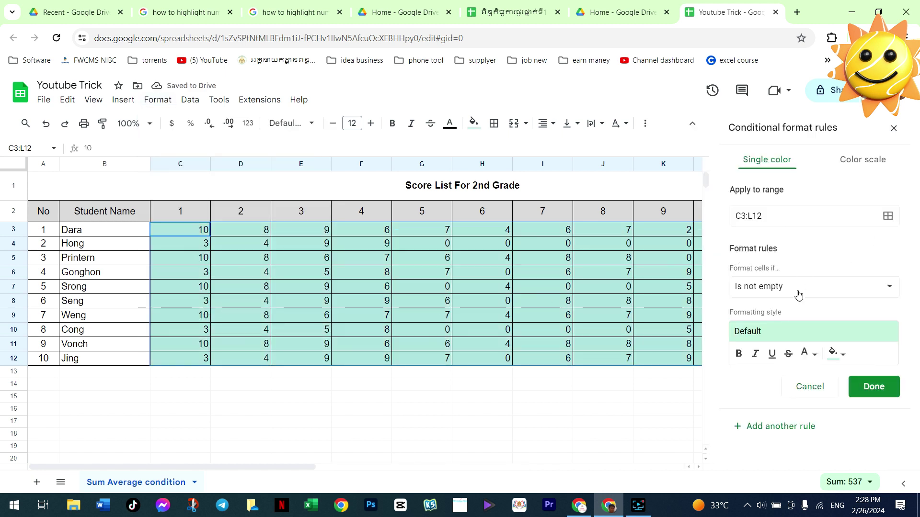
pyautogui.click(815, 292)
pyautogui.moveTo(848, 301); pyautogui.dragTo(845, 355)
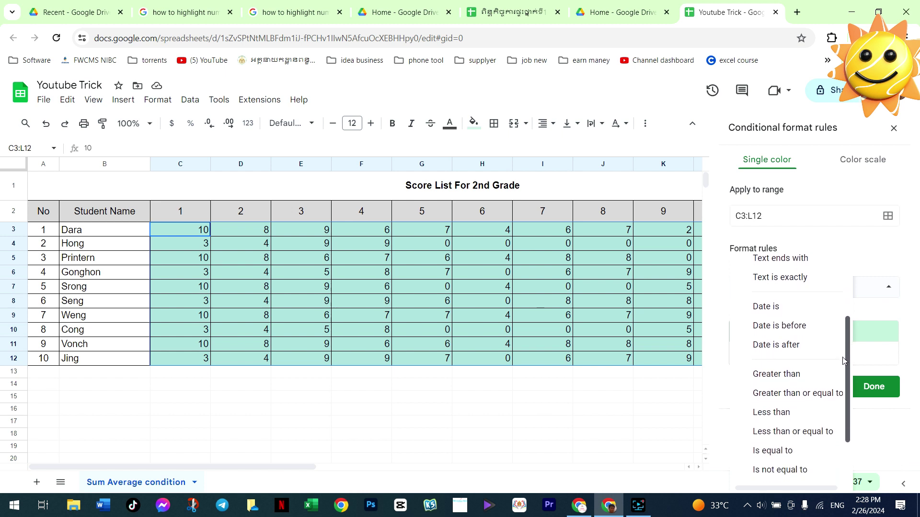
pyautogui.click(788, 421)
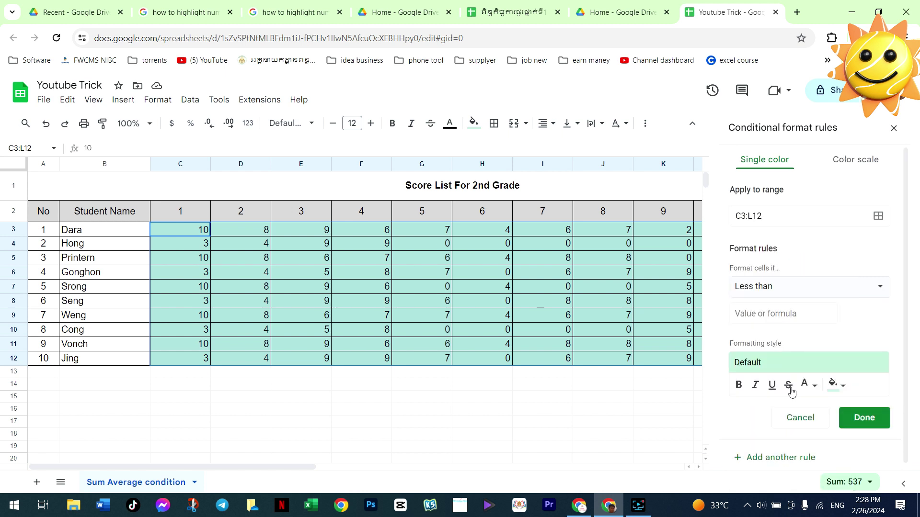
# Step: Set the rule's value to 4.99 with red text on a light green fill
pyautogui.click(799, 316)
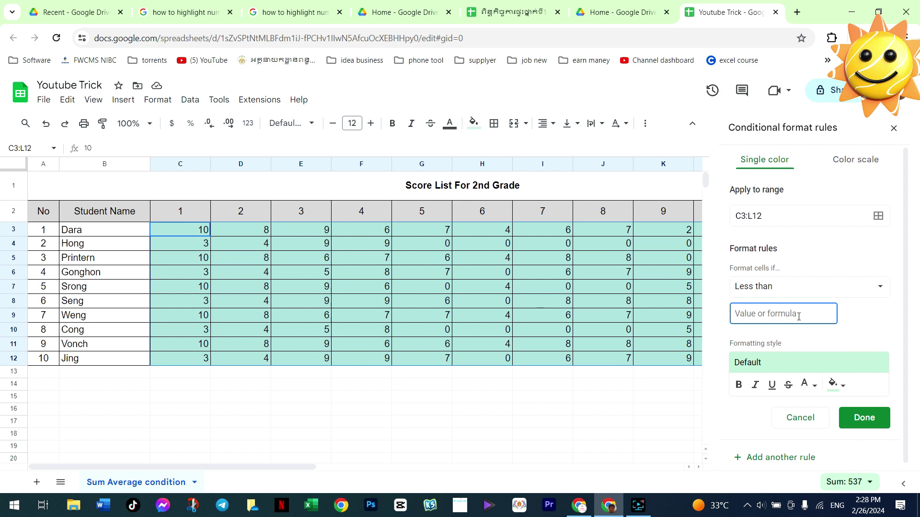
pyautogui.write('4.99')
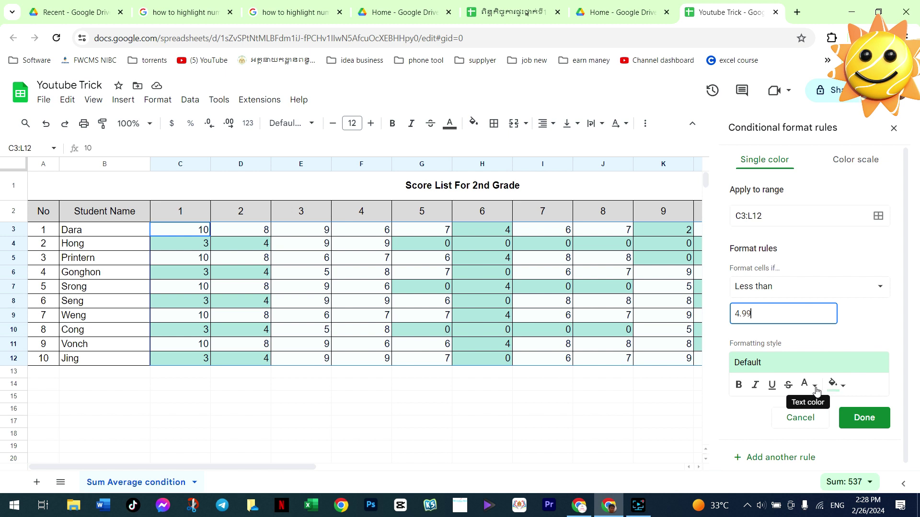
pyautogui.click(842, 388)
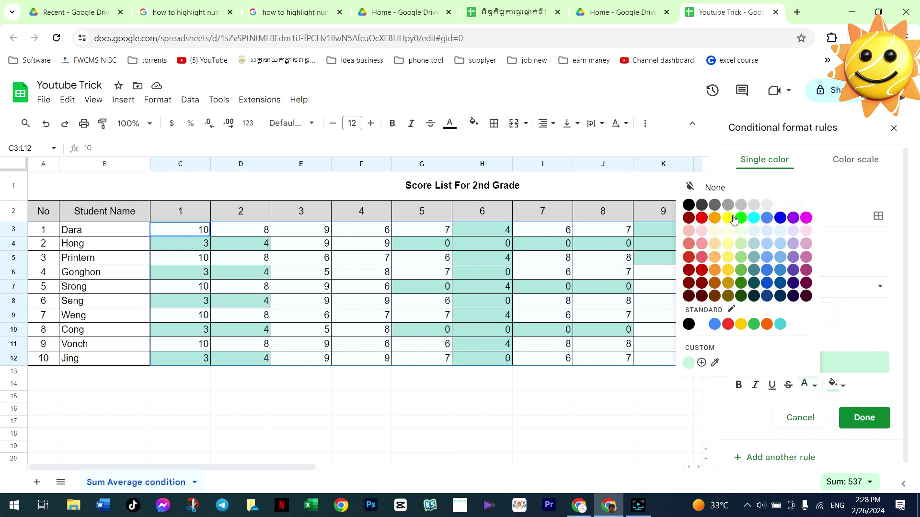
pyautogui.click(701, 219)
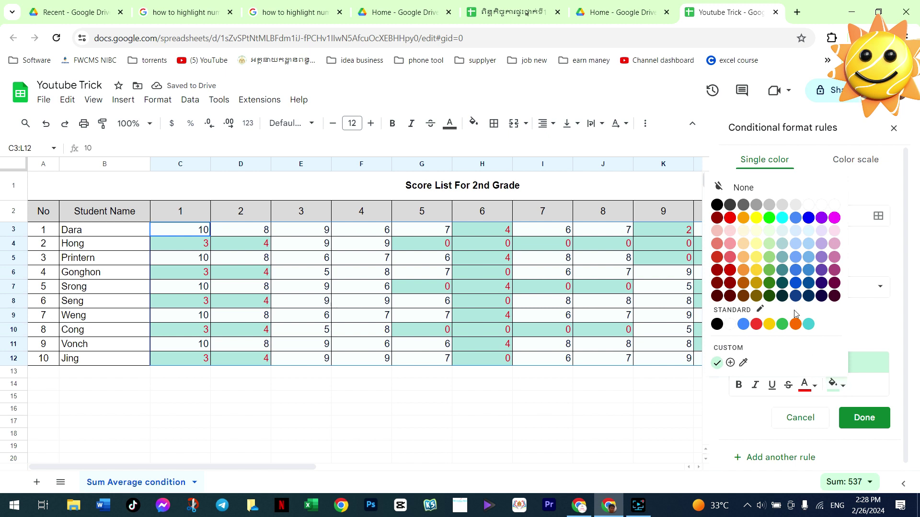
pyautogui.click(770, 245)
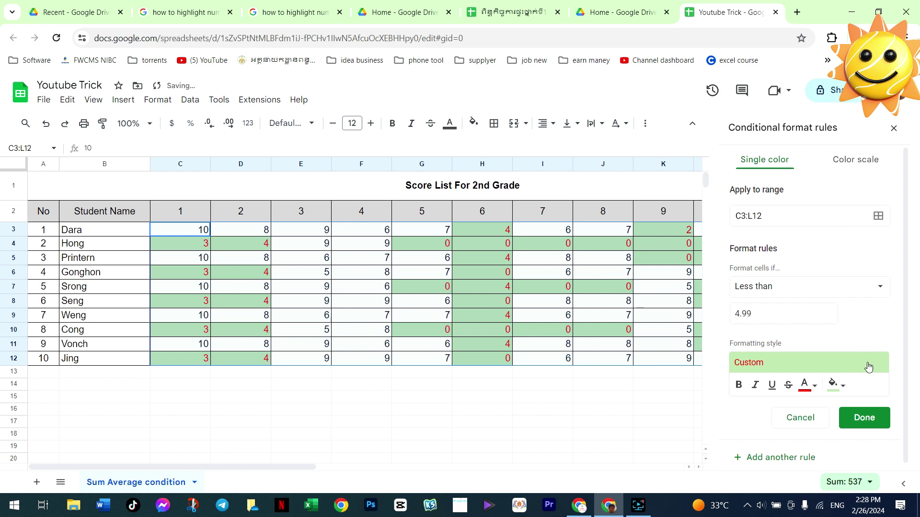
# Step: Save the less-than-4.99 rule, close the panel, and inspect highlighted scores such as H7
pyautogui.click(870, 418)
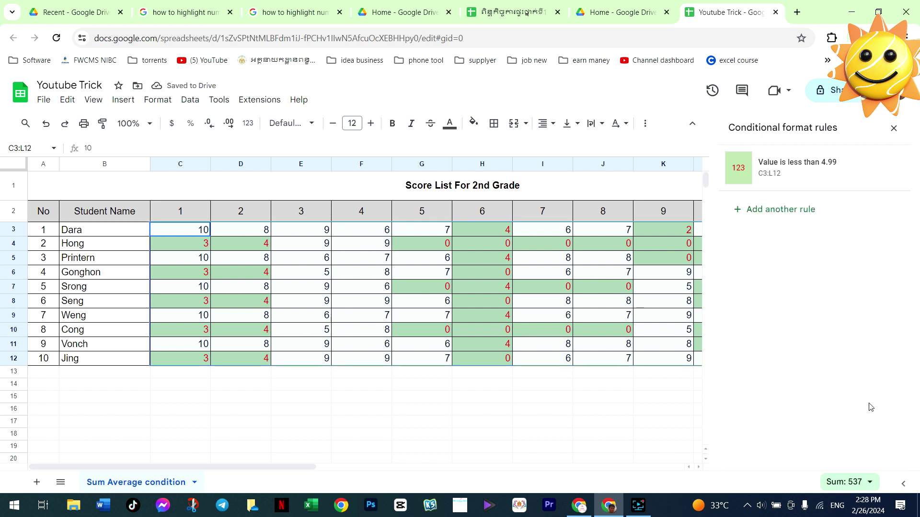
pyautogui.click(894, 128)
pyautogui.click(676, 302)
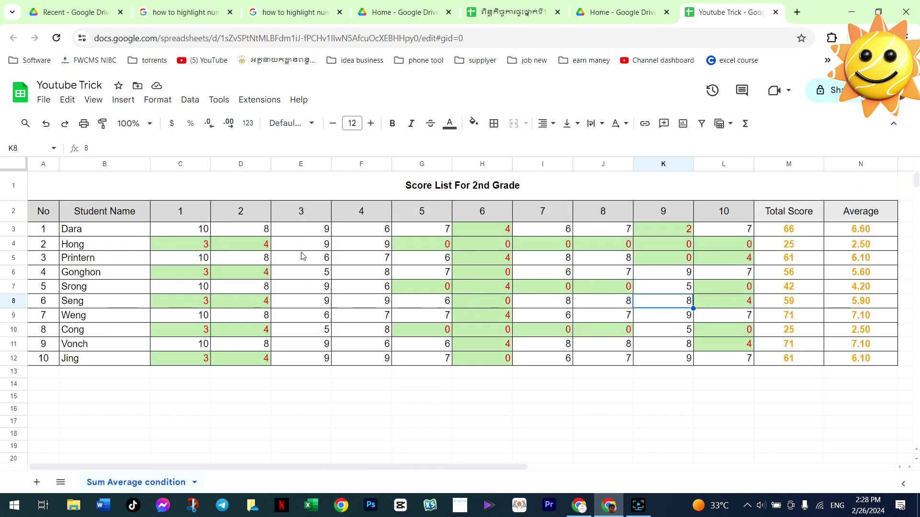
pyautogui.click(340, 256)
pyautogui.click(364, 272)
pyautogui.click(491, 288)
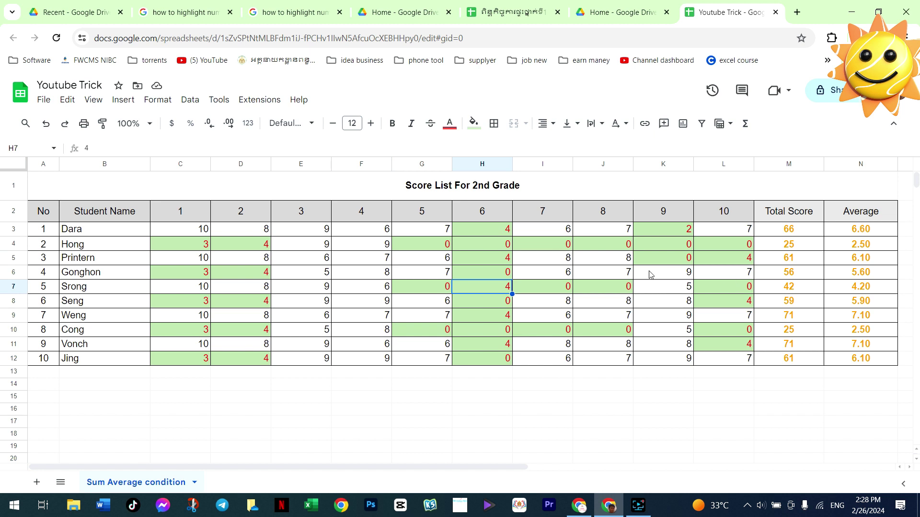
# Step: Compare the row 3 and row 4 totals and averages, then select the zero score in K4
pyautogui.click(787, 234)
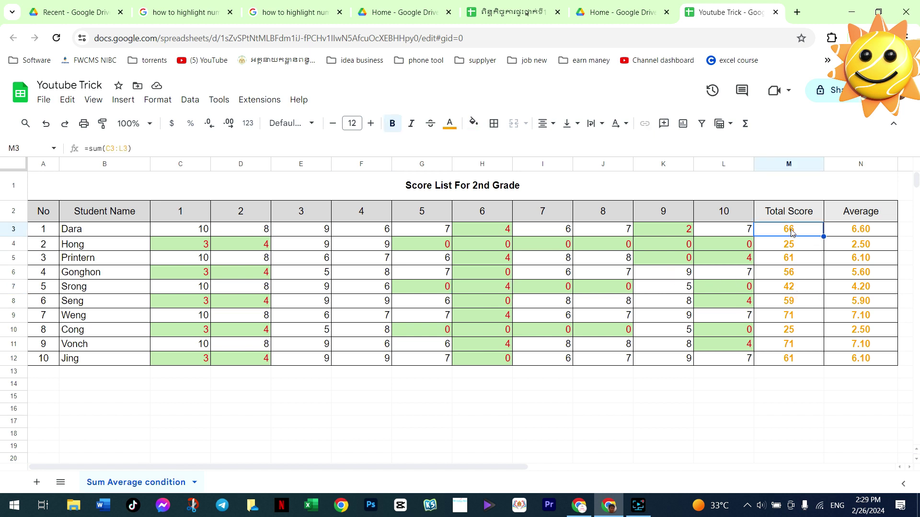
pyautogui.click(866, 231)
pyautogui.click(800, 233)
pyautogui.click(852, 234)
pyautogui.click(786, 232)
pyautogui.click(799, 271)
pyautogui.click(691, 252)
pyautogui.click(755, 245)
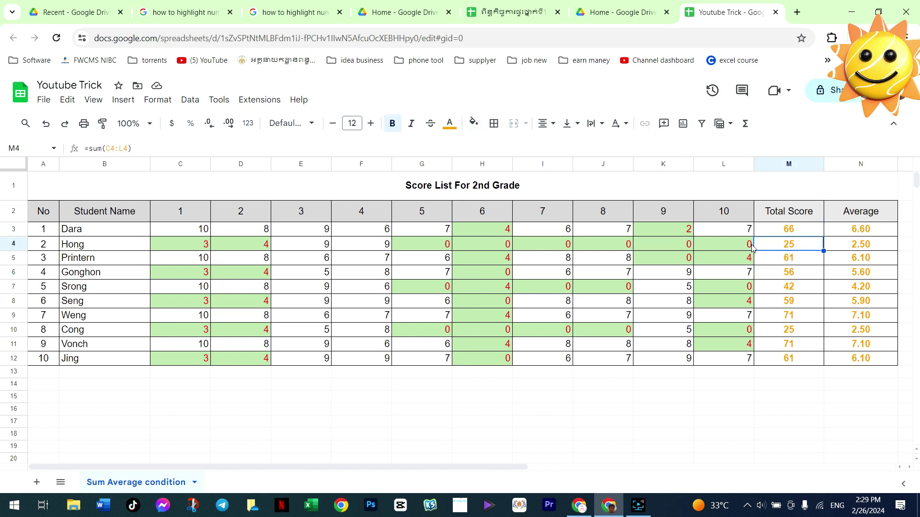
pyautogui.click(742, 245)
pyautogui.click(688, 246)
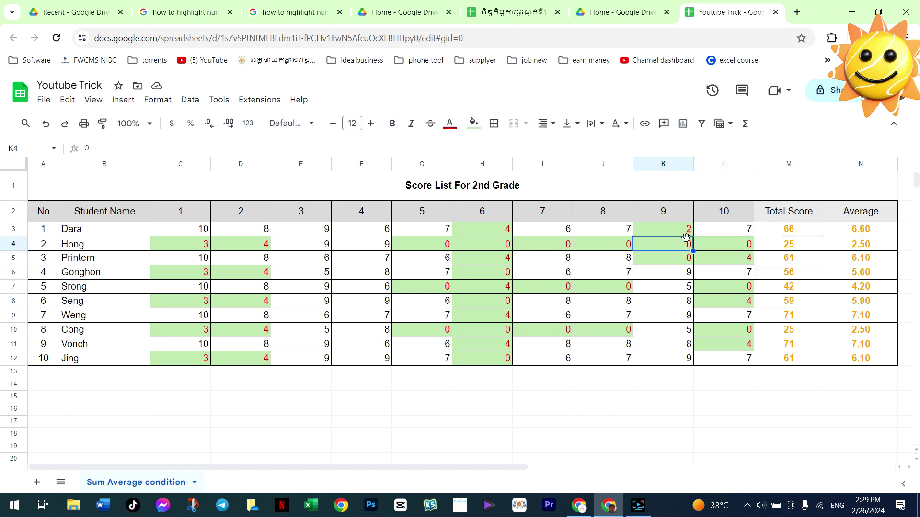
# Step: Change row 4's scores to 6 in K4, 7 in L4, 9 in J4 and 8 in I4
pyautogui.write('6')
pyautogui.click(741, 258)
pyautogui.click(728, 245)
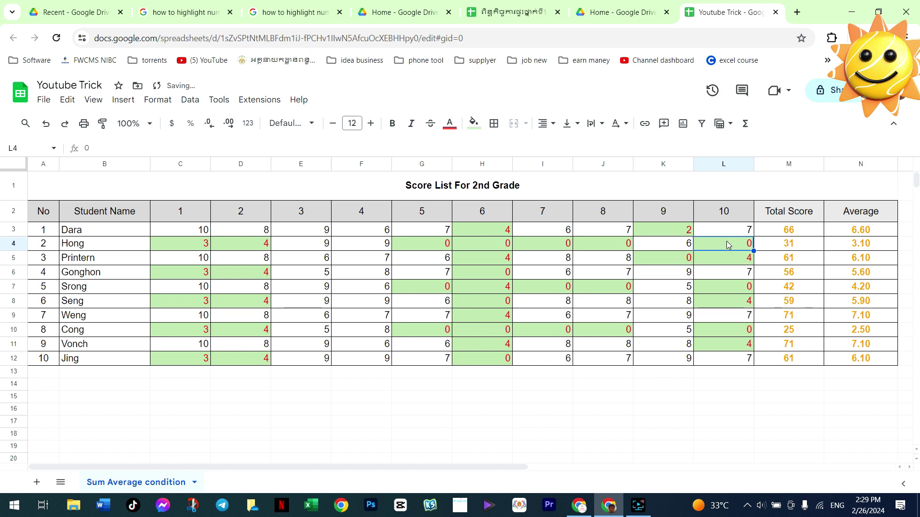
pyautogui.write('7')
pyautogui.click(731, 288)
pyautogui.click(613, 243)
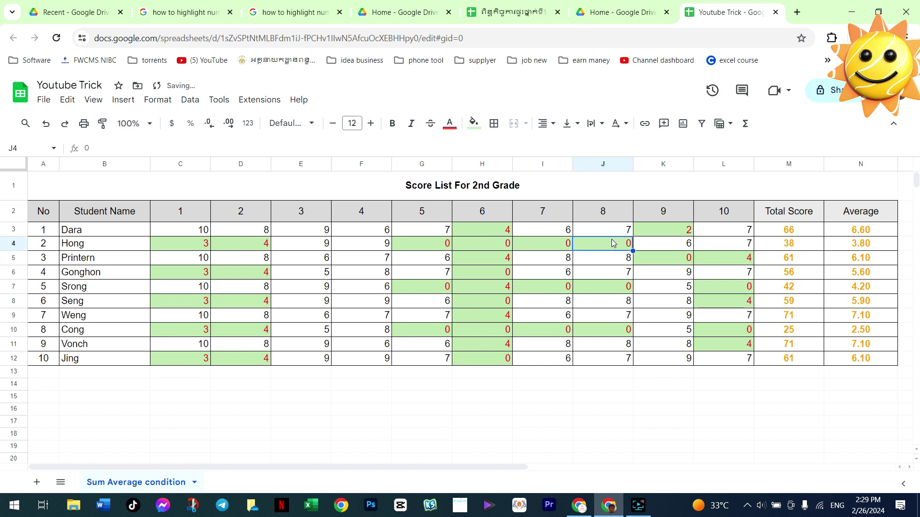
pyautogui.write('9')
pyautogui.click(539, 244)
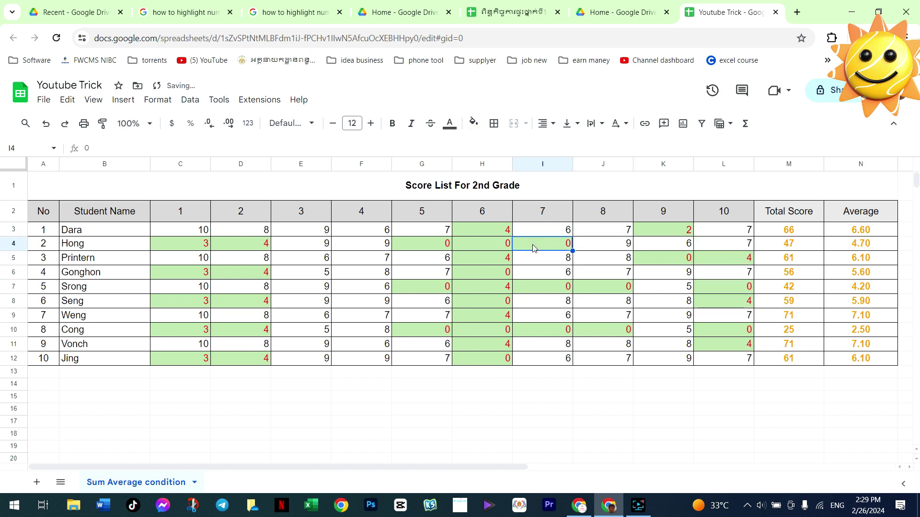
pyautogui.write('8')
pyautogui.click(498, 248)
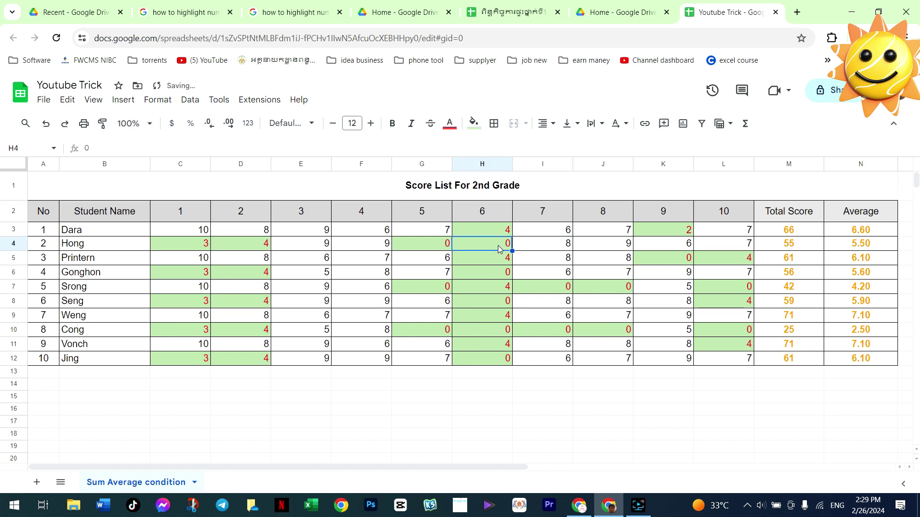
# Step: Set H4 to 7, G4 to 6, and D4 and C4 to 5
pyautogui.write('7')
pyautogui.click(437, 247)
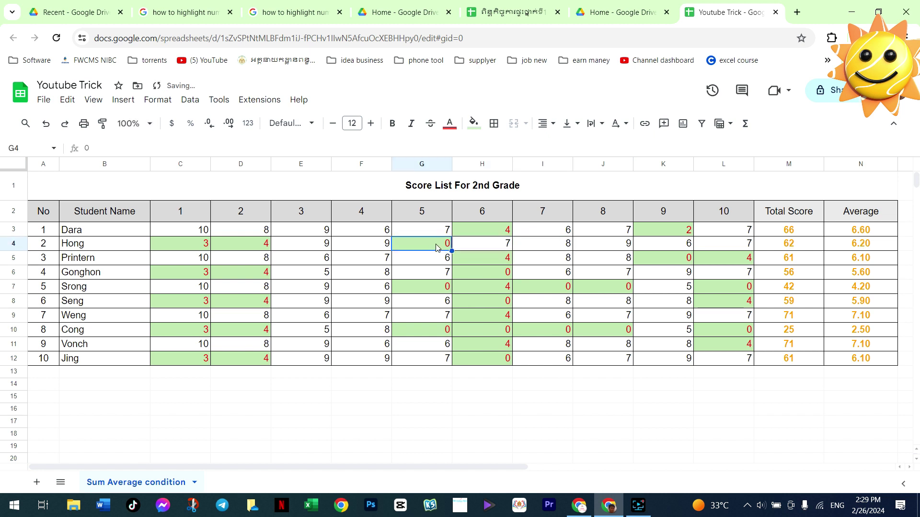
pyautogui.write('6')
pyautogui.press('Return')
pyautogui.click(257, 243)
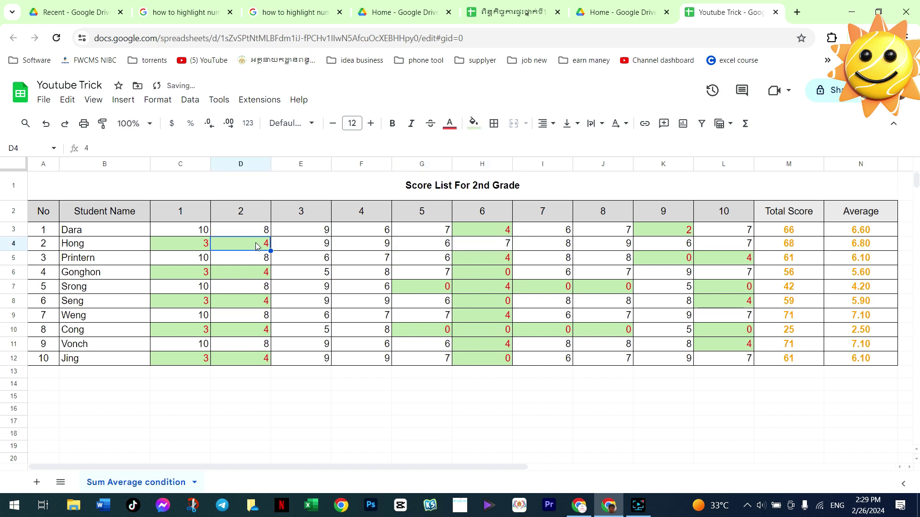
pyautogui.write('5')
pyautogui.click(196, 244)
pyautogui.write('5')
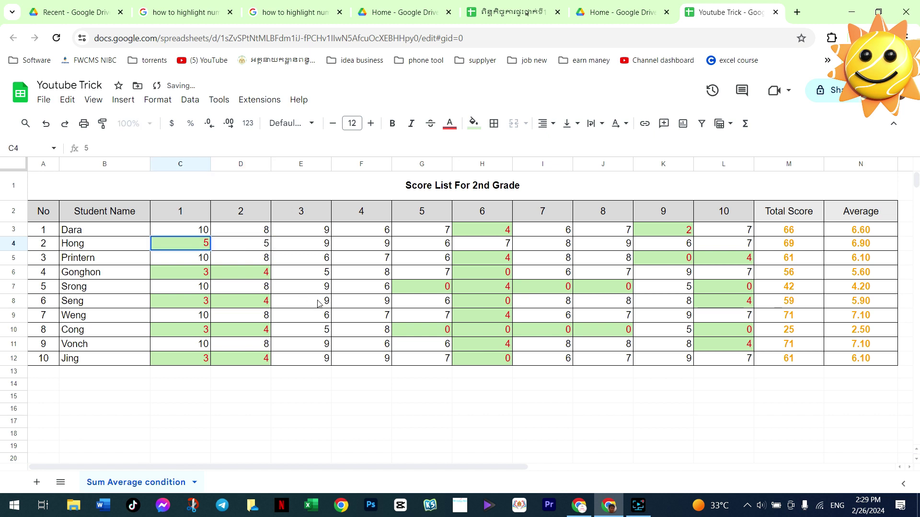
pyautogui.click(319, 304)
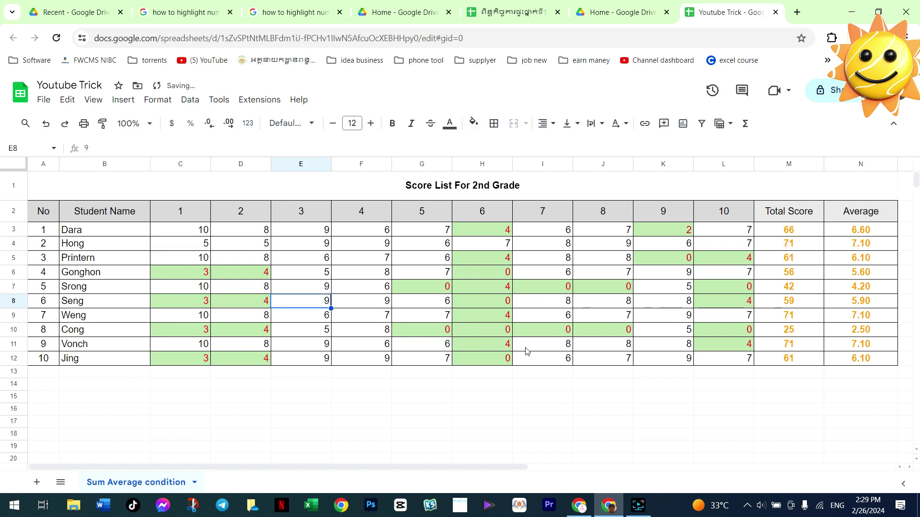
# Step: Review the row 9 average formula and select the whole Average column
pyautogui.click(748, 330)
pyautogui.click(845, 319)
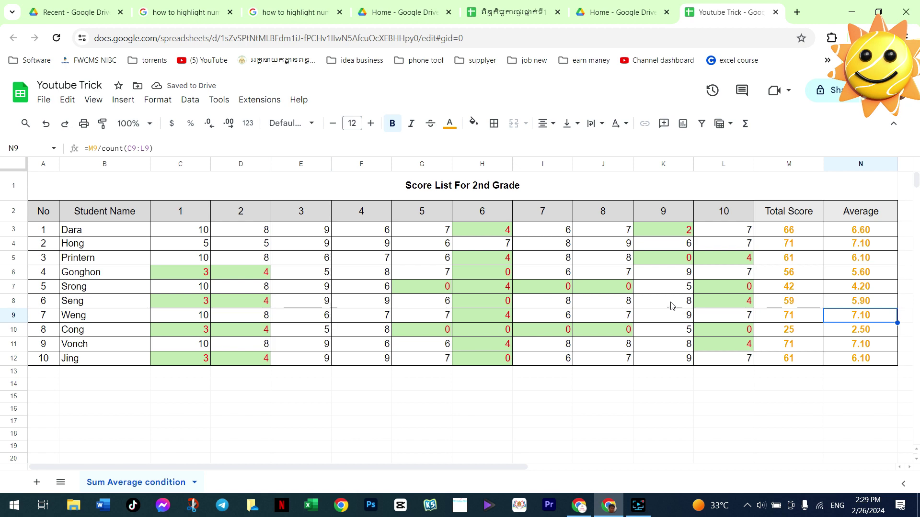
pyautogui.scroll(-3, 623, 299)
pyautogui.scroll(3, 623, 300)
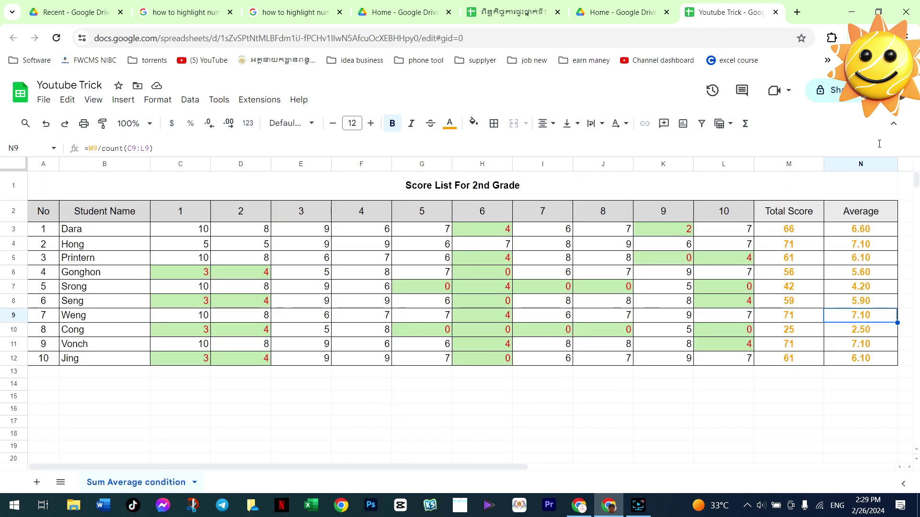
pyautogui.click(870, 165)
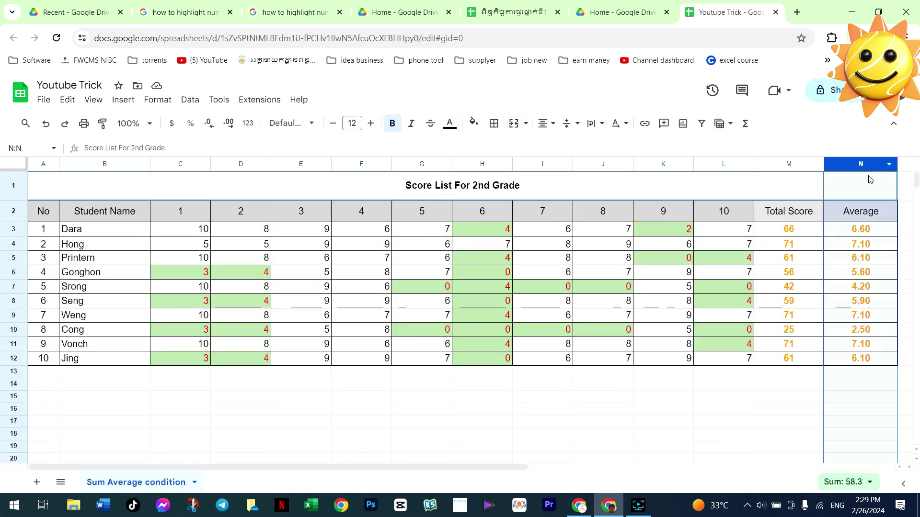
pyautogui.moveTo(508, 467); pyautogui.dragTo(588, 473)
# Step: Enter the heading 'Grade' in O2, beside the Average heading
pyautogui.click(790, 244)
pyautogui.click(804, 213)
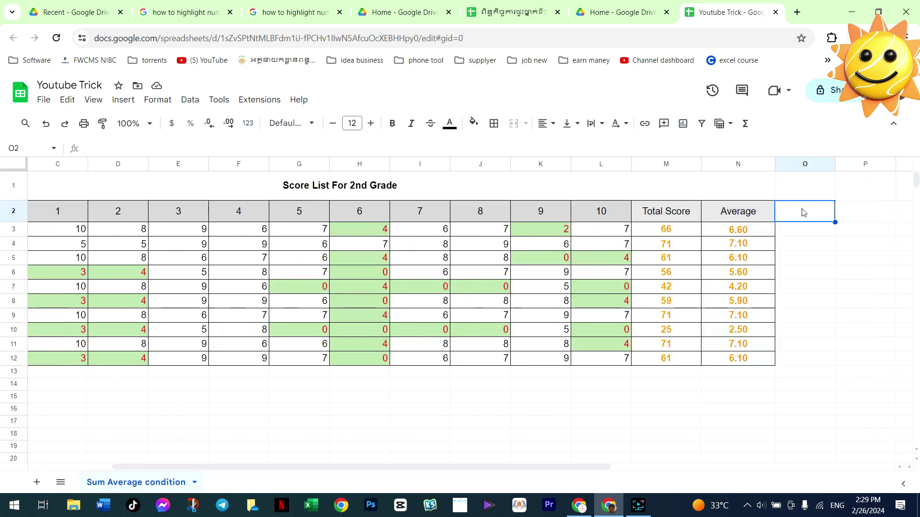
pyautogui.write('Gr')
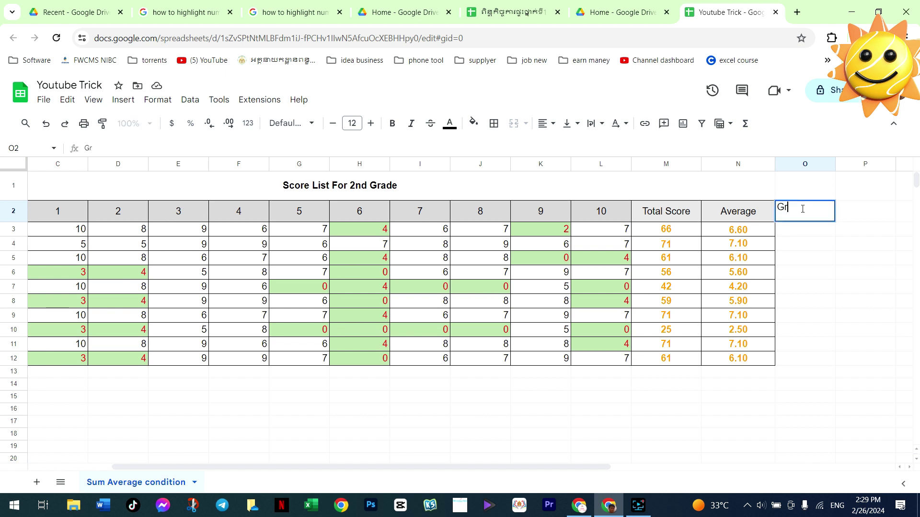
pyautogui.write('ade')
pyautogui.press('Return')
pyautogui.click(806, 216)
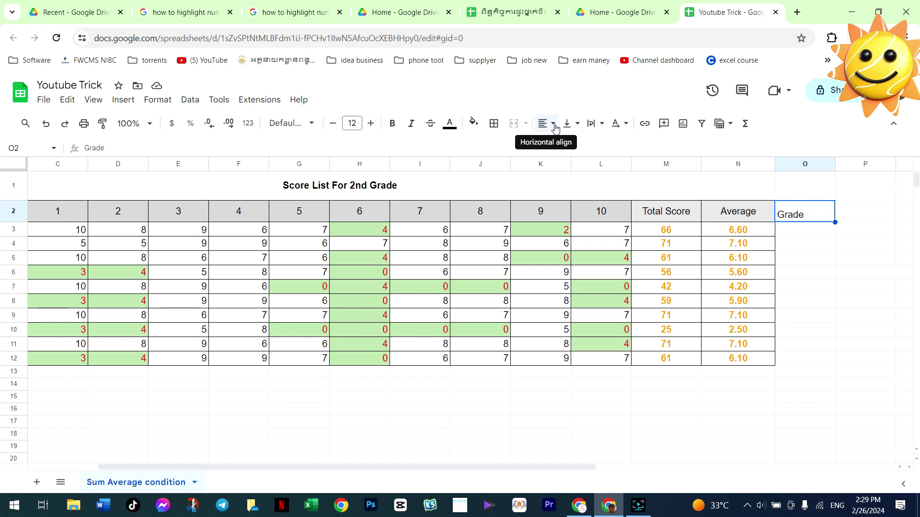
# Step: Centre the Grade heading horizontally and vertically and give it a grey fill
pyautogui.click(553, 125)
pyautogui.click(564, 145)
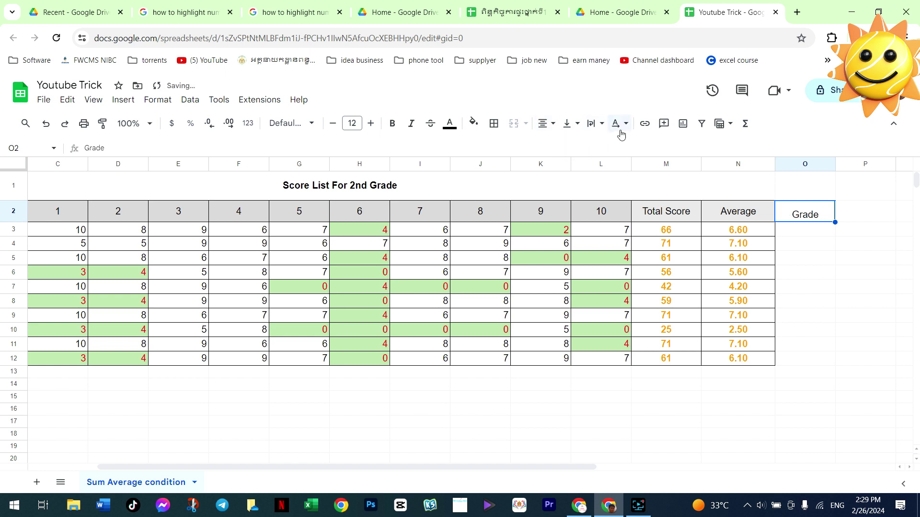
pyautogui.click(554, 126)
pyautogui.click(574, 124)
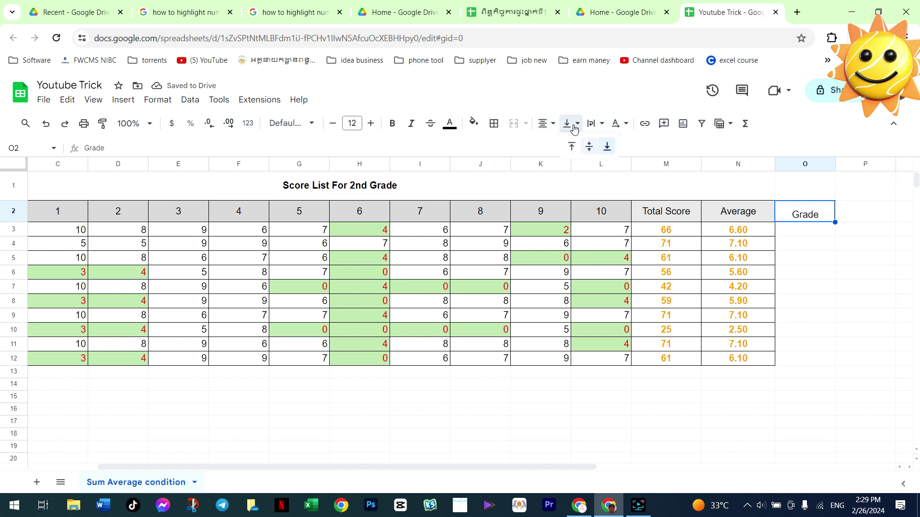
pyautogui.click(588, 147)
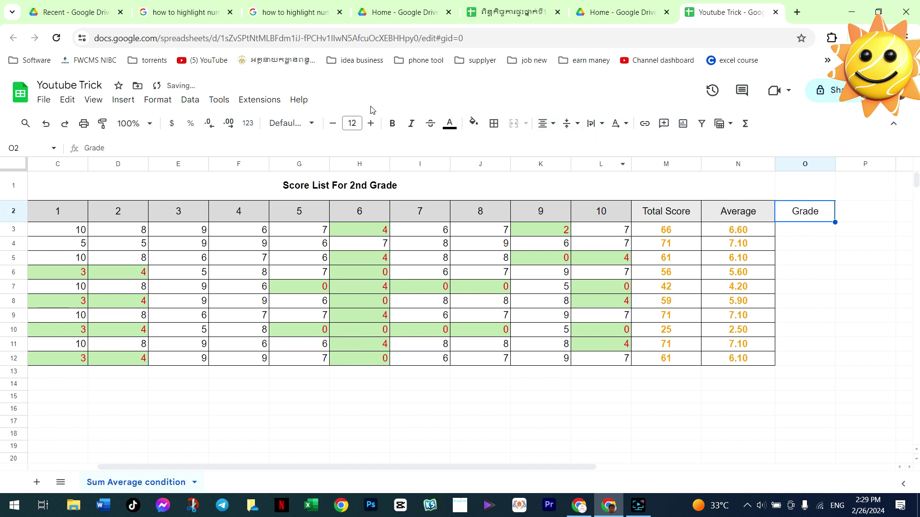
pyautogui.click(476, 125)
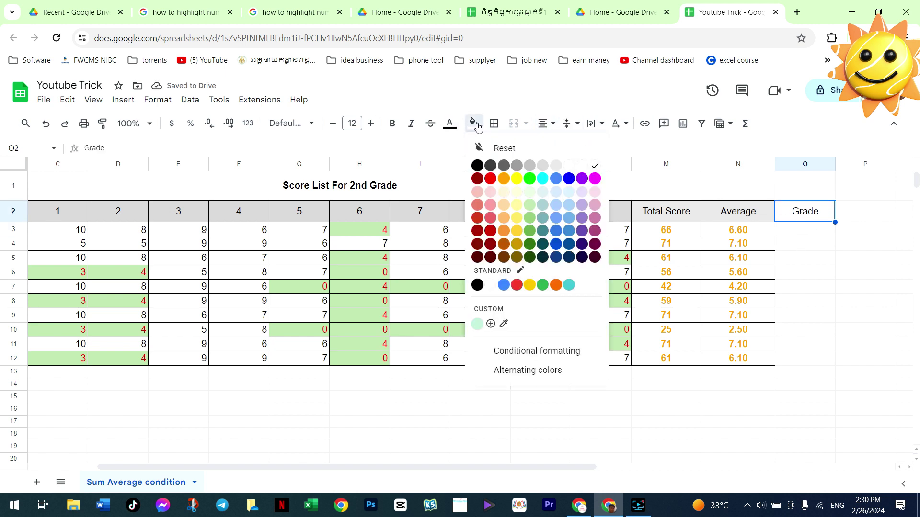
pyautogui.click(552, 166)
# Step: Apply all borders to the Grade column O2:O12
pyautogui.click(820, 244)
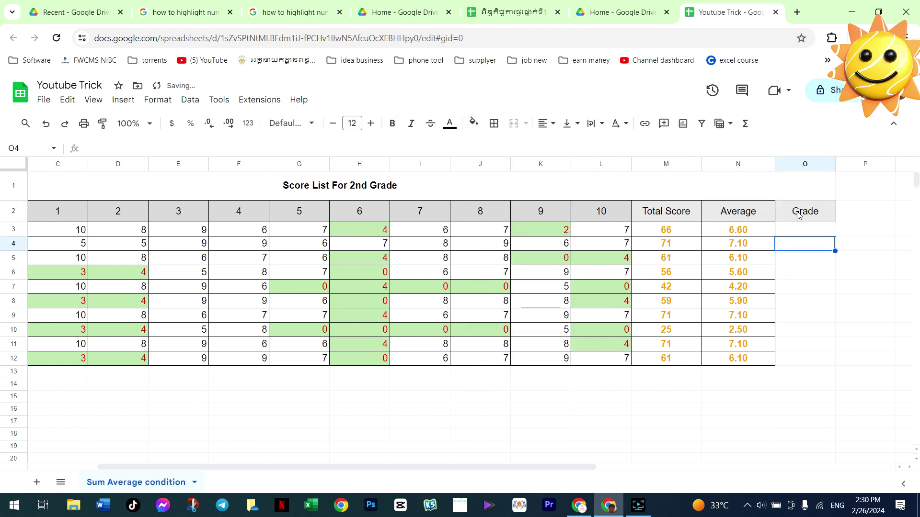
pyautogui.moveTo(798, 211)
pyautogui.mouseDown()
pyautogui.moveTo(808, 232)
pyautogui.moveTo(807, 360)
pyautogui.mouseUp()
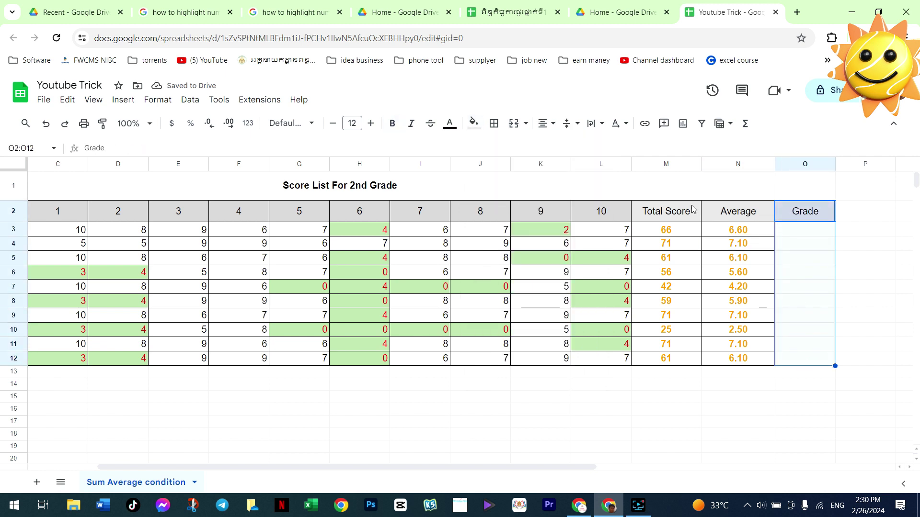
pyautogui.click(494, 124)
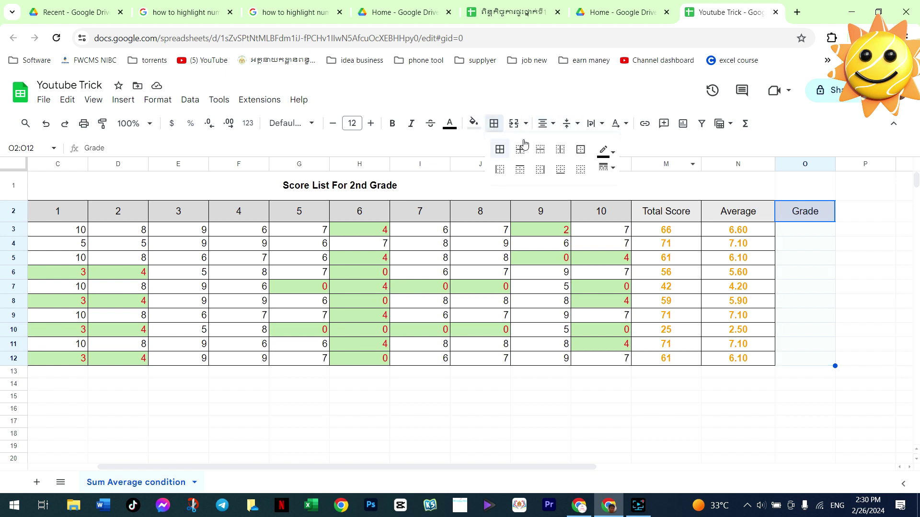
pyautogui.click(500, 150)
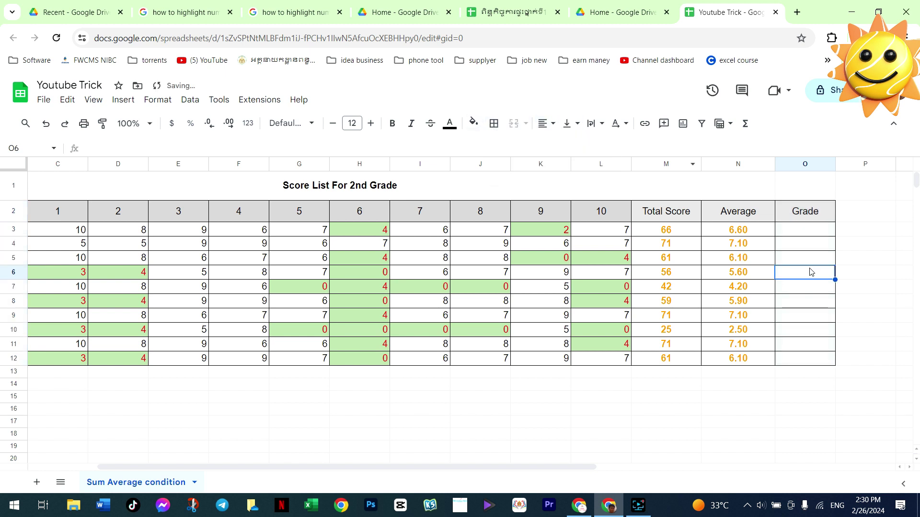
pyautogui.click(811, 271)
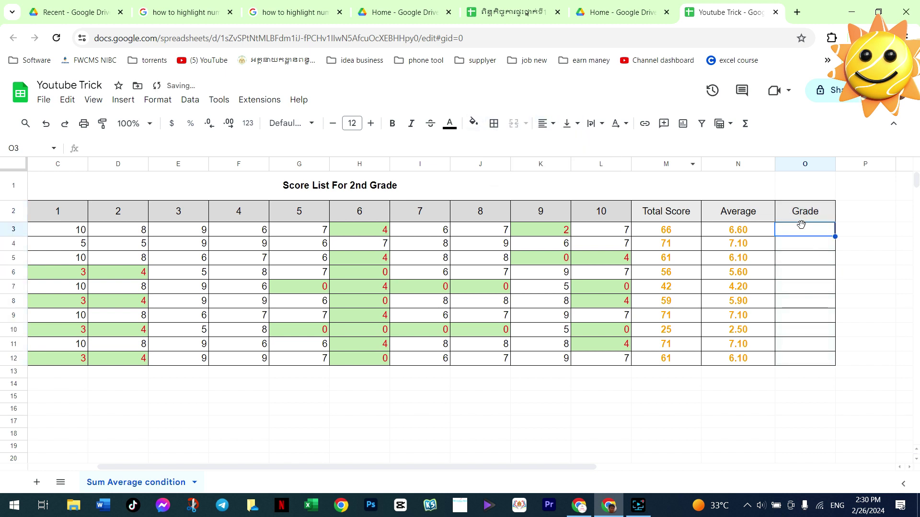
pyautogui.click(803, 226)
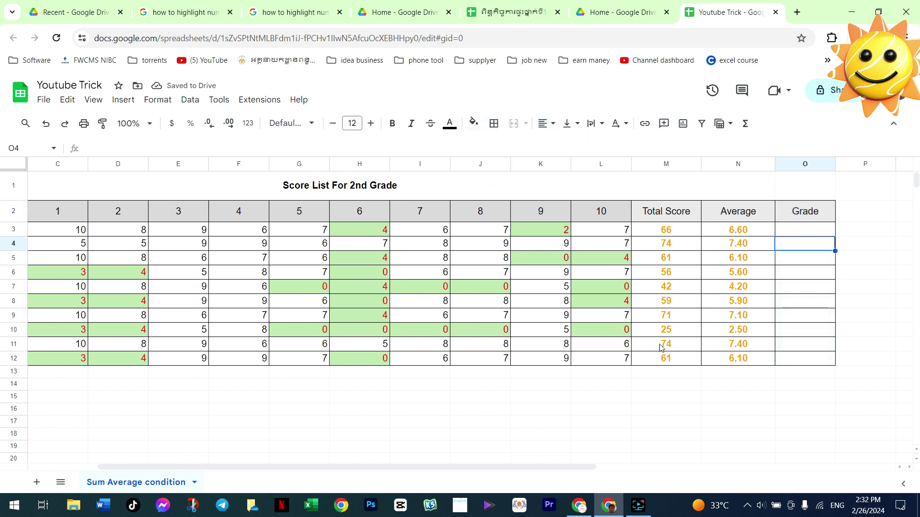
# Step: Enter =rank(N3,$N$3:$N$12) in O3 and autofill the ranks down to O12
pyautogui.click(818, 234)
pyautogui.write('=')
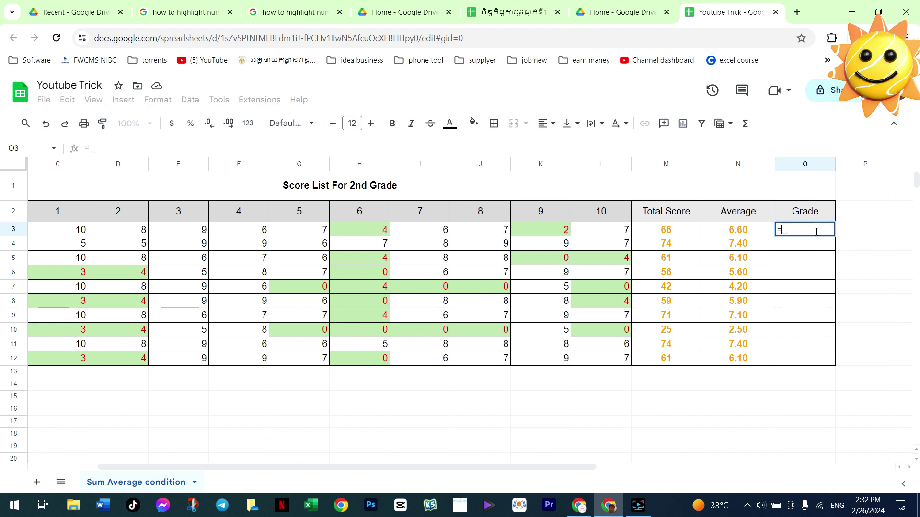
pyautogui.write('rank')
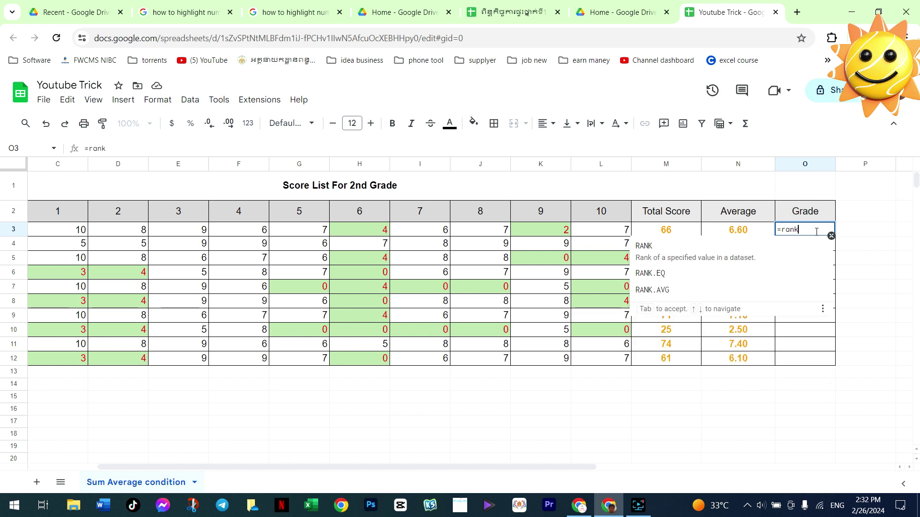
pyautogui.write('(')
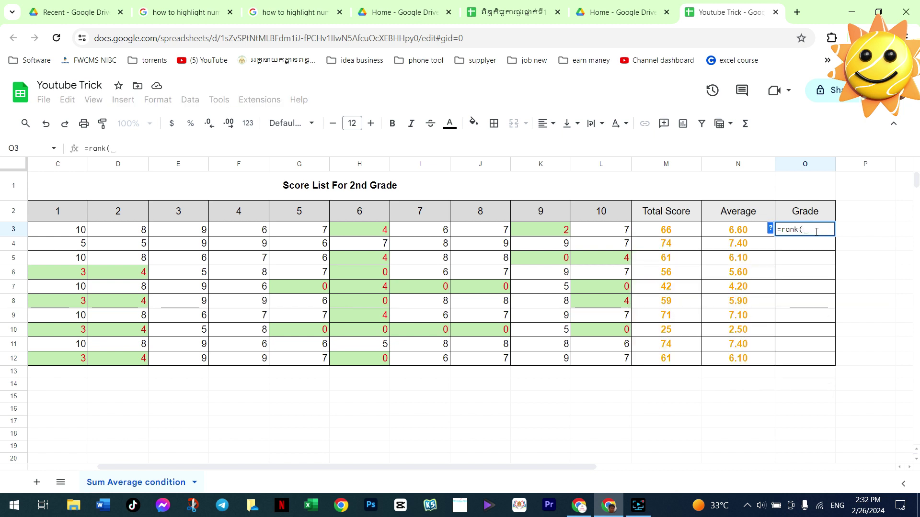
pyautogui.click(731, 233)
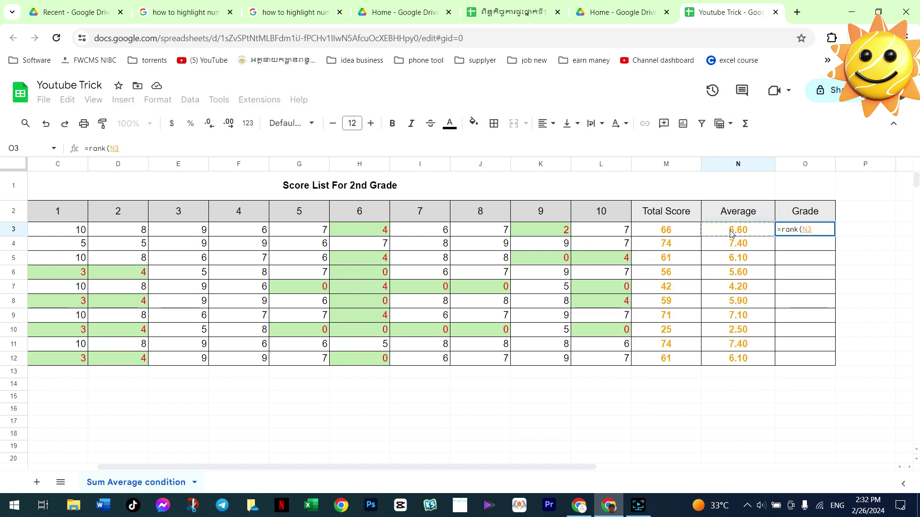
pyautogui.write(',')
pyautogui.moveTo(732, 234); pyautogui.dragTo(728, 359)
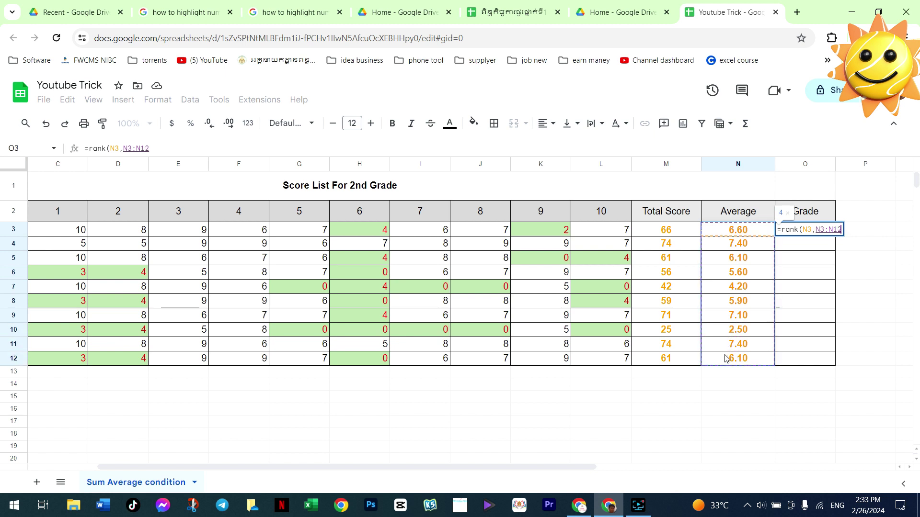
pyautogui.press('F4')
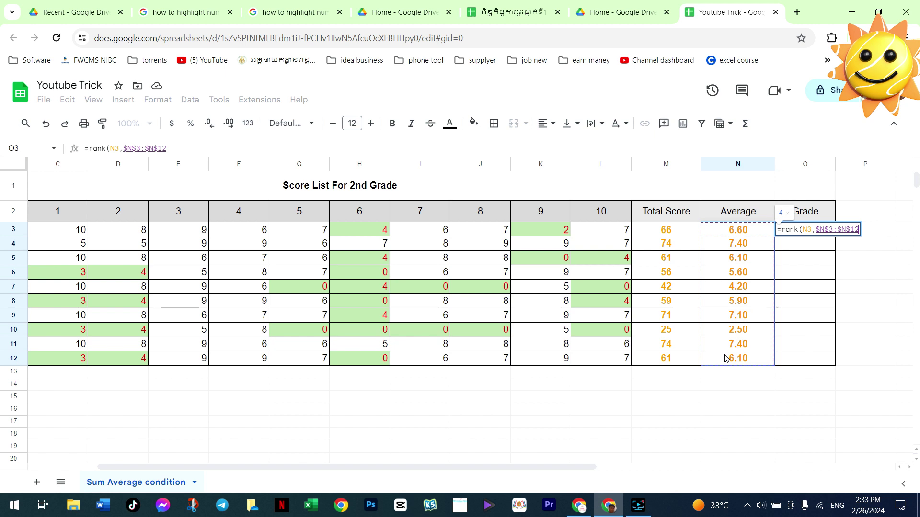
pyautogui.write(')')
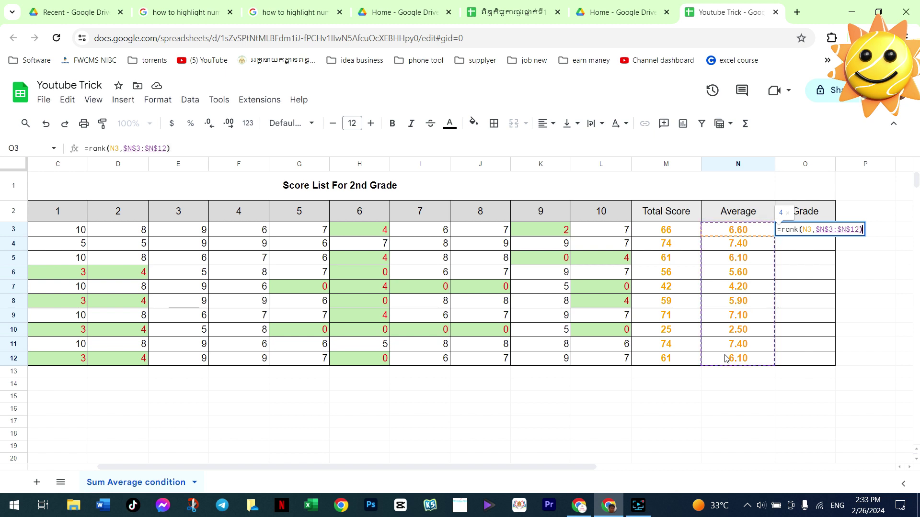
pyautogui.press('Return')
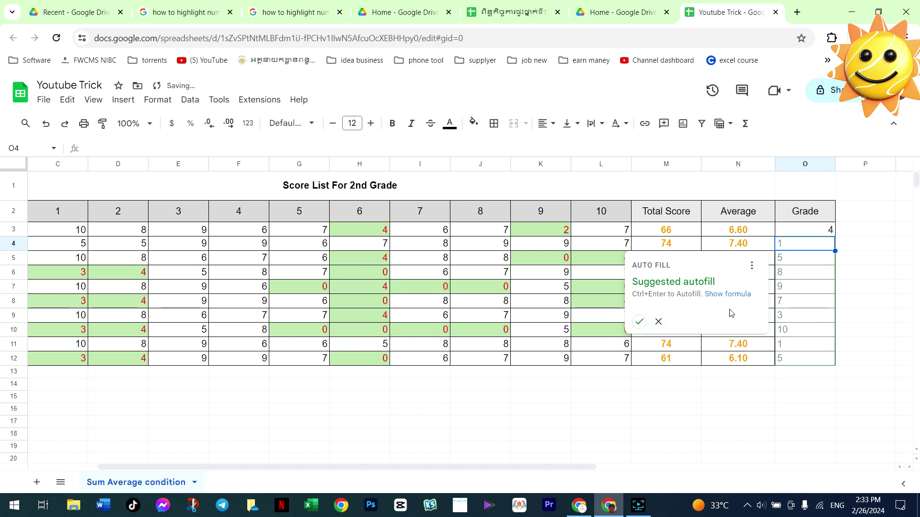
pyautogui.click(639, 322)
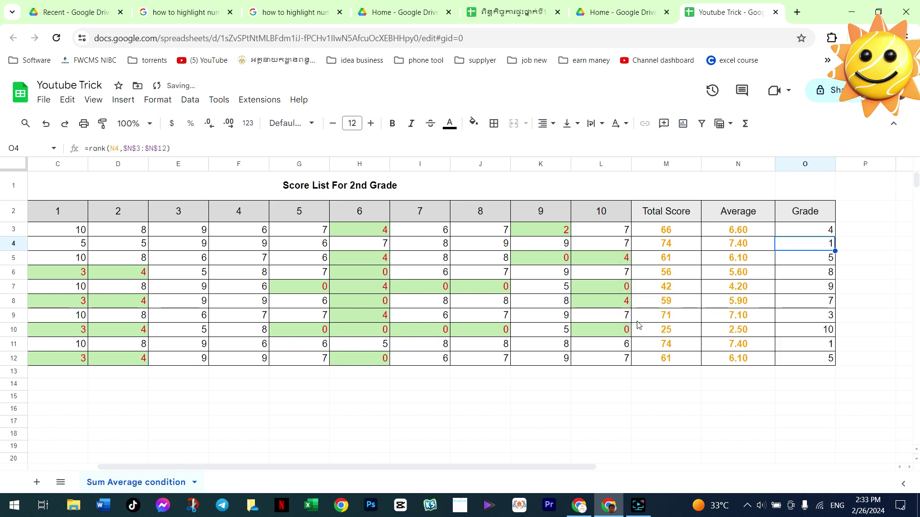
pyautogui.click(845, 331)
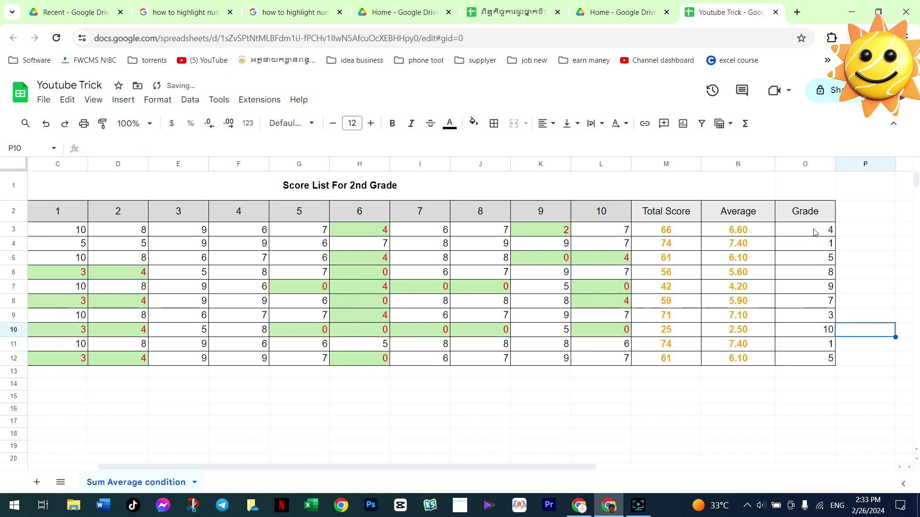
# Step: Centre the Grade values O3:O12 horizontally and vertically and make their text red
pyautogui.moveTo(814, 232)
pyautogui.mouseDown()
pyautogui.moveTo(822, 260)
pyautogui.moveTo(813, 358)
pyautogui.mouseUp()
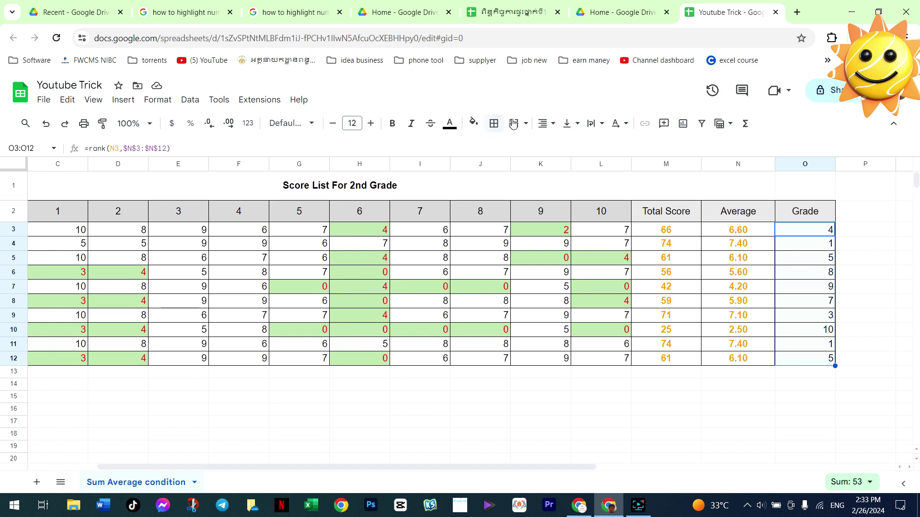
pyautogui.click(552, 127)
pyautogui.click(564, 147)
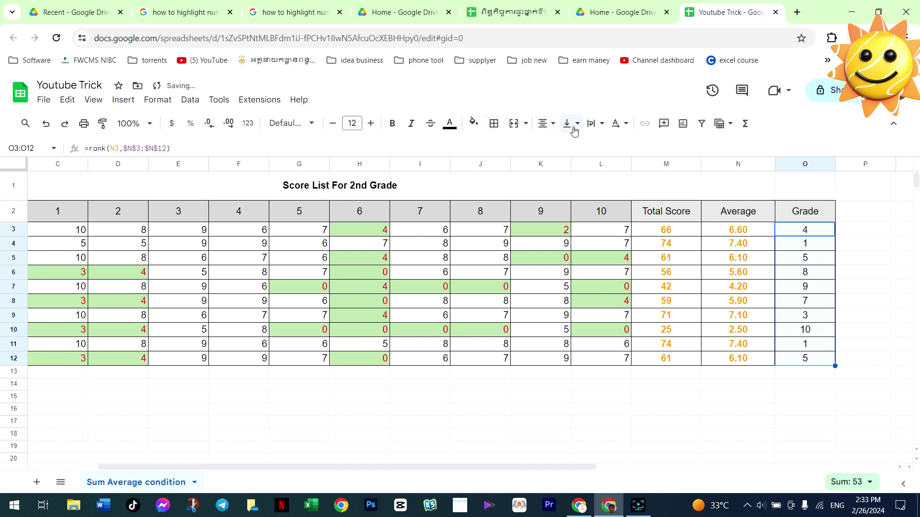
pyautogui.click(570, 125)
pyautogui.click(588, 146)
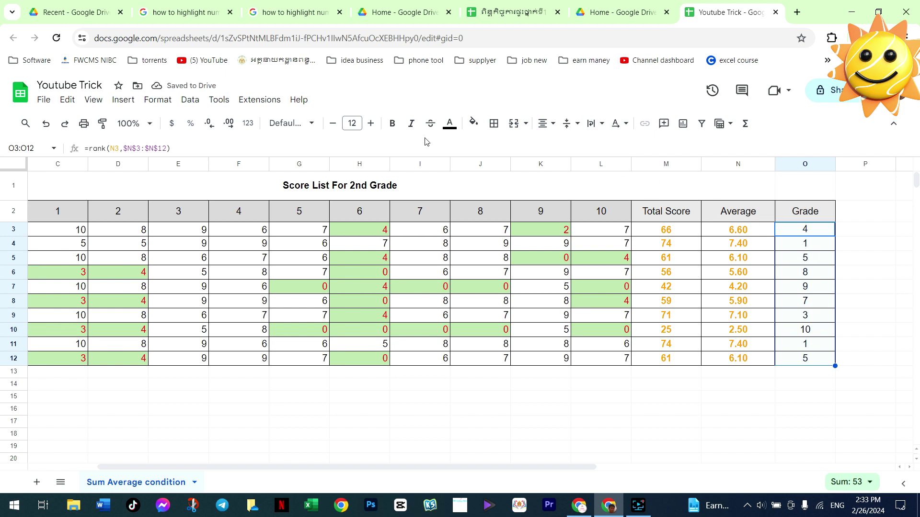
pyautogui.click(477, 127)
pyautogui.click(449, 123)
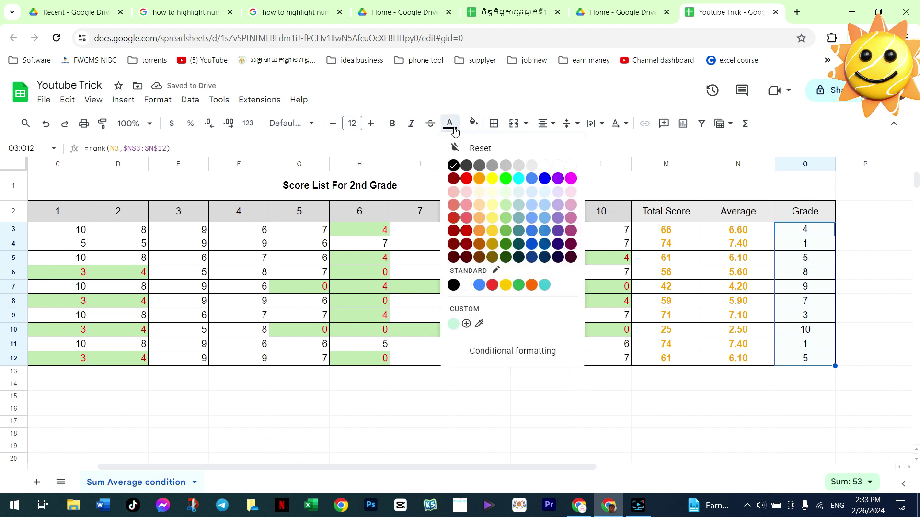
pyautogui.click(465, 180)
pyautogui.click(786, 329)
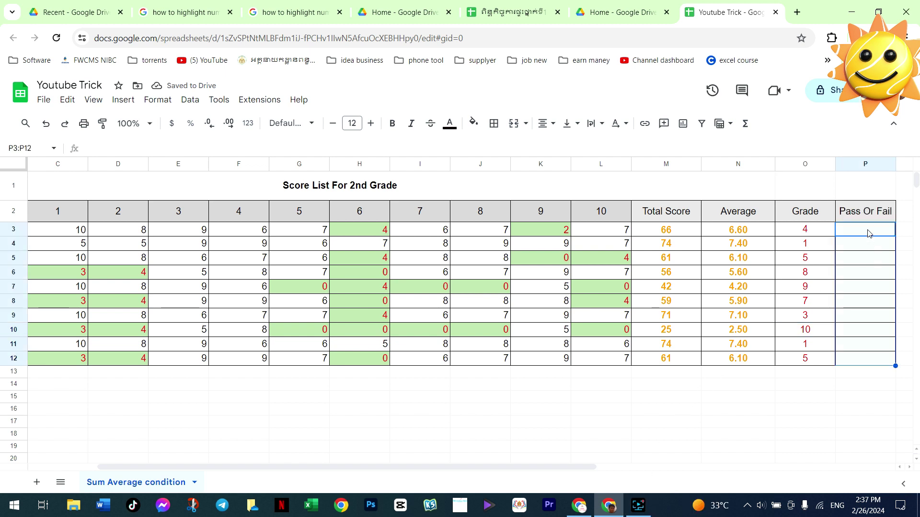
# Step: Enter =if(N3<5,"Fail","Pass") in P3 and autofill it down to P12
pyautogui.click(869, 234)
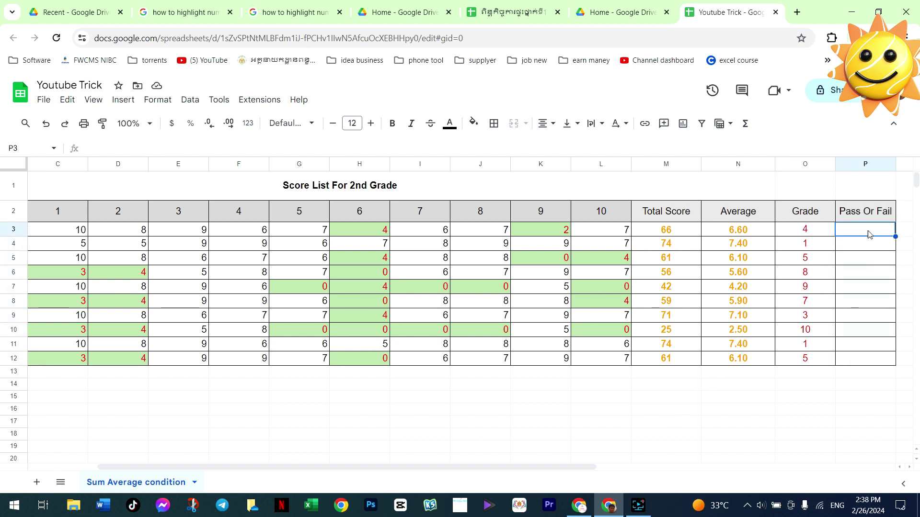
pyautogui.write('=')
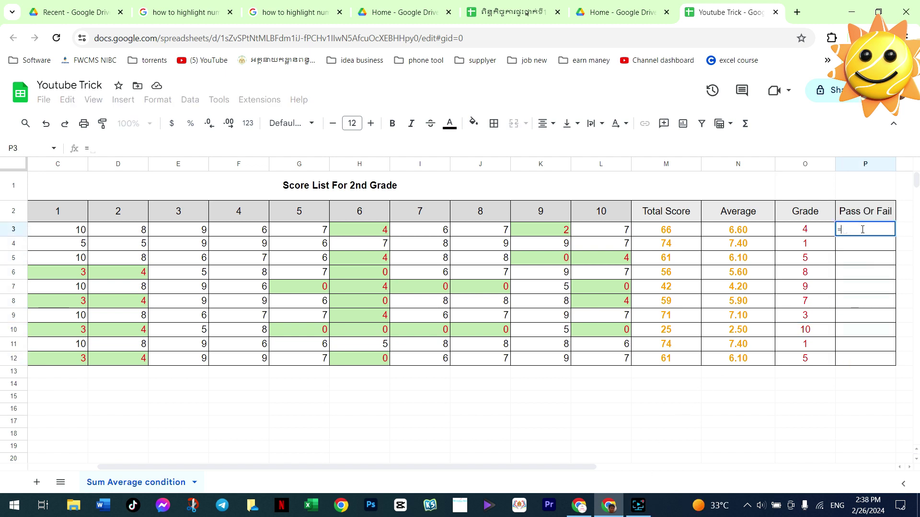
pyautogui.write('if')
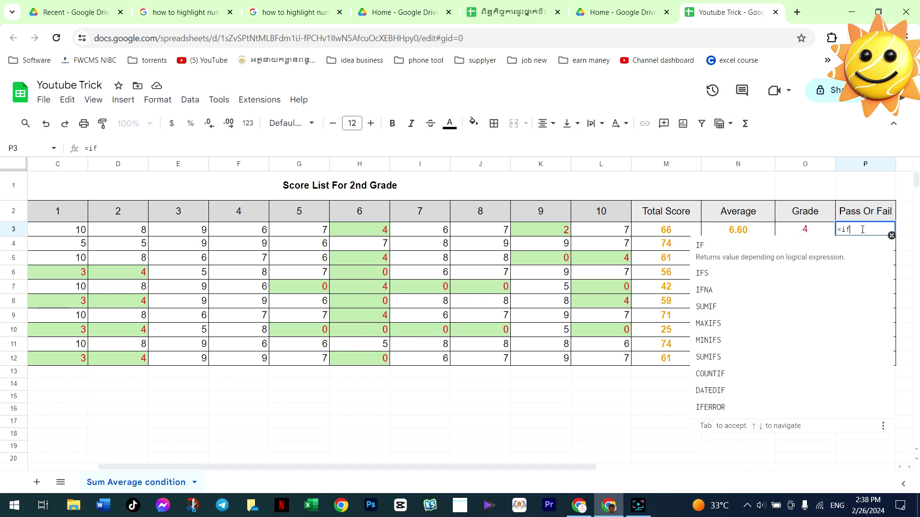
pyautogui.write('(')
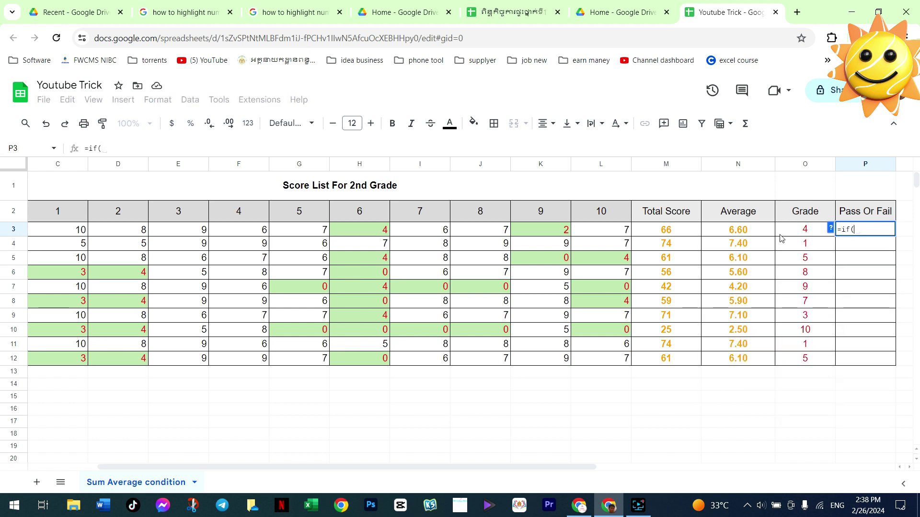
pyautogui.click(734, 234)
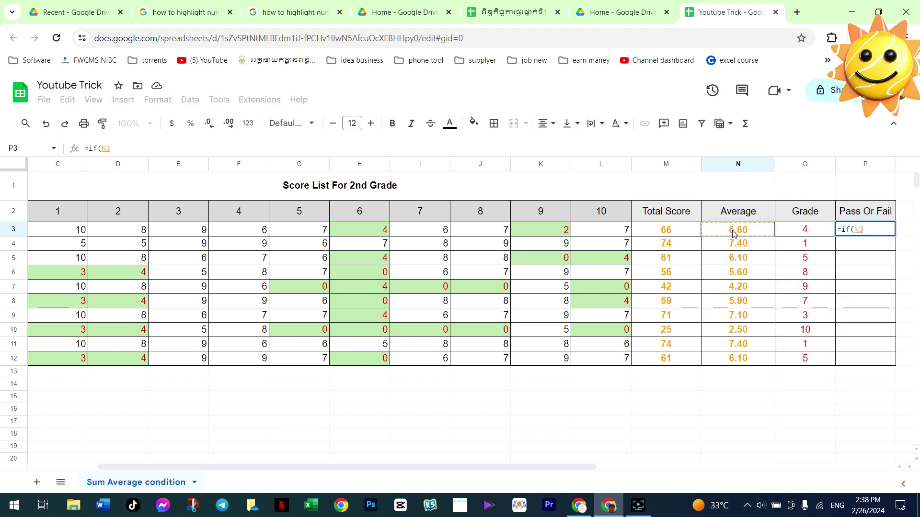
pyautogui.write('<')
pyautogui.write('5')
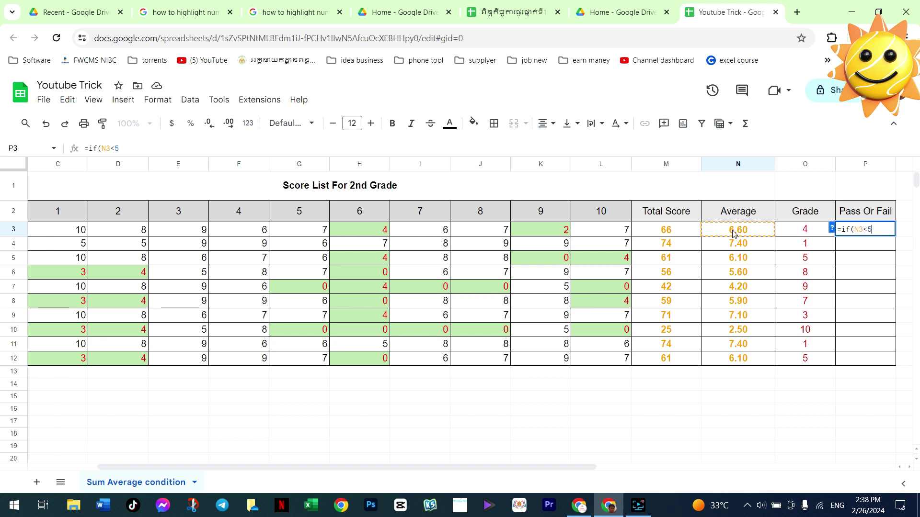
pyautogui.write(',')
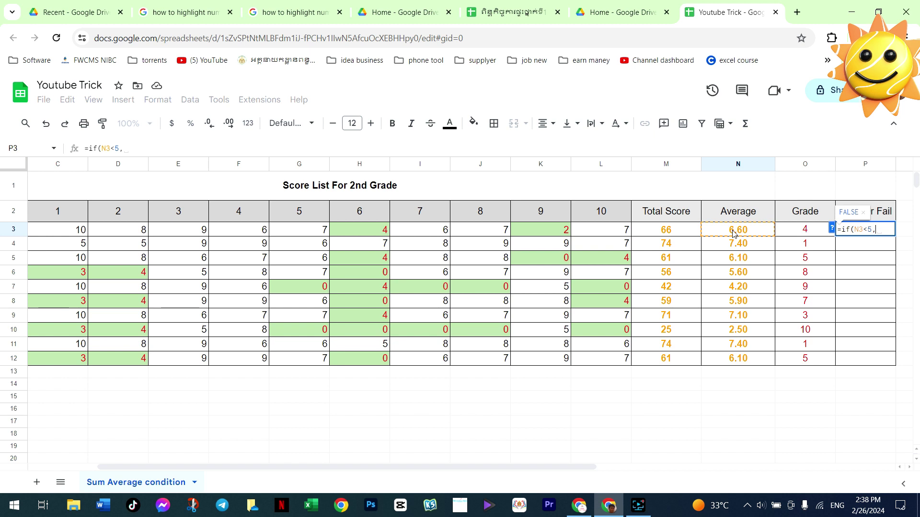
pyautogui.write('F')
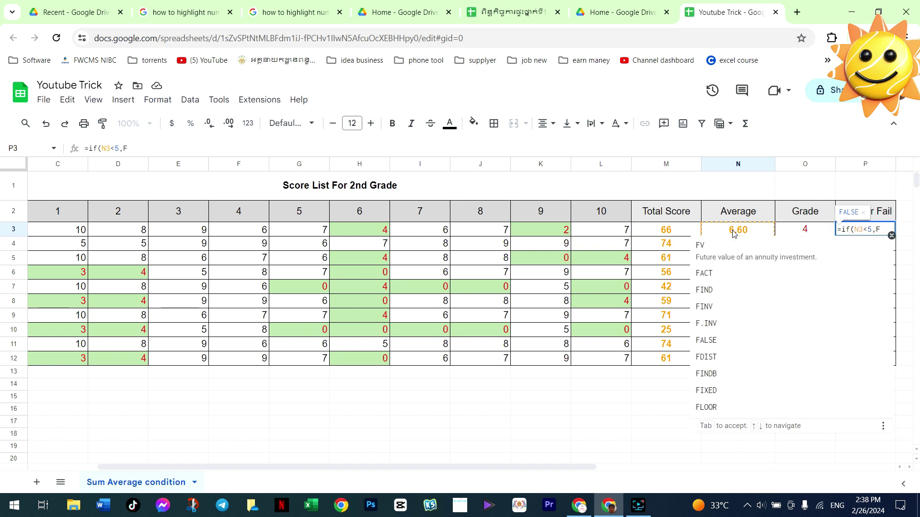
pyautogui.press('BackSpace')
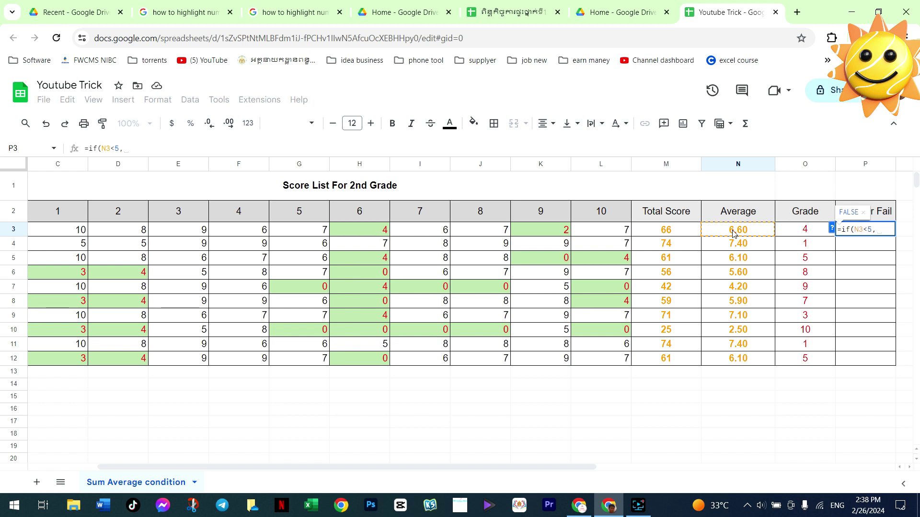
pyautogui.write('"Fai')
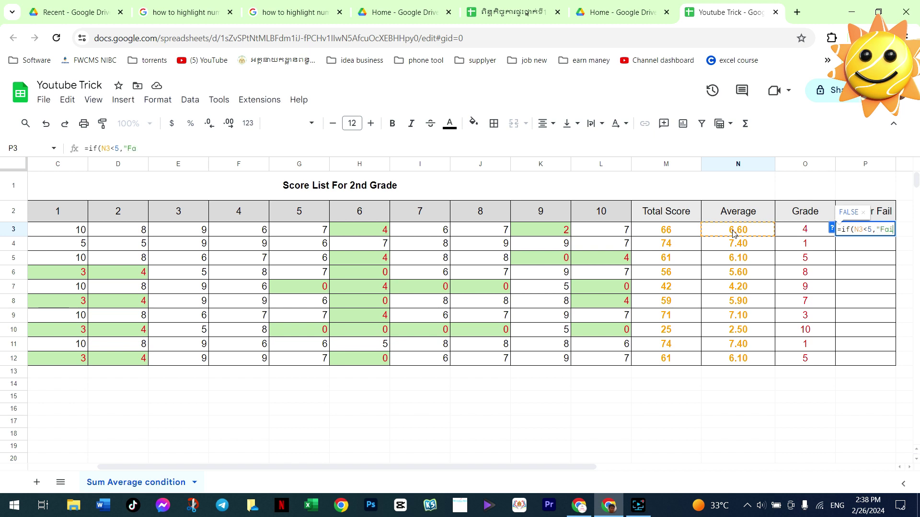
pyautogui.write('l"')
pyautogui.write(',')
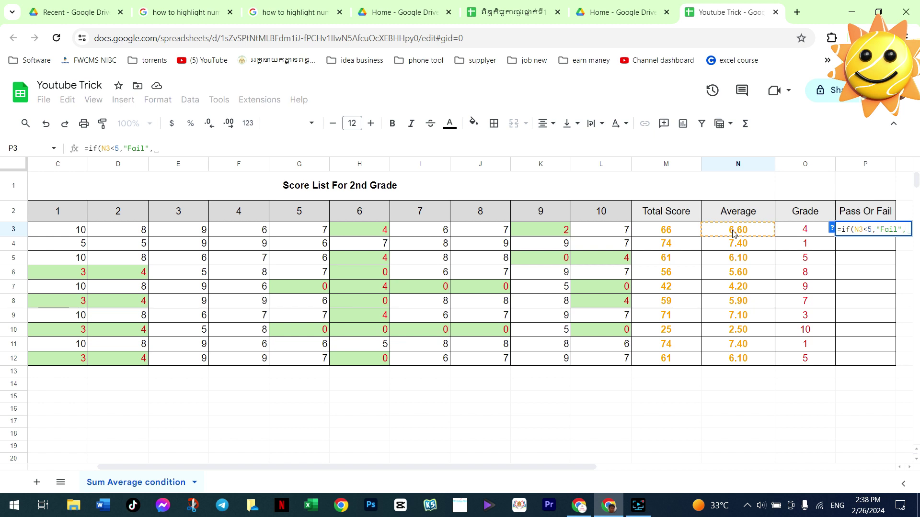
pyautogui.write('"')
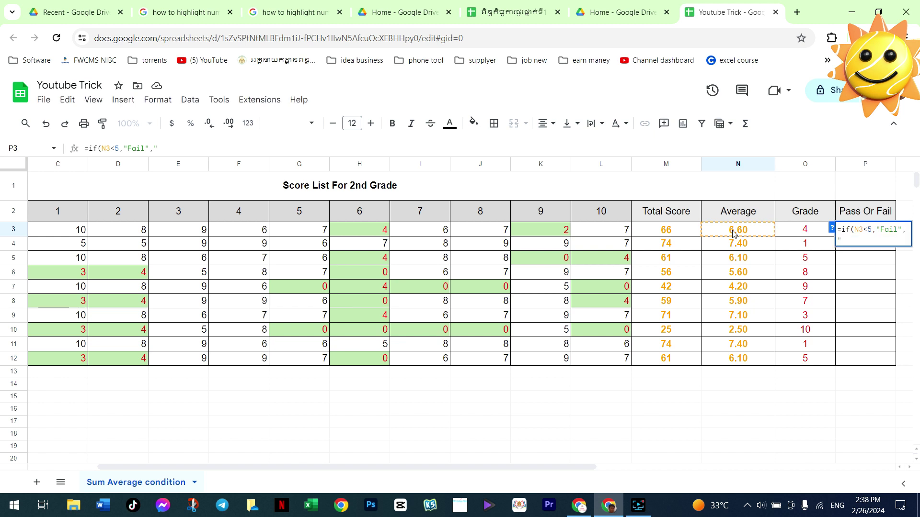
pyautogui.write('Pass')
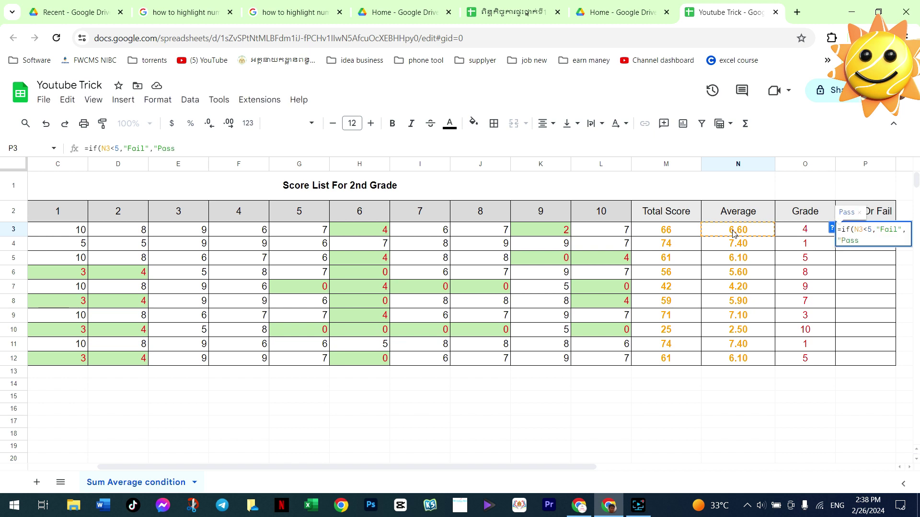
pyautogui.write('")')
pyautogui.press('Return')
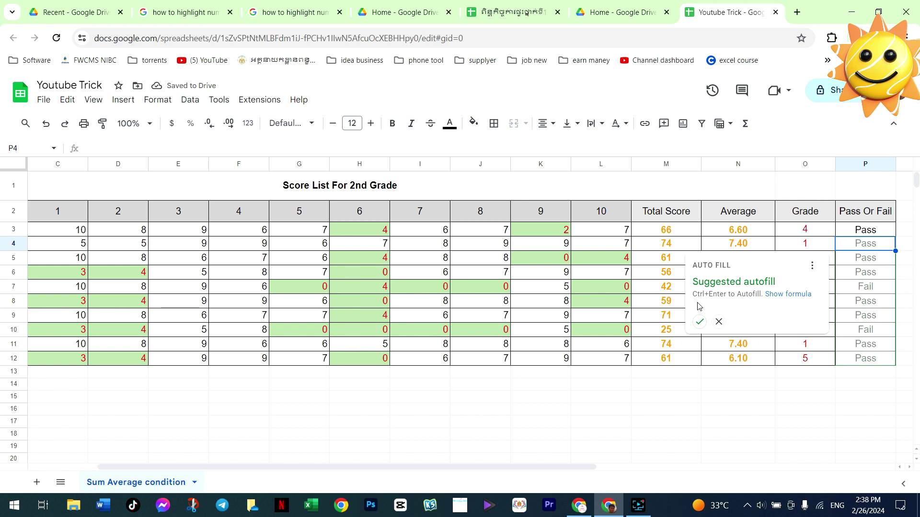
pyautogui.hotkey('ctrl', 'Return')
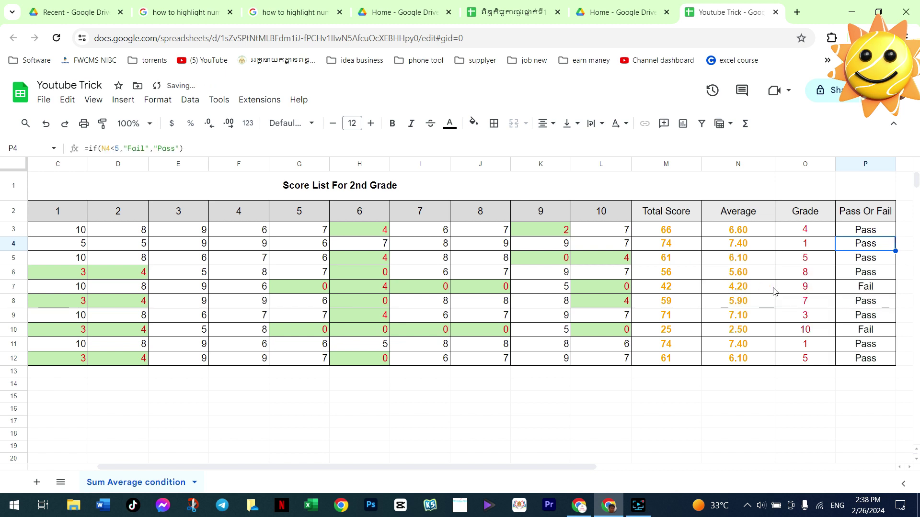
pyautogui.click(854, 334)
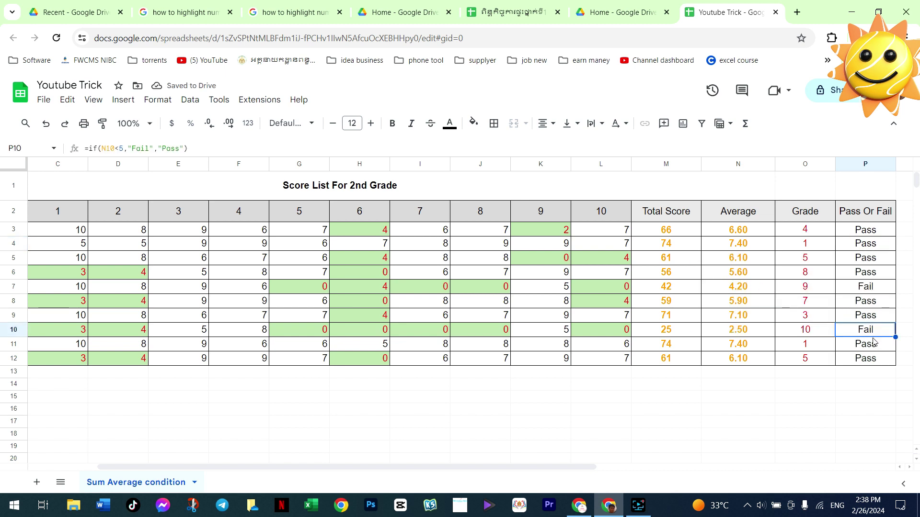
# Step: Select the Pass Or Fail results P3:P12
pyautogui.click(881, 305)
pyautogui.click(875, 250)
pyautogui.click(868, 215)
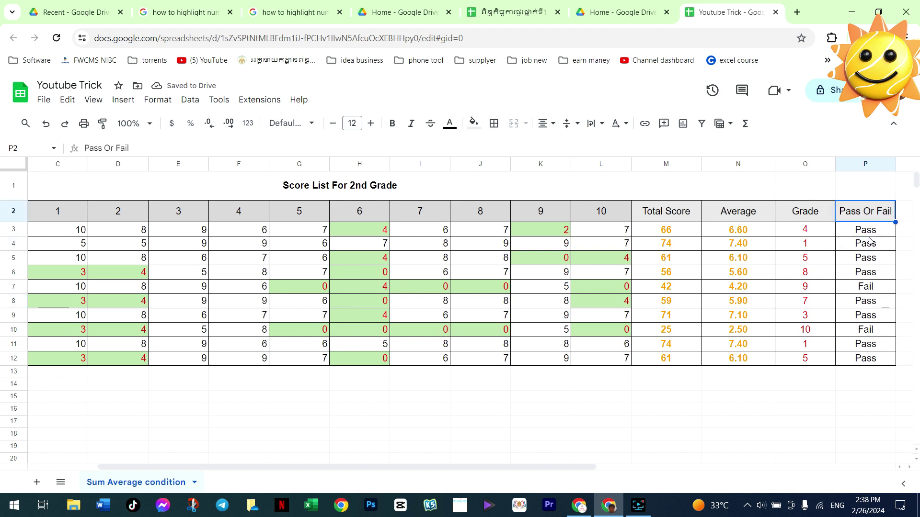
pyautogui.click(864, 242)
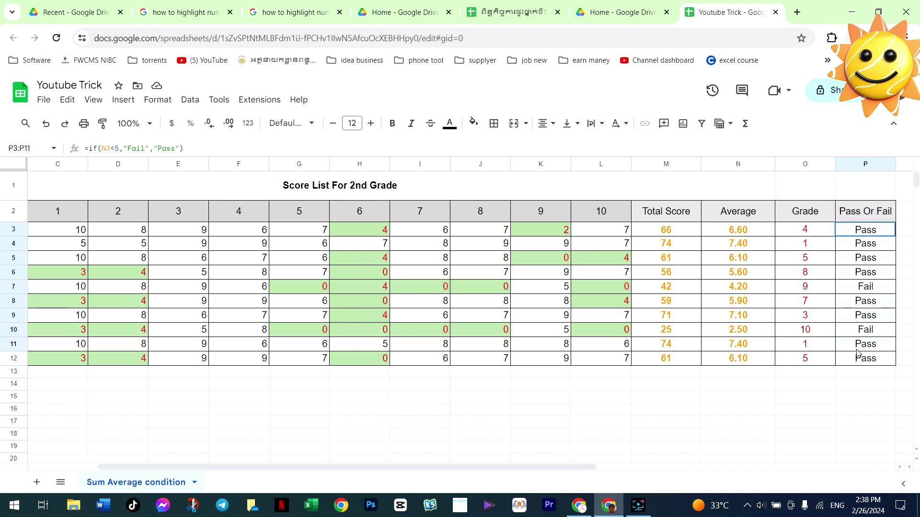
pyautogui.moveTo(861, 267); pyautogui.dragTo(858, 360)
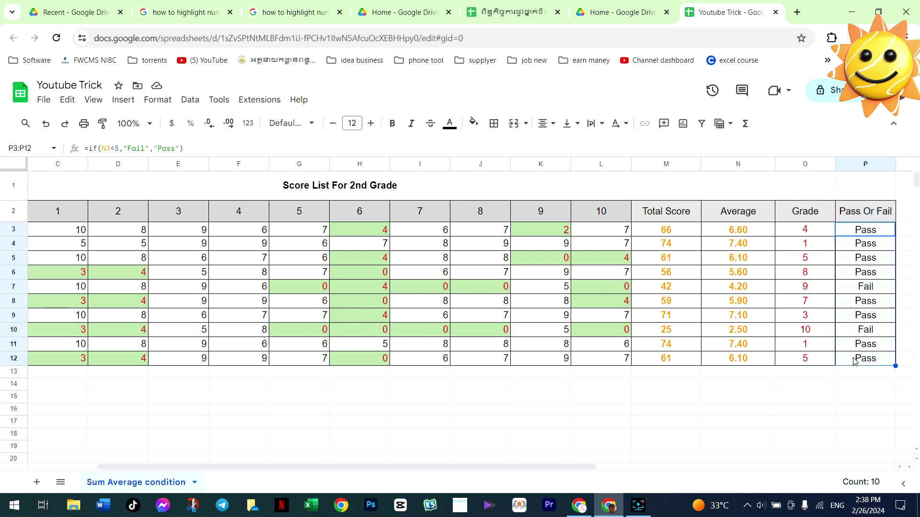
# Step: Add a conditional formatting rule: text contains 'Fail' shows red text
pyautogui.click(163, 102)
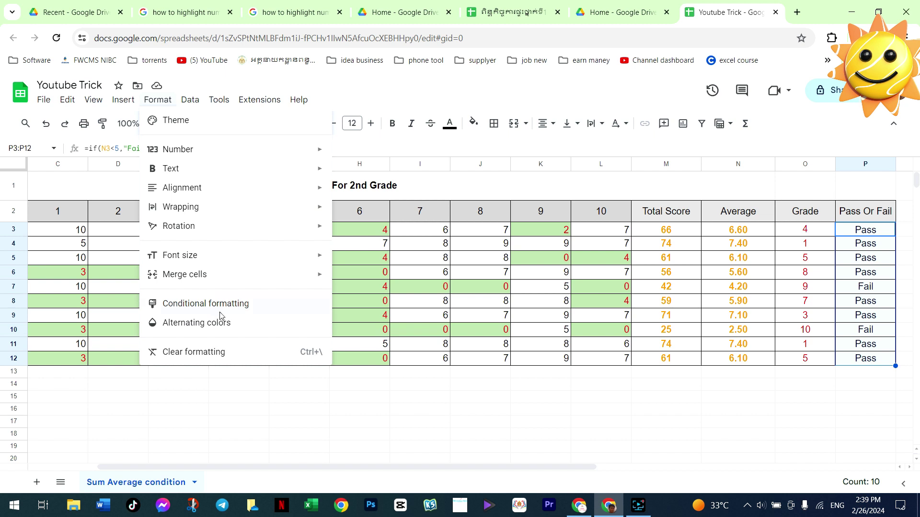
pyautogui.click(215, 309)
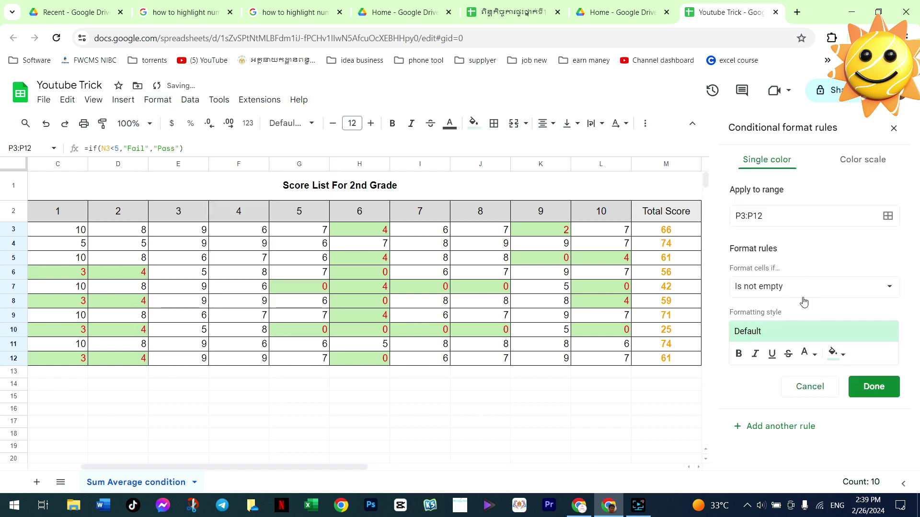
pyautogui.click(817, 293)
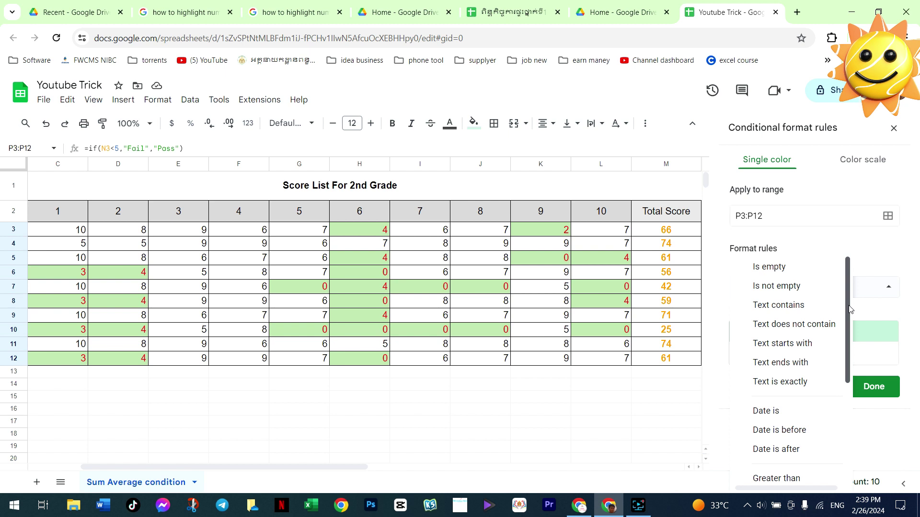
pyautogui.click(814, 306)
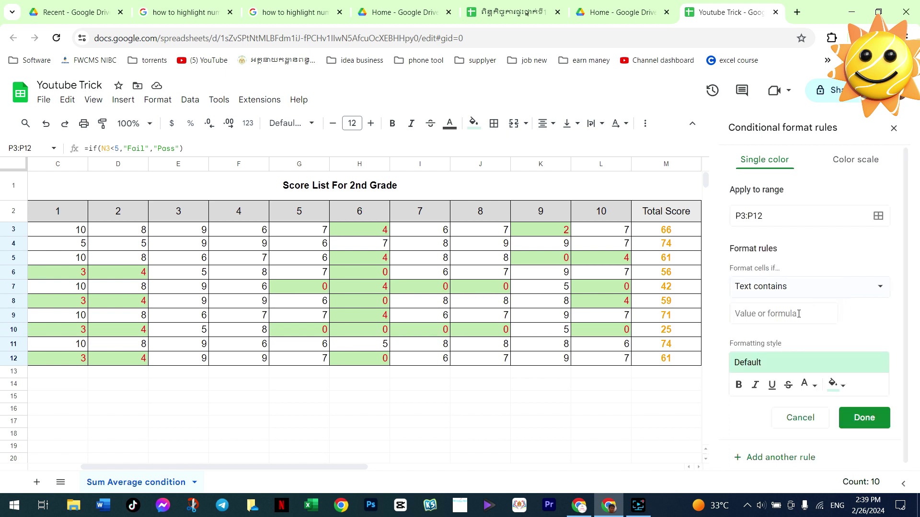
pyautogui.click(798, 315)
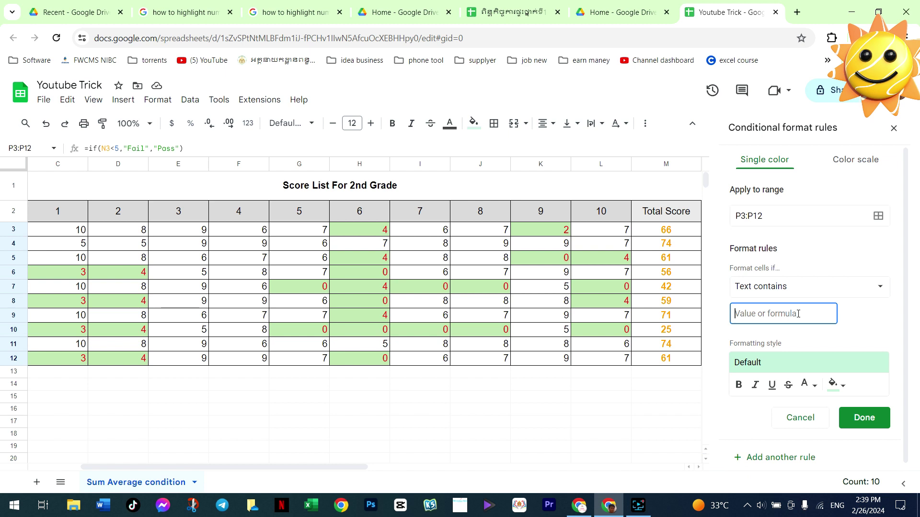
pyautogui.write('F')
pyautogui.press('BackSpace')
pyautogui.write('Fail')
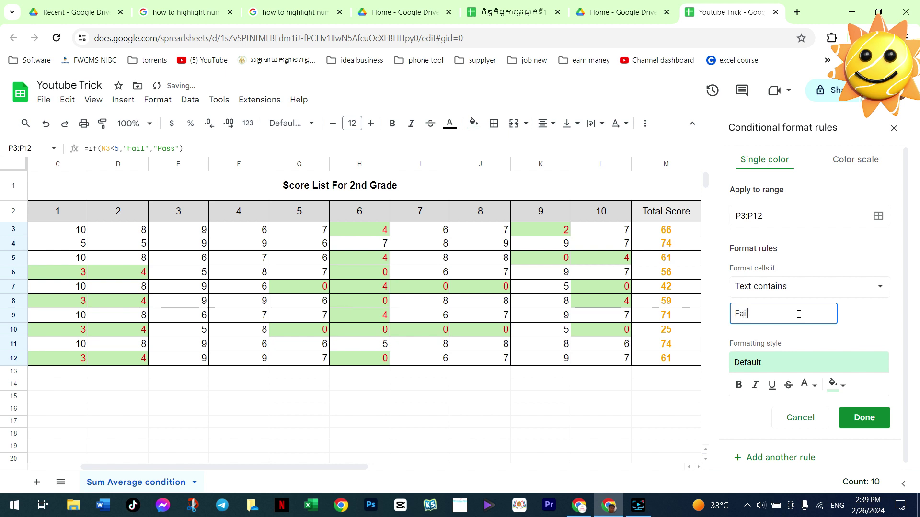
pyautogui.click(811, 386)
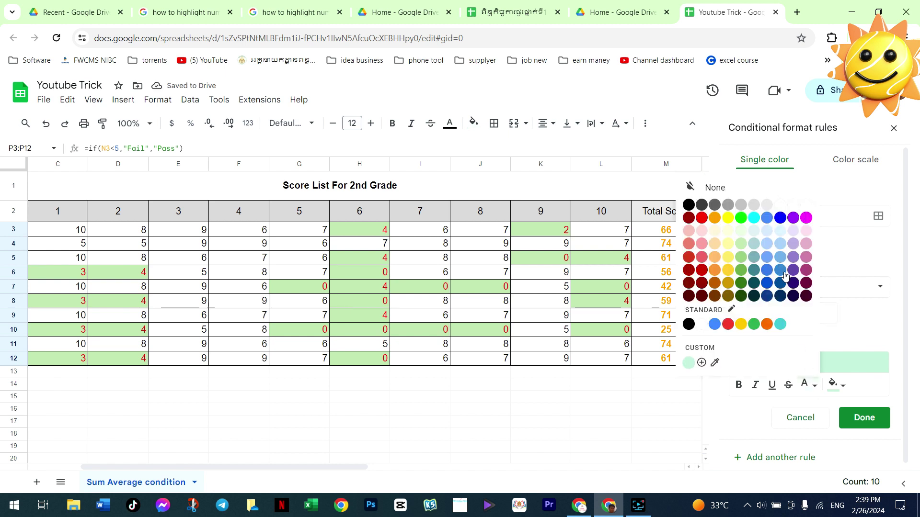
pyautogui.click(703, 222)
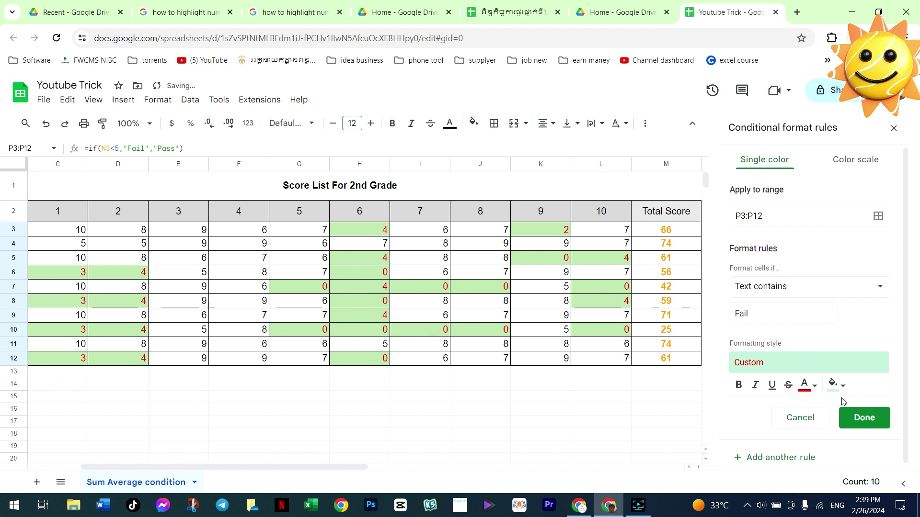
pyautogui.click(866, 419)
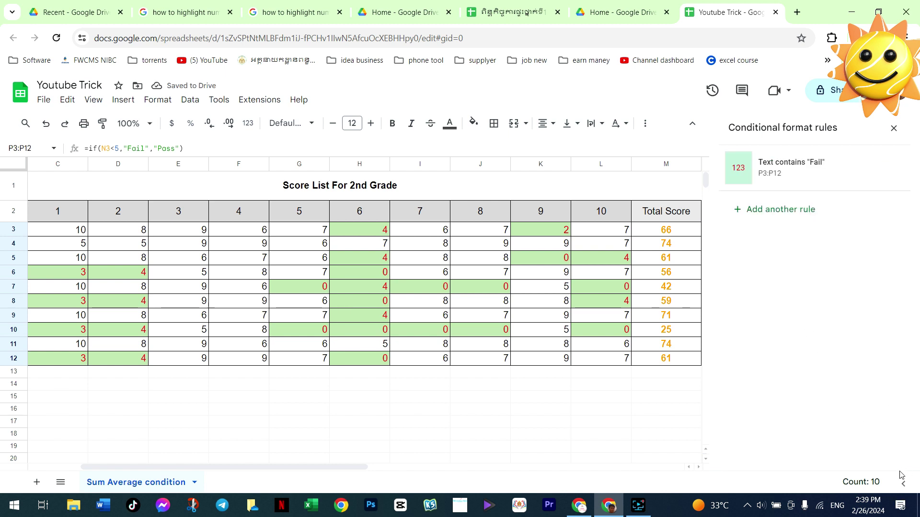
# Step: Change the row 7 scores in L7 and J7 from 0 to 10
pyautogui.click(894, 128)
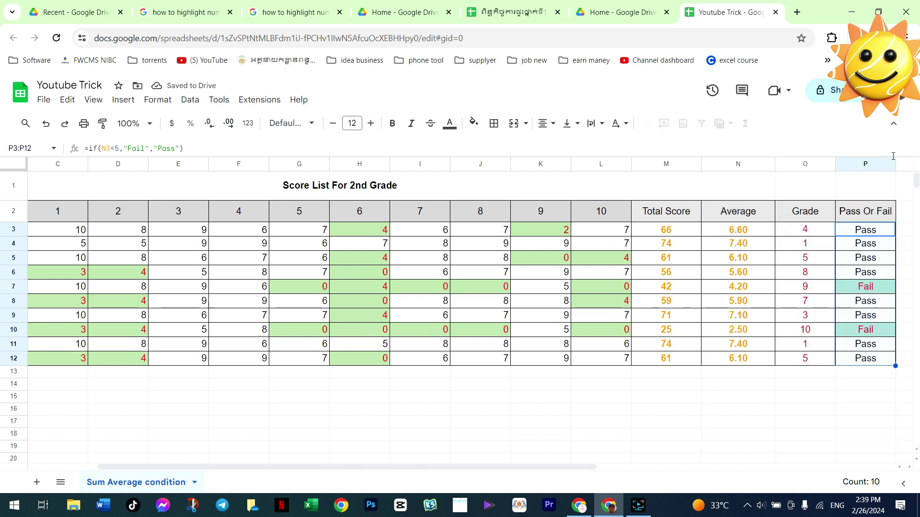
pyautogui.click(868, 286)
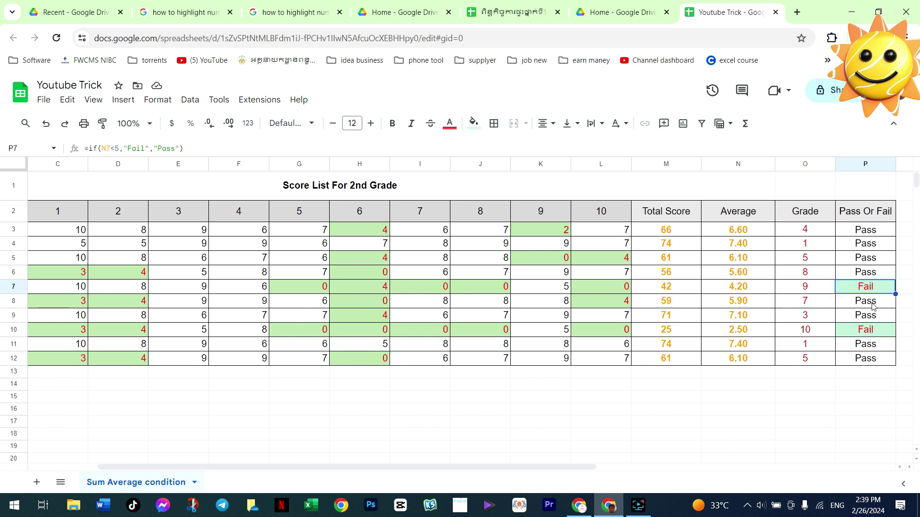
pyautogui.click(869, 360)
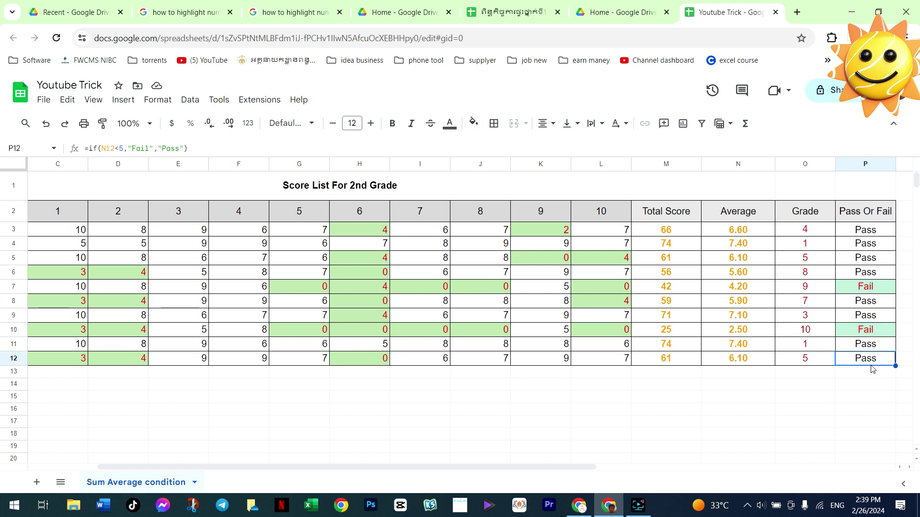
pyautogui.click(625, 304)
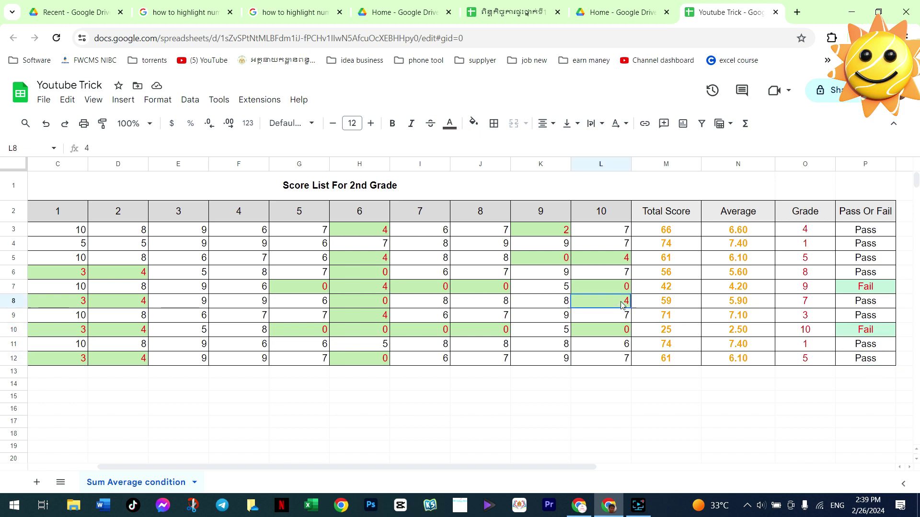
pyautogui.click(625, 291)
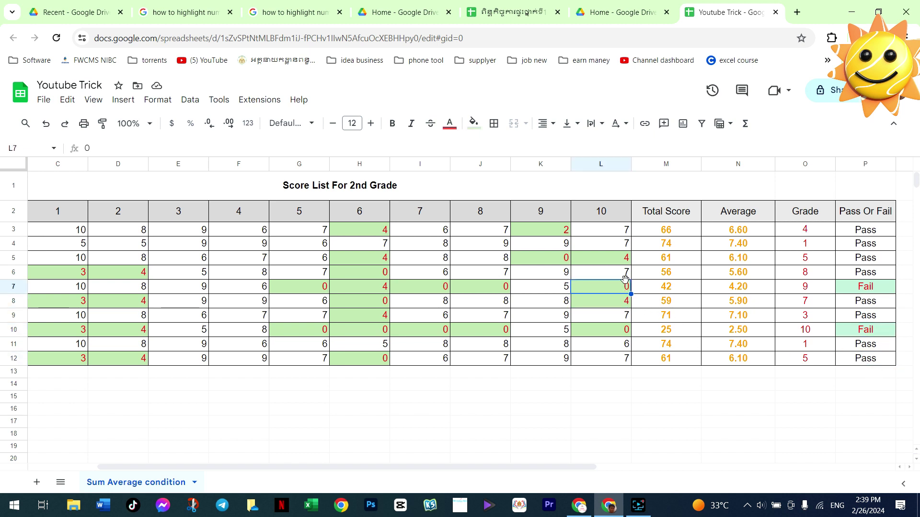
pyautogui.write('10')
pyautogui.click(510, 290)
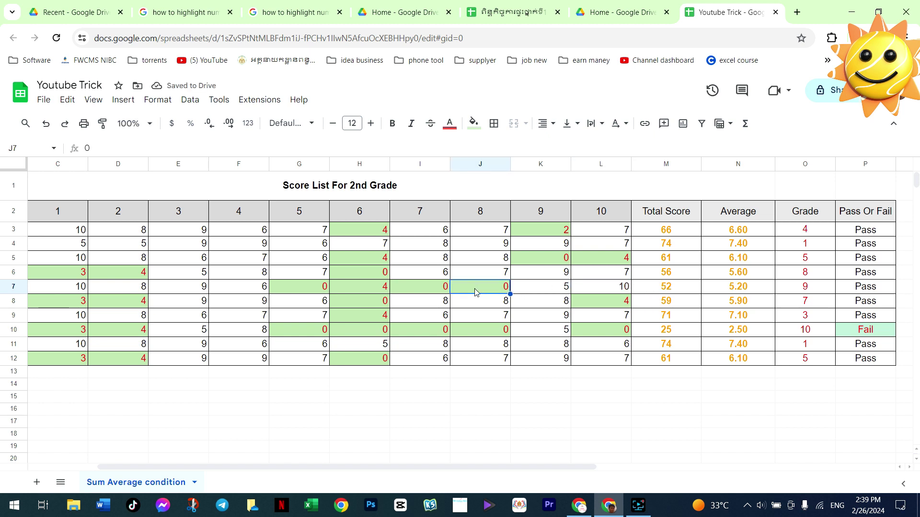
pyautogui.write('10')
pyautogui.press('Return')
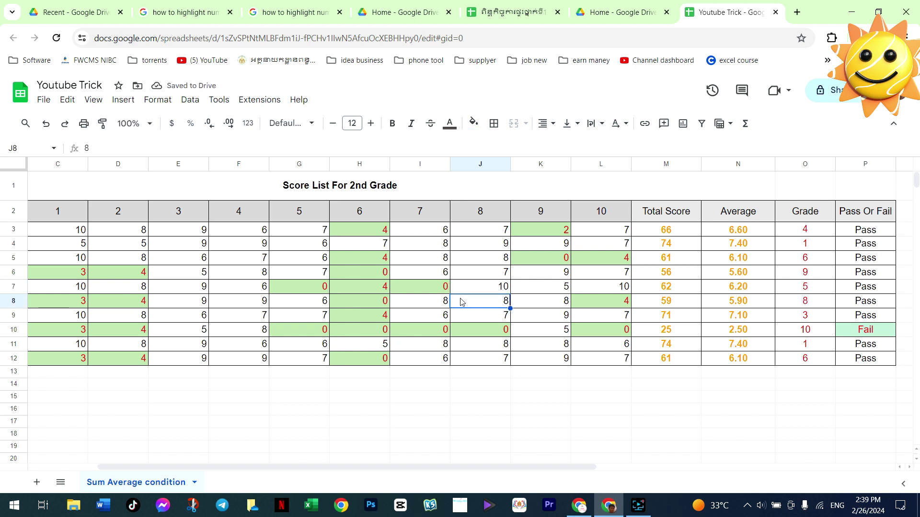
# Step: Check the re-ranked Grade values and their RANK formulas in column O
pyautogui.click(815, 246)
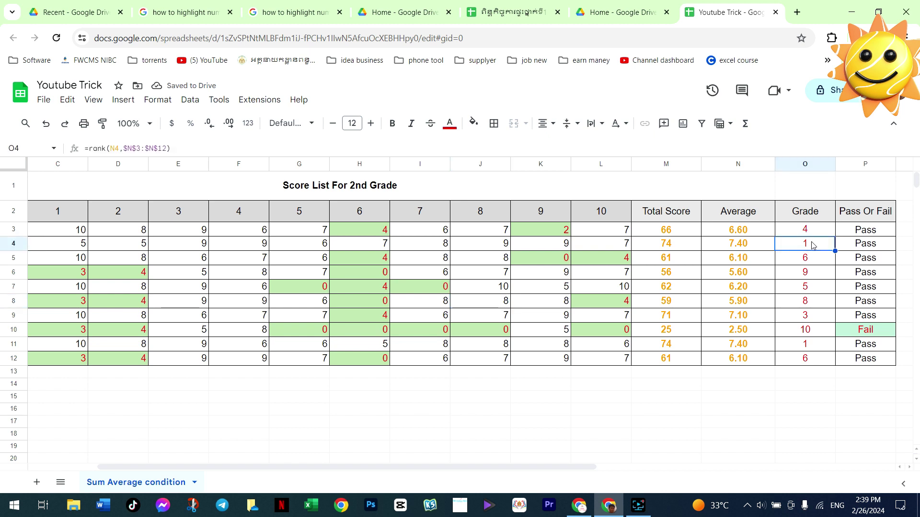
pyautogui.click(811, 348)
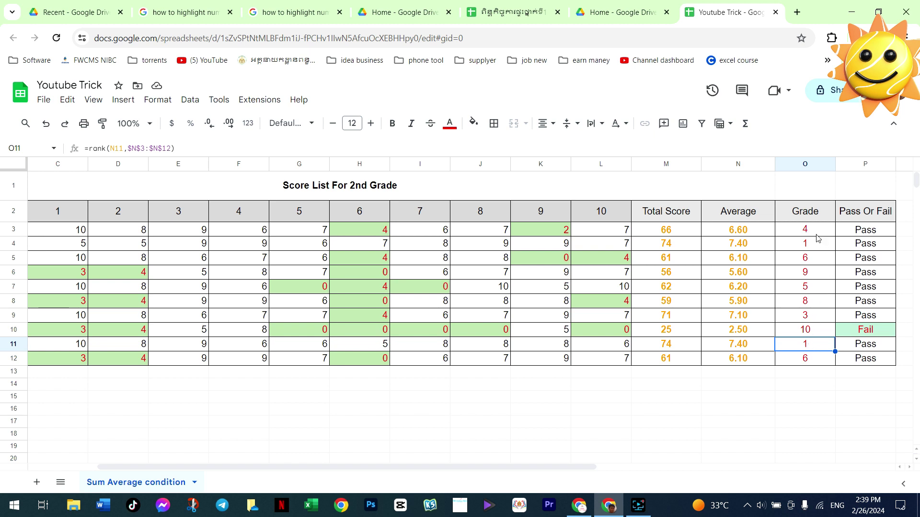
pyautogui.click(818, 317)
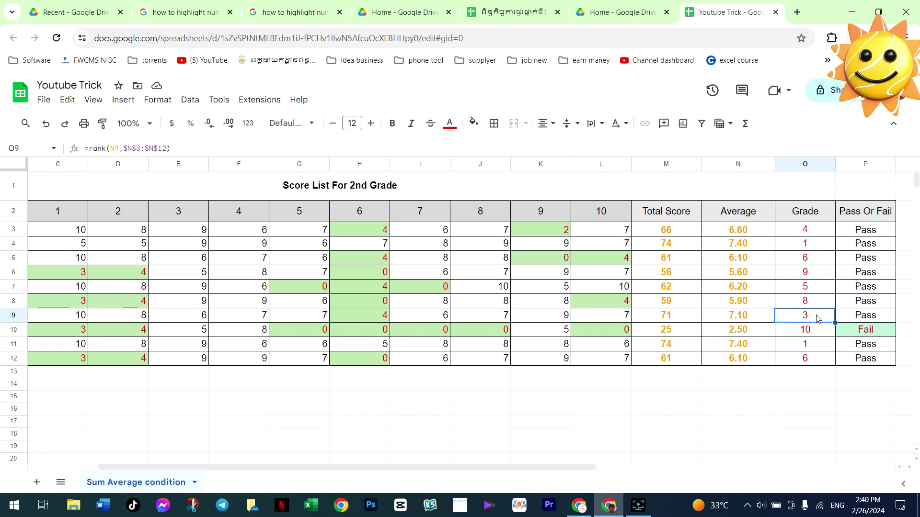
pyautogui.click(821, 233)
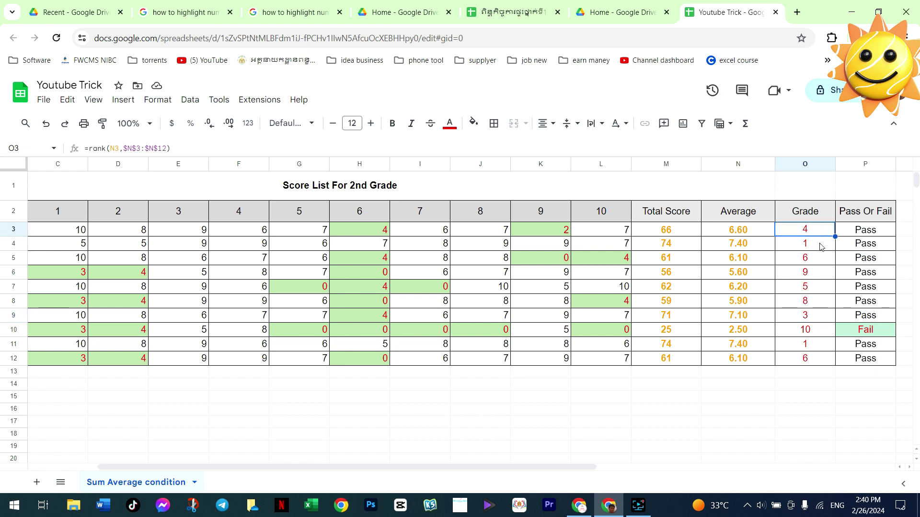
pyautogui.click(815, 289)
pyautogui.click(812, 258)
pyautogui.click(813, 291)
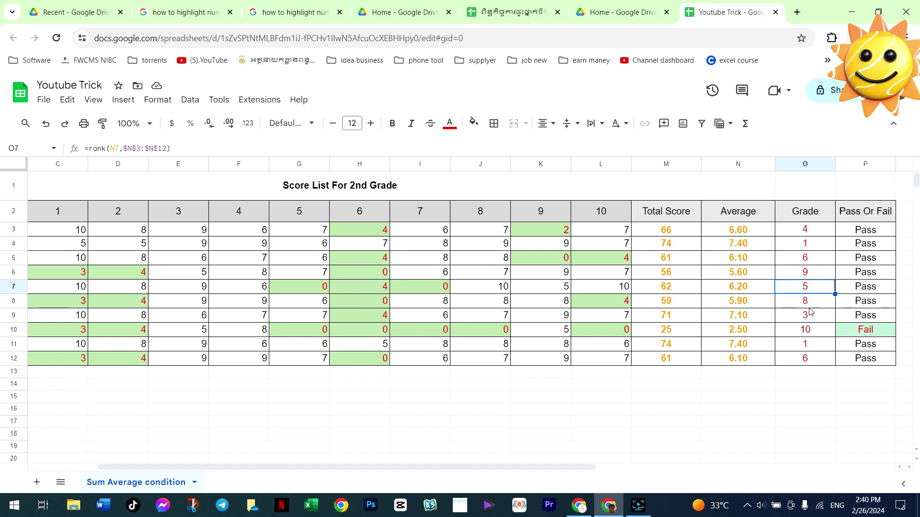
pyautogui.click(810, 312)
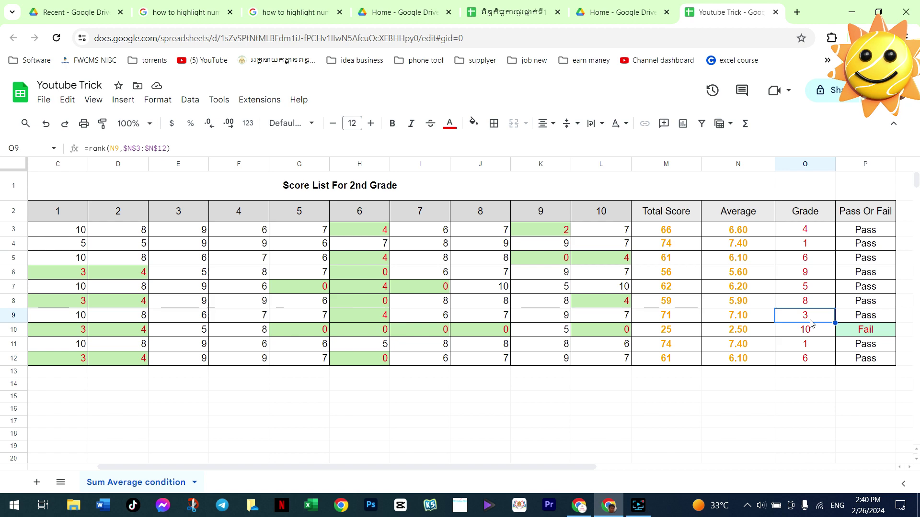